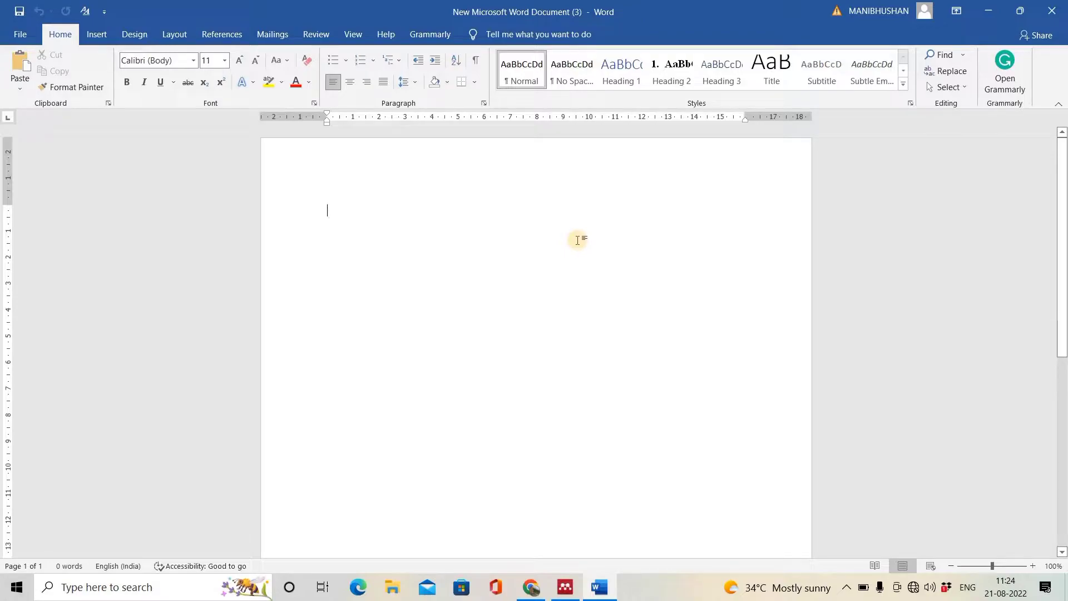
# Switch to Mendeley Desktop and find the Introduction section of the mango pulp drying article
pyautogui.click(565, 586)
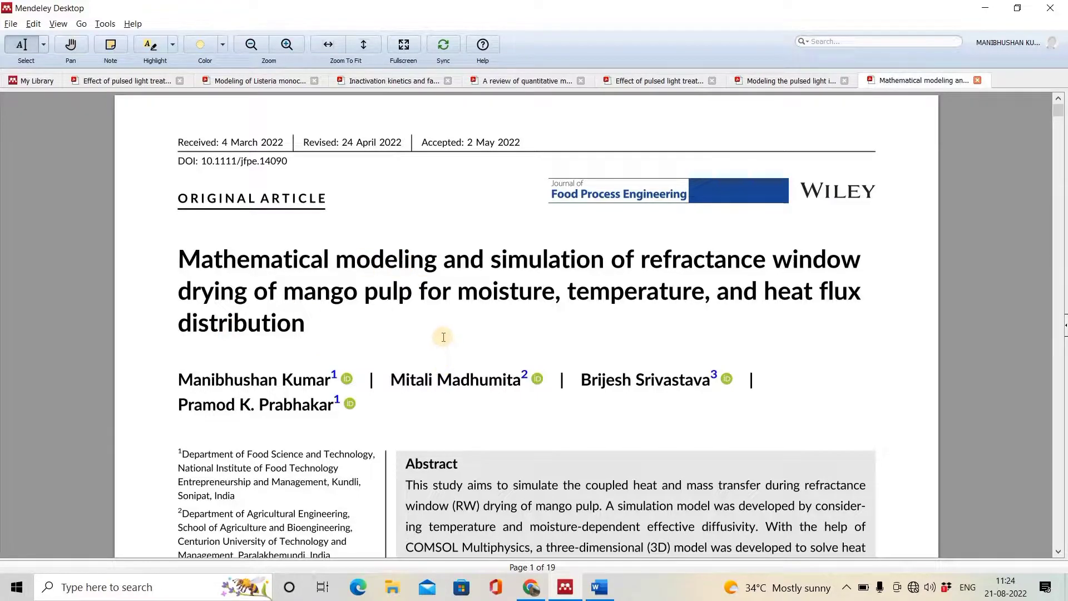
pyautogui.scroll(-15, 443, 336)
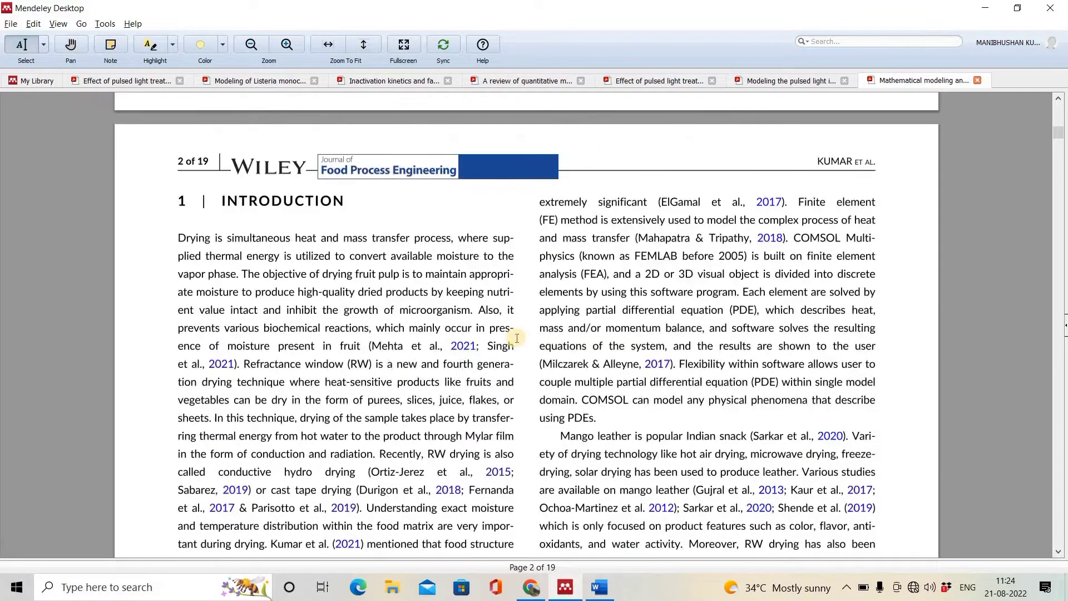
pyautogui.scroll(-3, 517, 337)
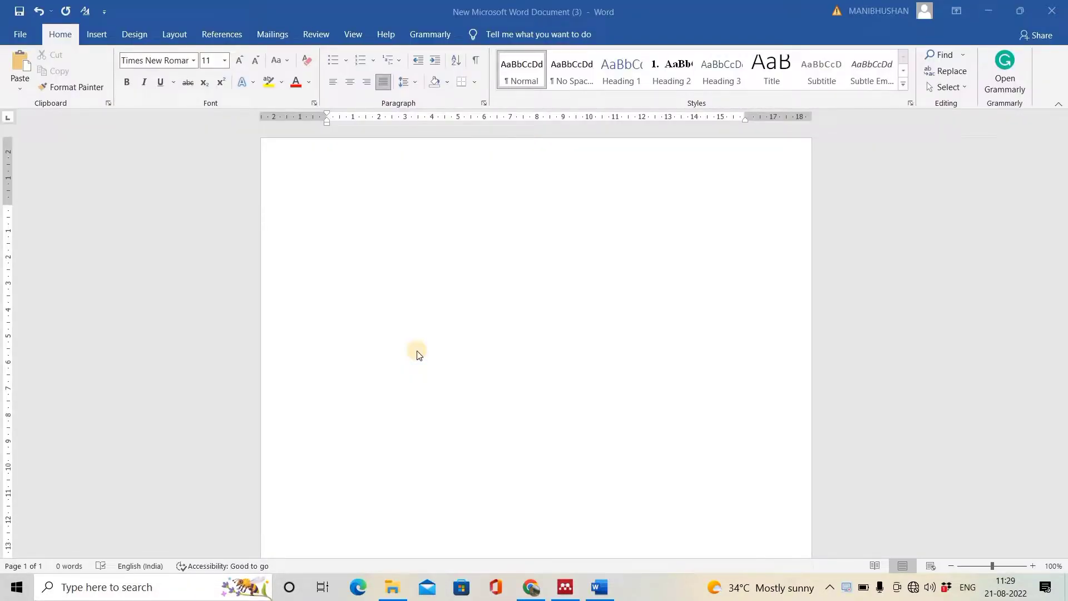
# In the Word document, enter the heading "Introduction" and paste below it the article's opening text, from "Drying is simultaneous" through "growth of microorganism", copied from Mendeley
pyautogui.click(424, 195)
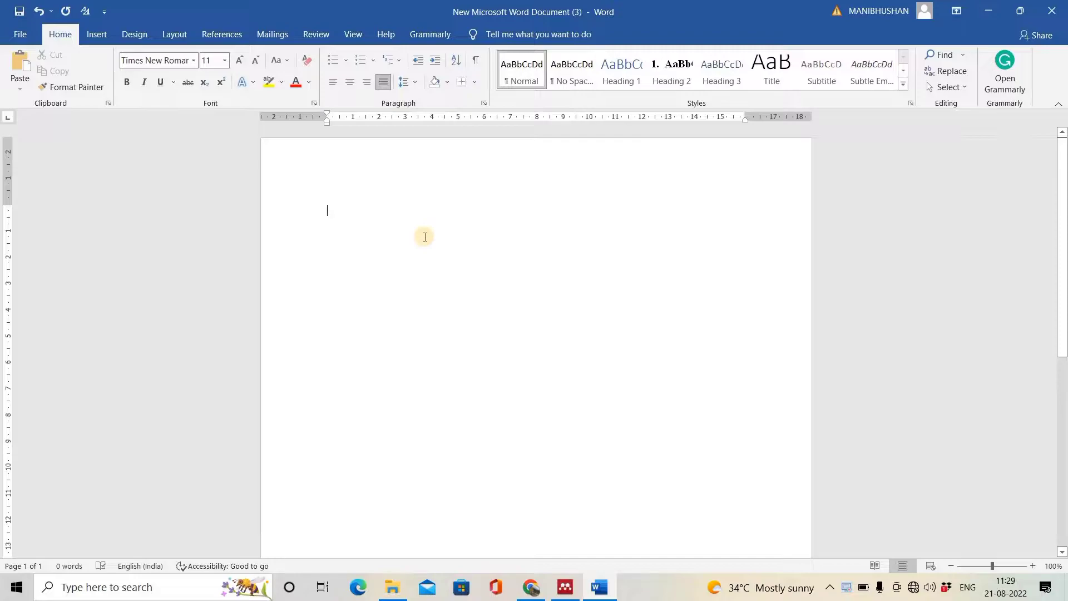
pyautogui.write('Introduction')
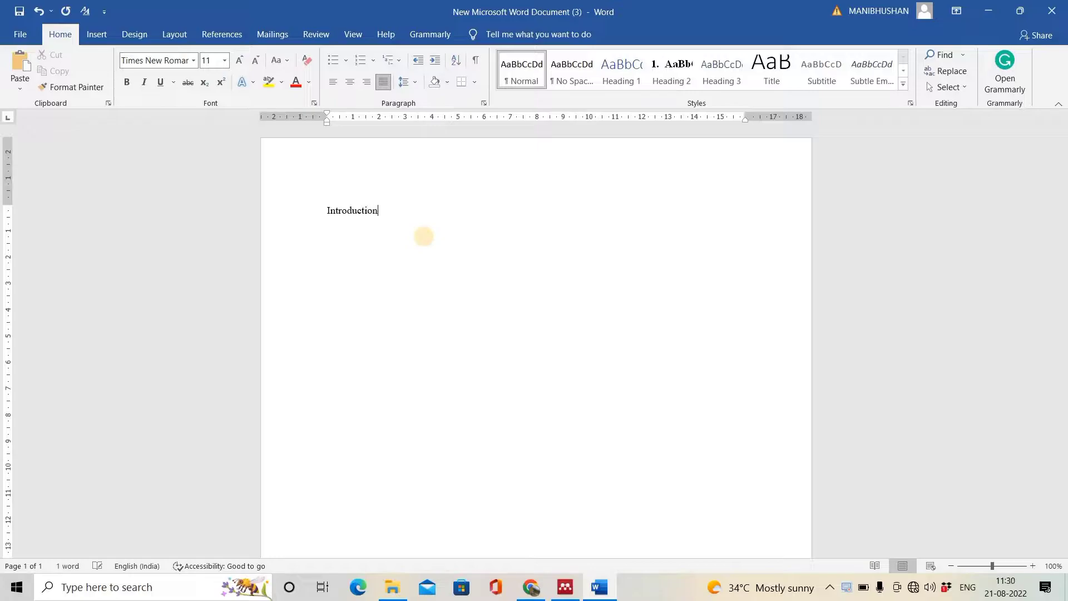
pyautogui.hotkey('alt', 'Tab')
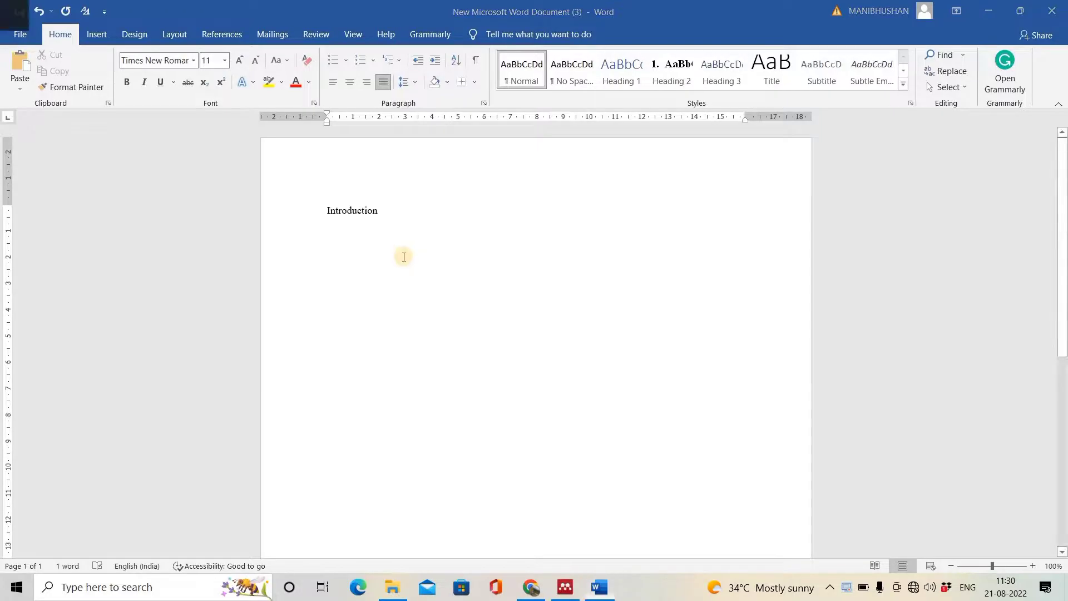
pyautogui.moveTo(180, 138); pyautogui.dragTo(472, 208)
pyautogui.hotkey('ctrl', 'c')
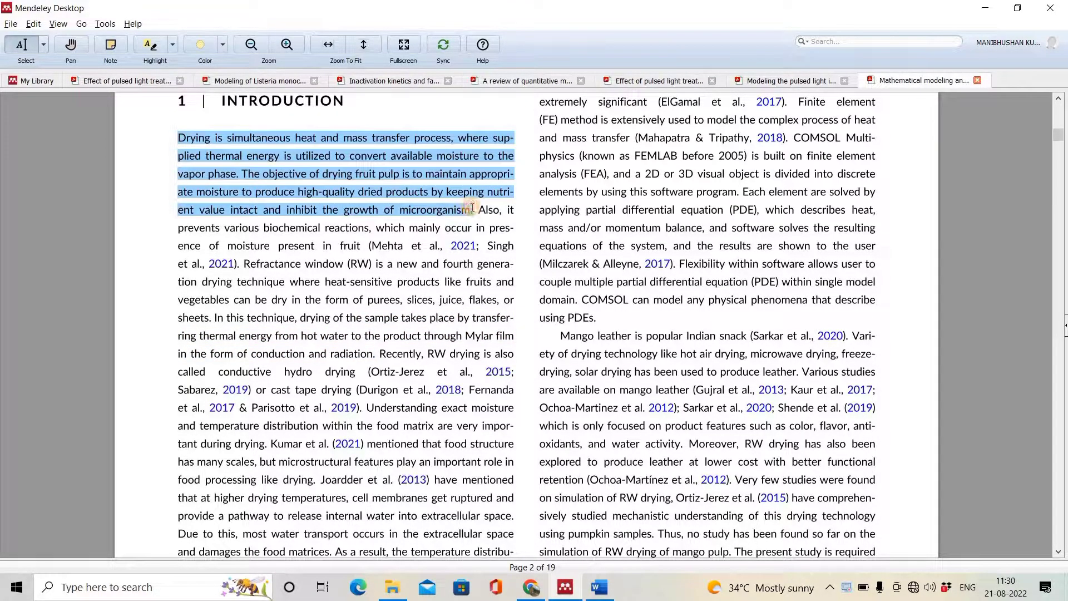
pyautogui.hotkey('alt', 'Tab')
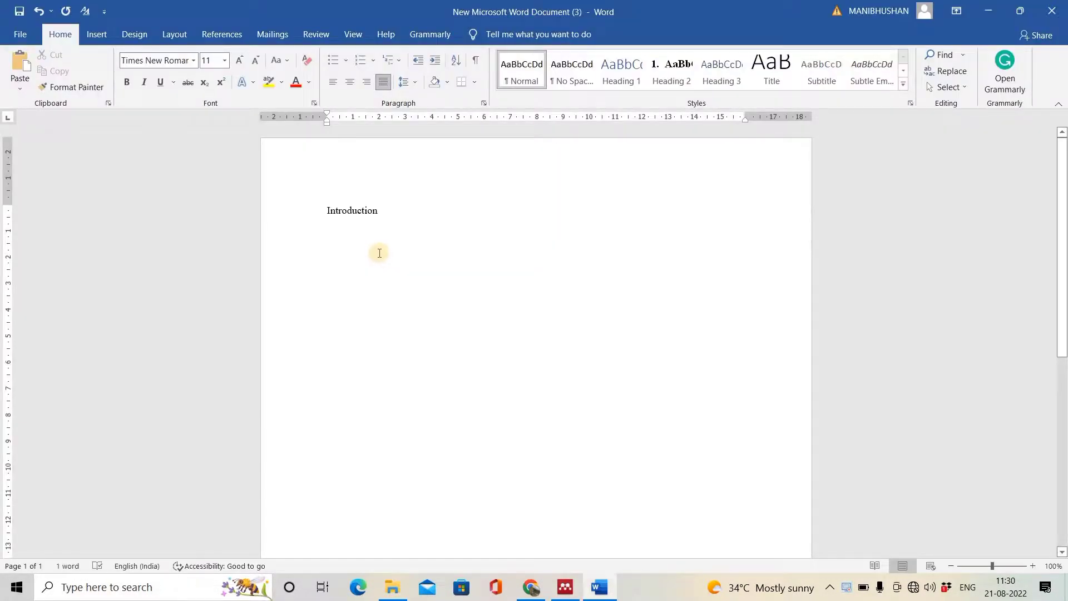
pyautogui.hotkey('ctrl', 'v')
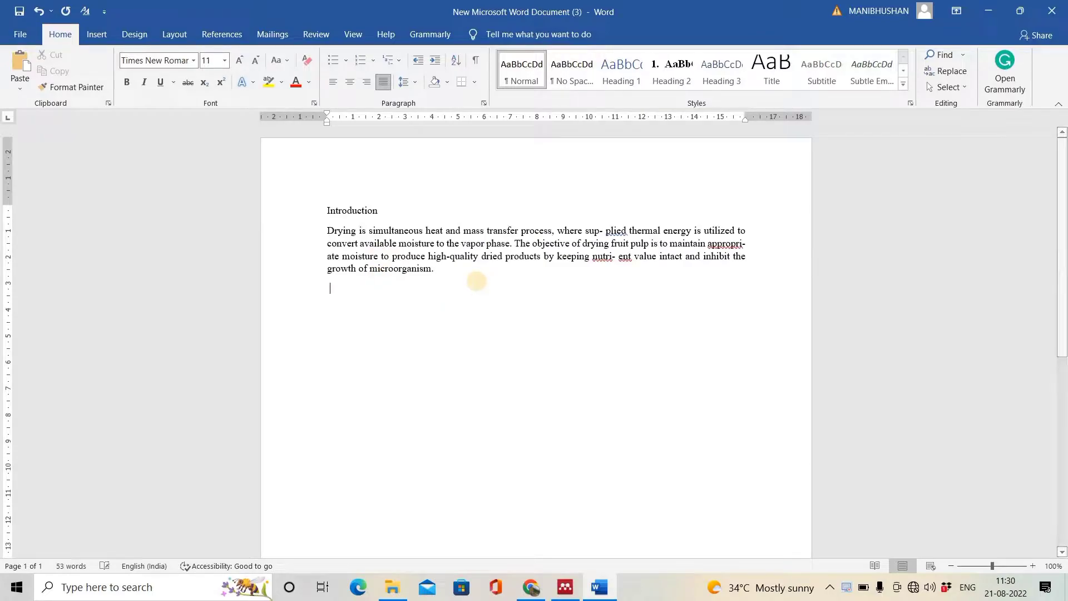
# Add the heading "Review of literature" on a new line and paste the copied drying paragraph below it
pyautogui.press('Return')
pyautogui.write('Review of ')
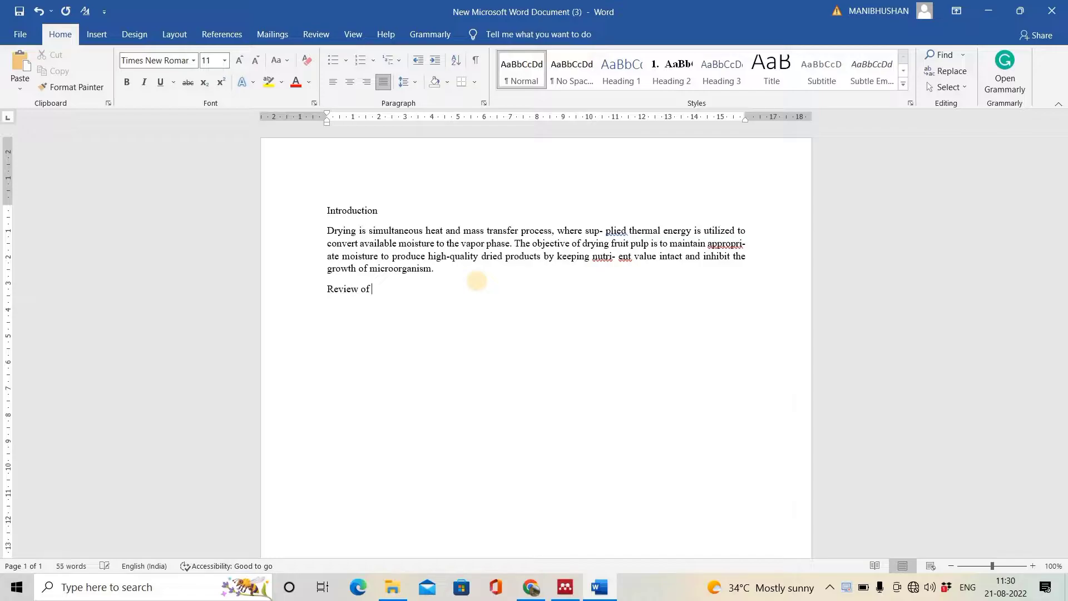
pyautogui.write('literature')
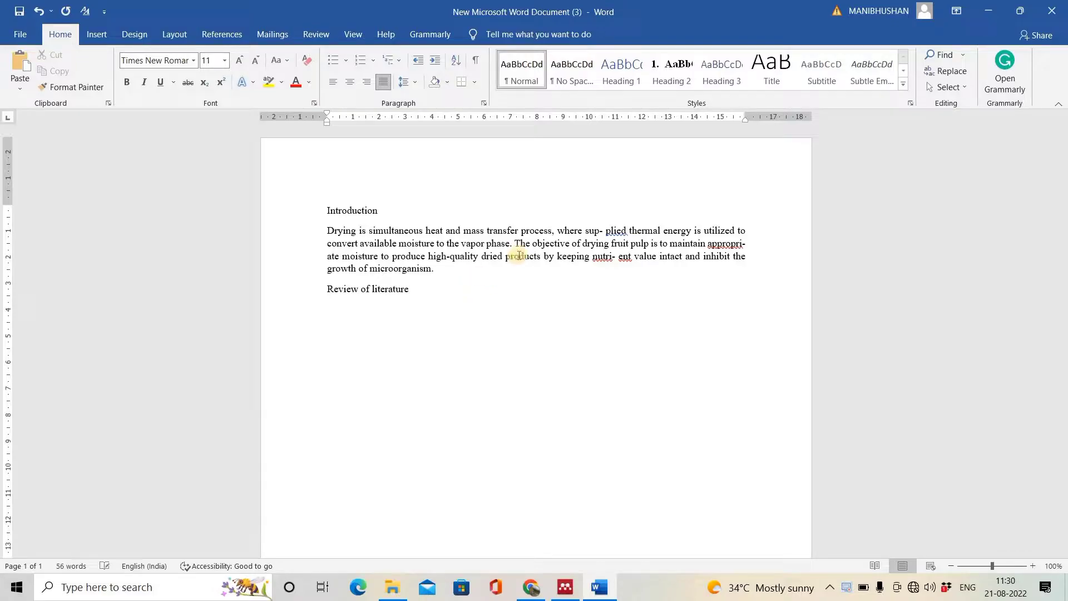
pyautogui.press('Return')
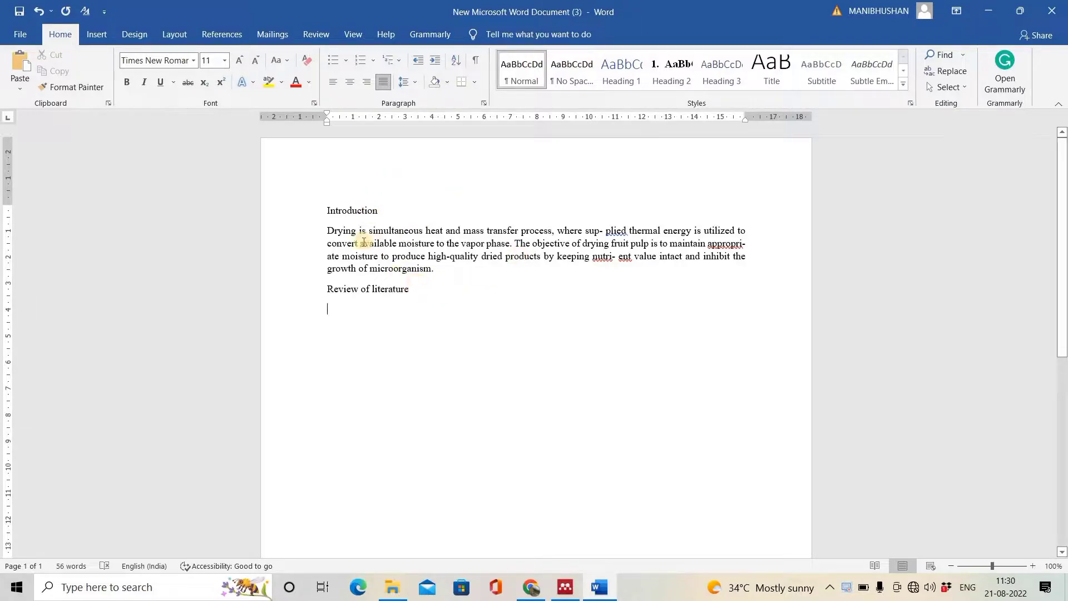
pyautogui.hotkey('ctrl', 'v')
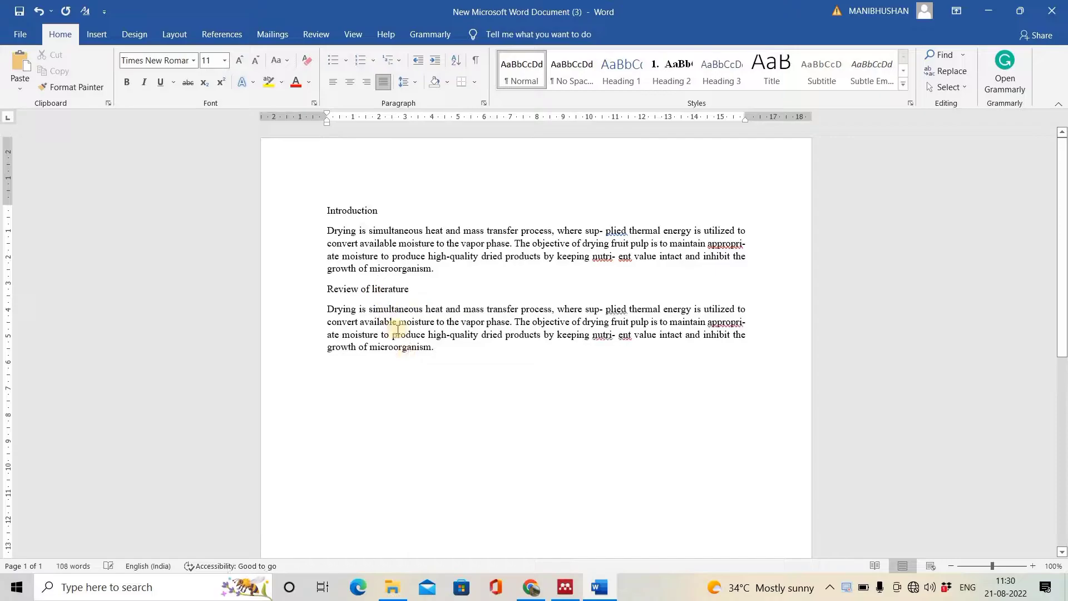
# Add a "Raw materials" heading after the second paragraph, followed by the same drying paragraph
pyautogui.press('Return')
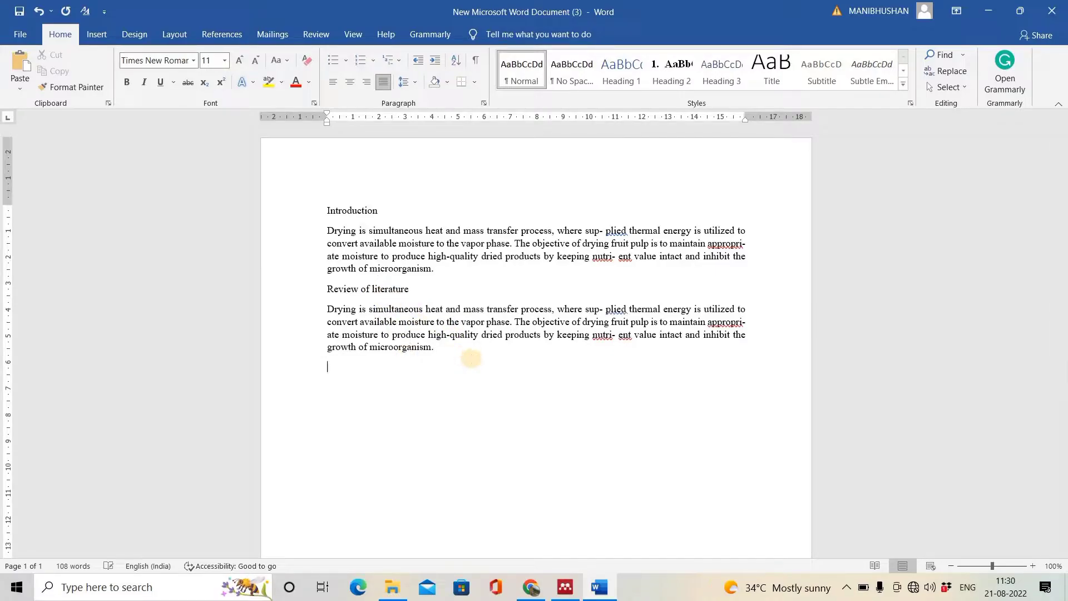
pyautogui.write('Raw materials')
pyautogui.write('Drying is simultaneous heat and mass transfer process, where sup- plied thermal energy is utilized to convert available moisture to the vapor phase. The objective of drying fruit pulp is to maintain appropri- ate moisture to produce high-quality dried products by keeping nutri- ent value intact and inhibit the growth of microorganism.')
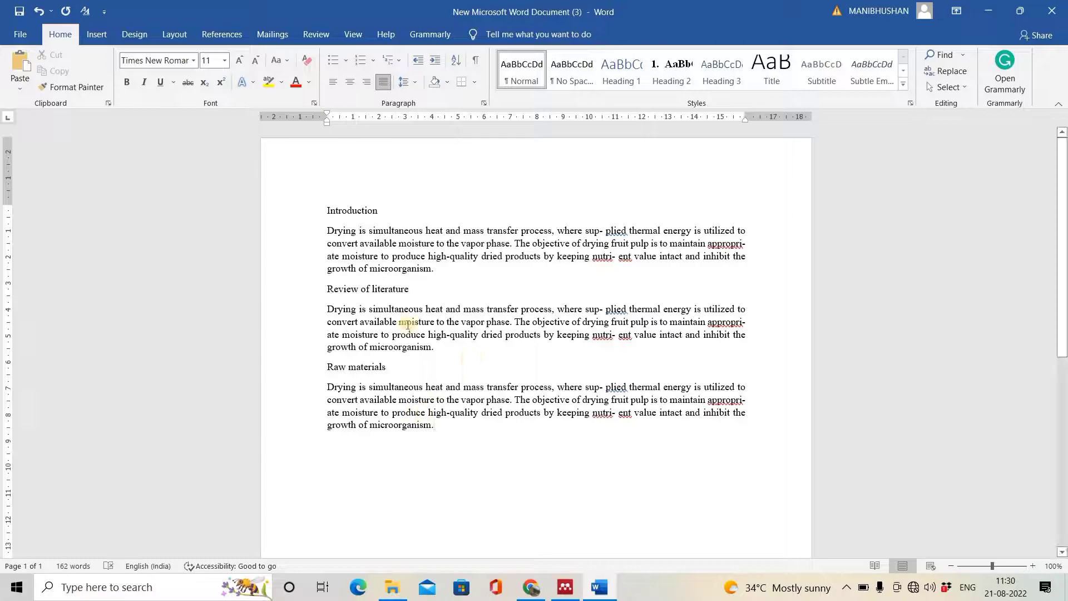
# Apply 1., 2., 3. numbering to the Introduction, Review of literature and Raw materials headings
pyautogui.click(342, 210)
pyautogui.click(327, 210)
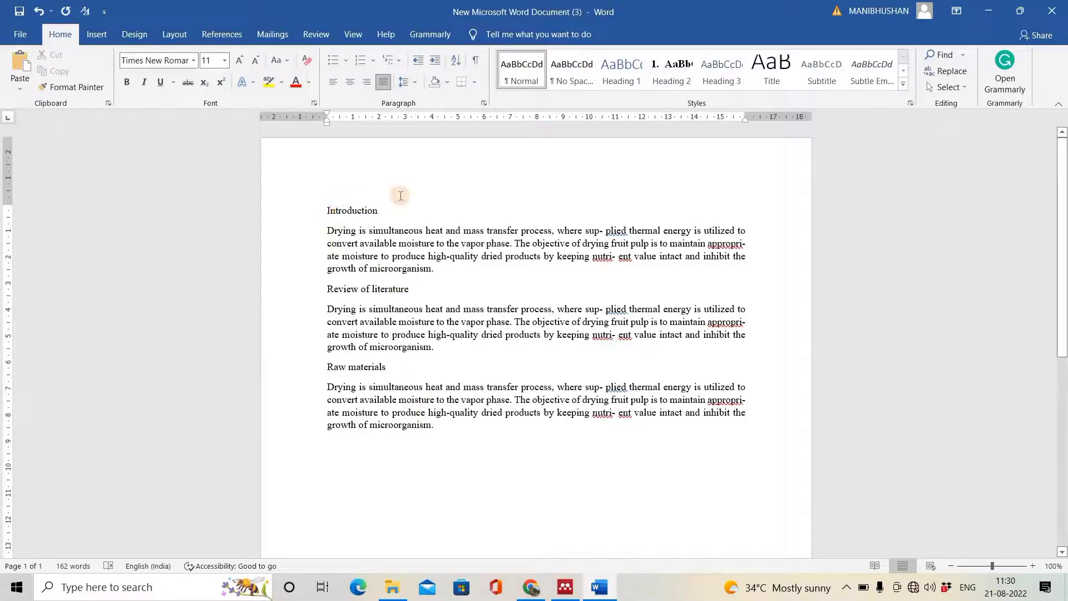
pyautogui.click(361, 61)
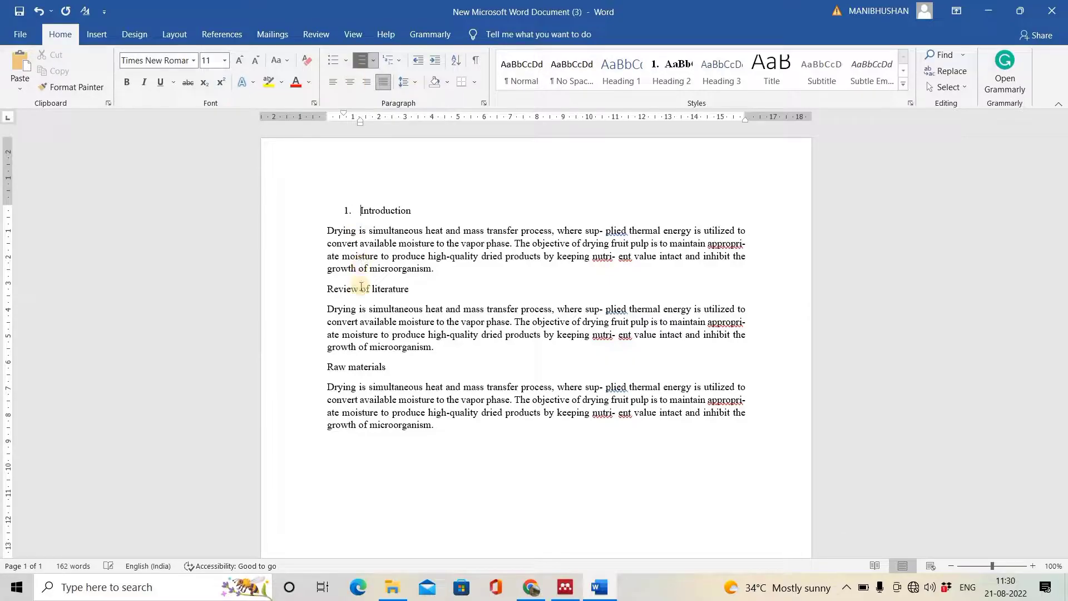
pyautogui.click(329, 289)
pyautogui.click(362, 61)
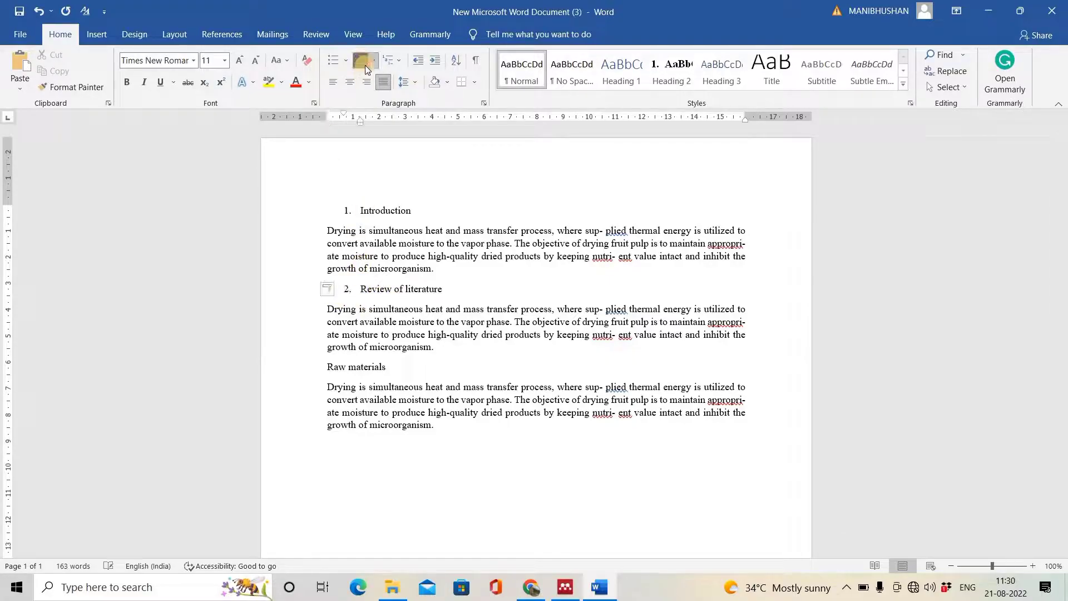
pyautogui.click(364, 367)
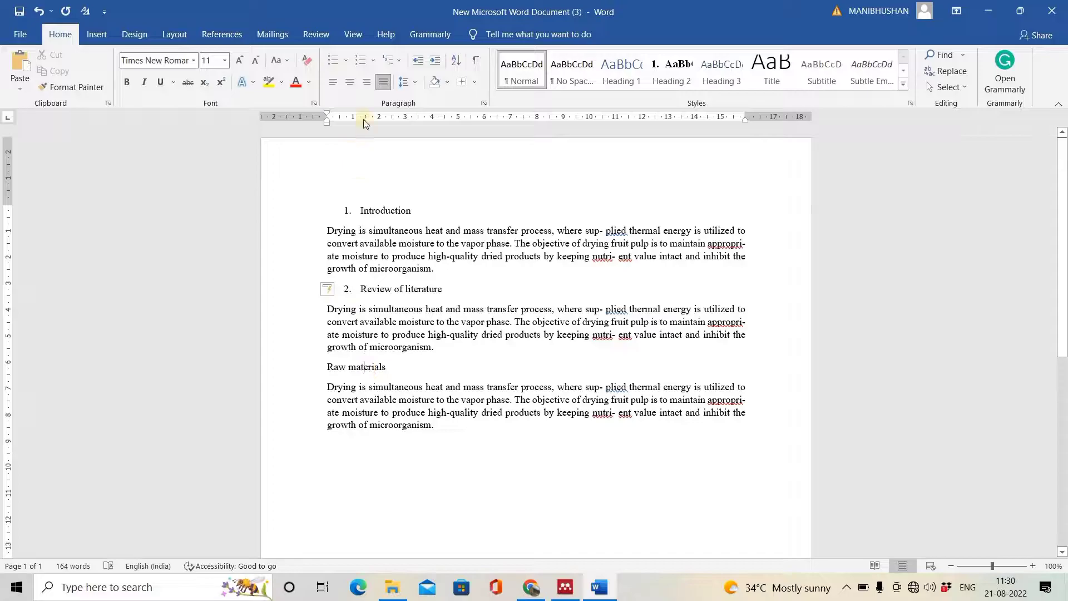
pyautogui.click(361, 60)
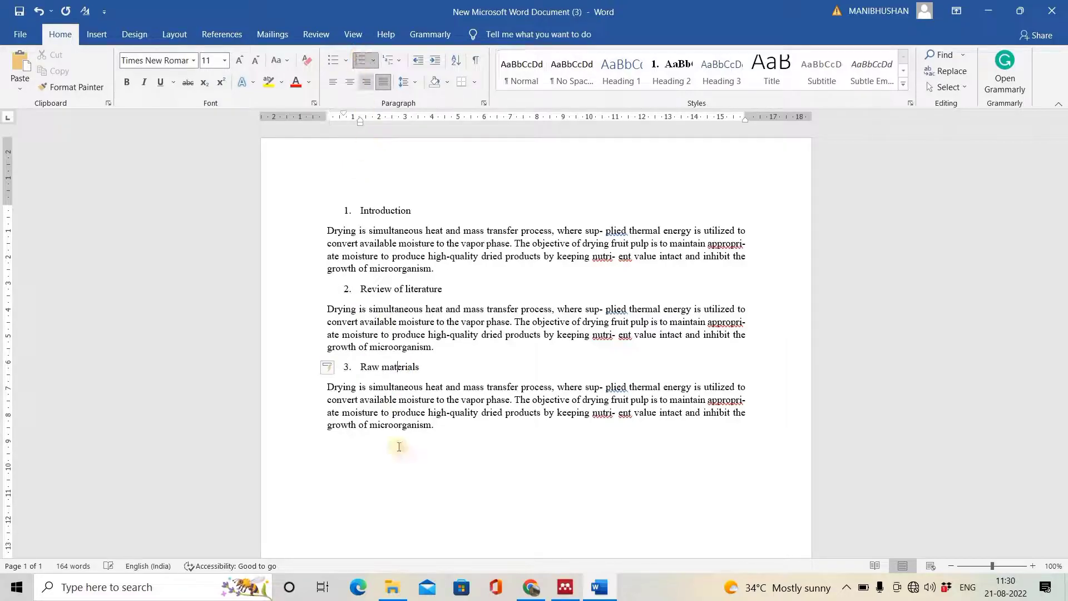
# Add the heading "Ressults" at the end of the document and insert the drying paragraph below it
pyautogui.click(457, 431)
pyautogui.press('Return')
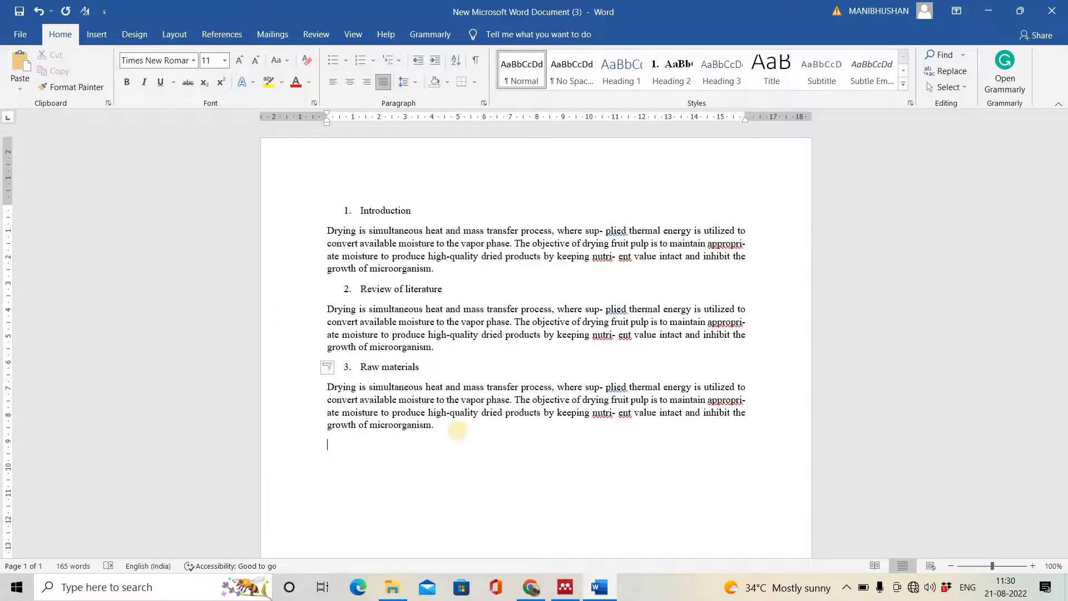
pyautogui.write('Res')
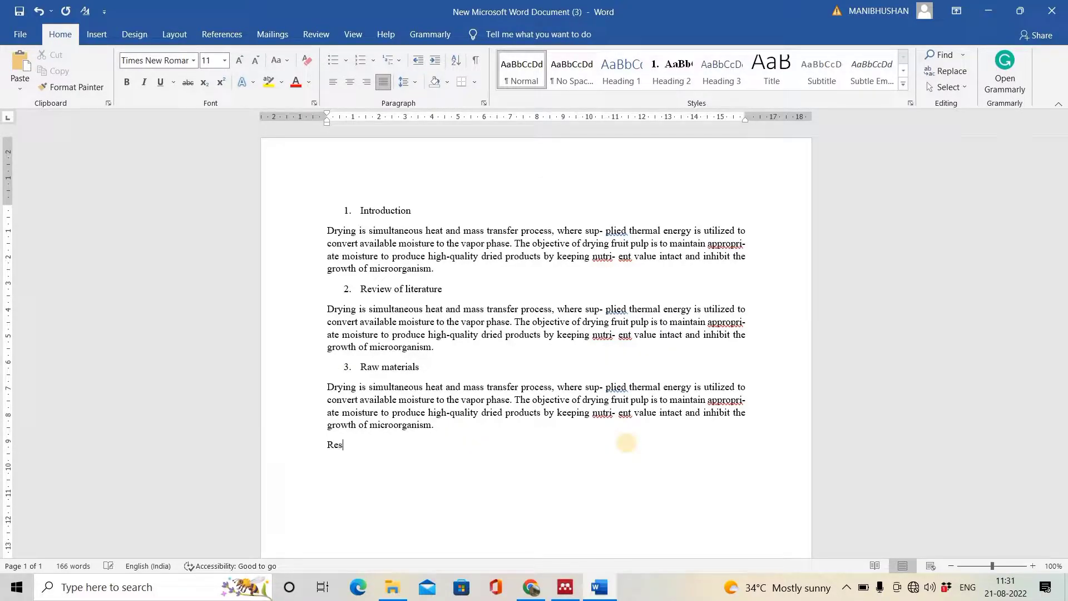
pyautogui.write('sults')
pyautogui.press('Return')
pyautogui.write('Drying is simultaneous heat and mass transfer process, where sup- plied thermal energy is utilized to convert available moisture to the vapor phase. The objective of drying fruit pulp is to maintain appropri- ate moisture to produce high-quality dried products by keeping nutri- ent value intact and inhibit the growth of microorganism.')
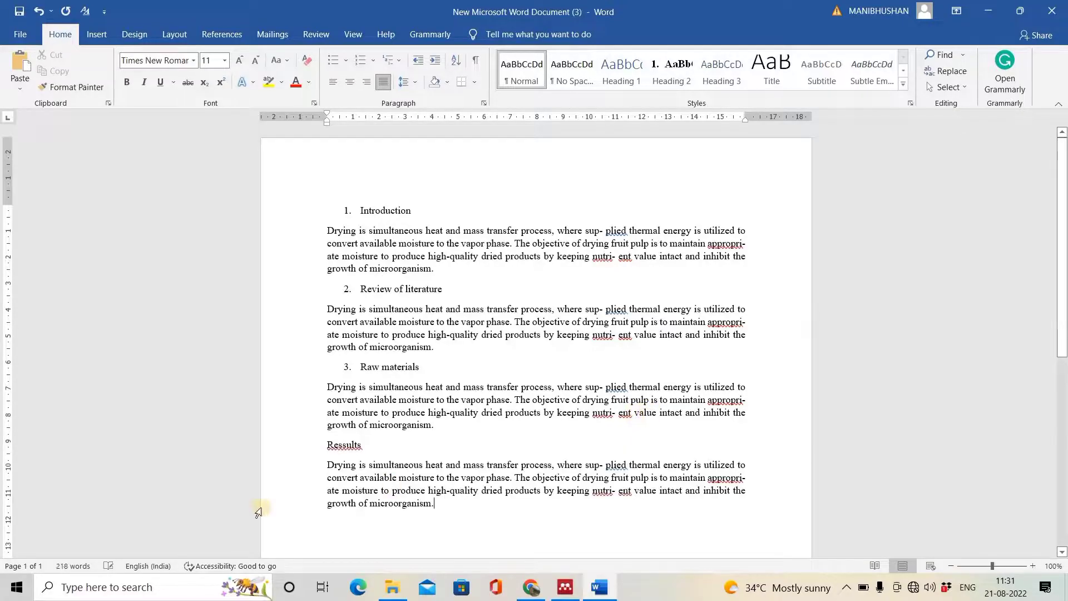
# Add a last heading, correct its spelling to "Discussion", and insert the drying paragraph below it
pyautogui.scroll(-3, 466, 423)
pyautogui.press('Return')
pyautogui.write('Deisc')
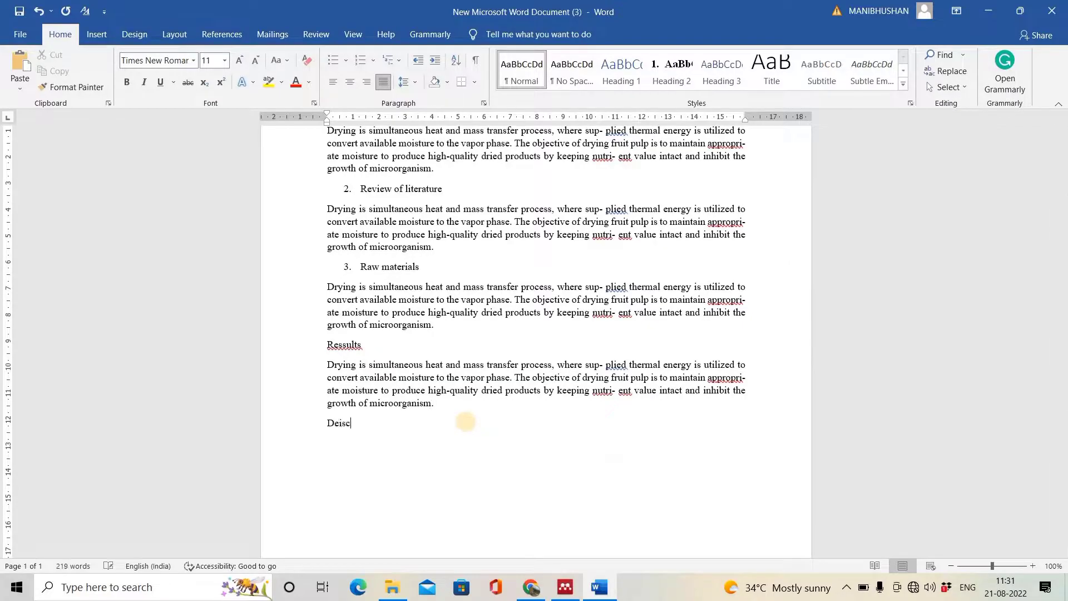
pyautogui.write('ussion')
pyautogui.press('Return')
pyautogui.rightClick(356, 425)
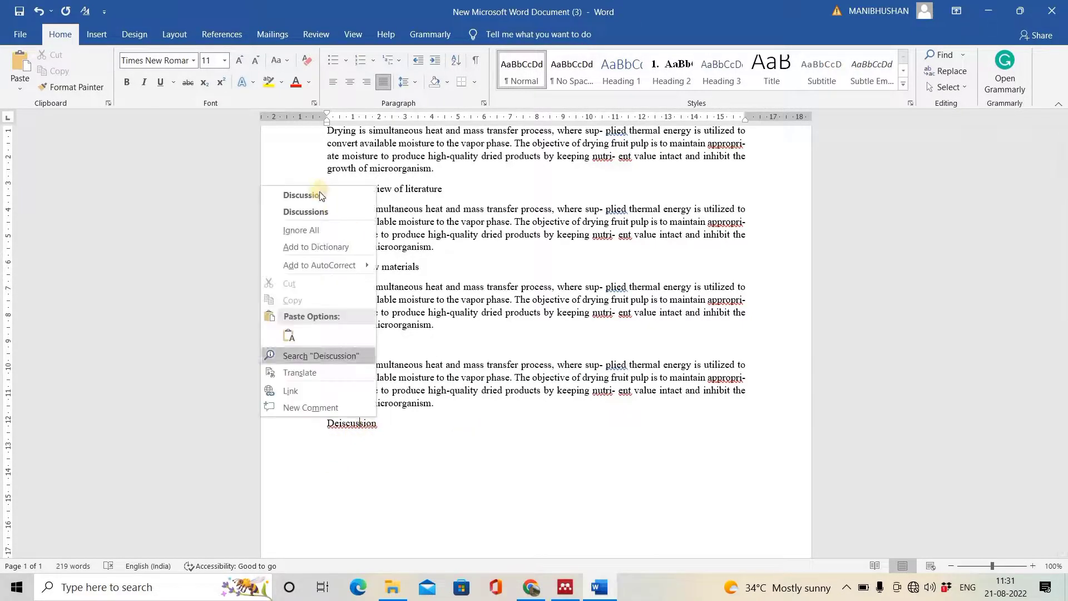
pyautogui.press('Return')
pyautogui.write('Drying is simultaneous heat and mass transfer process, where sup- plied thermal energy is utilized to convert available moisture to the vapor phase. The objective of drying fruit pulp is to maintain appropri- ate moisture to produce high-quality dried products by keeping nutri- ent value intact and inhibit the growth of microorganism.')
# Continue the heading numbering with 4 for Ressults and 5 for Discussion
pyautogui.scroll(2, 415, 389)
pyautogui.click(347, 413)
pyautogui.click(361, 61)
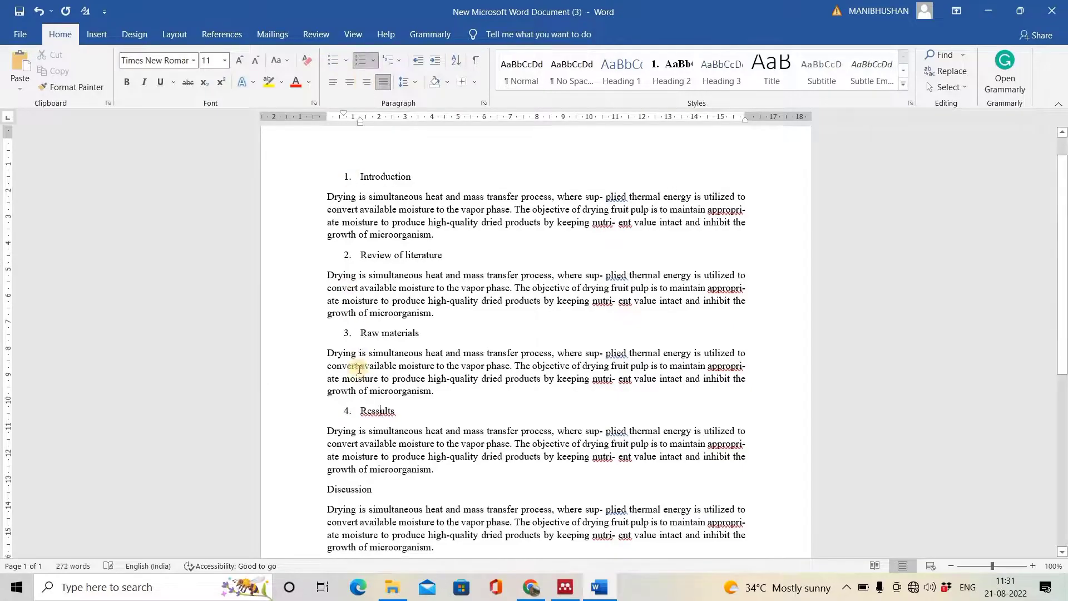
pyautogui.scroll(-3, 359, 368)
pyautogui.click(360, 389)
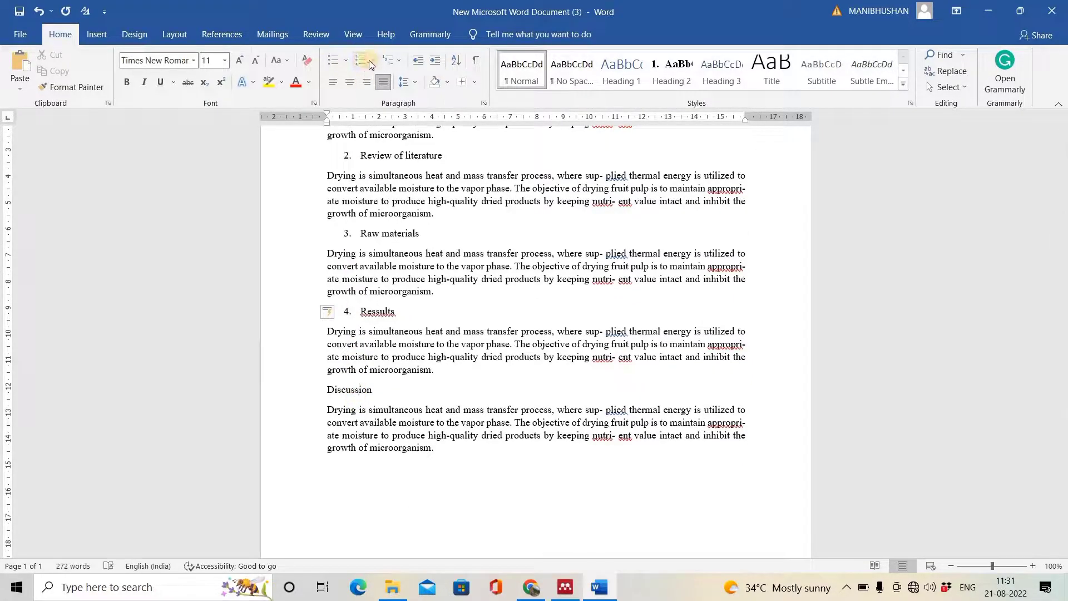
pyautogui.click(369, 64)
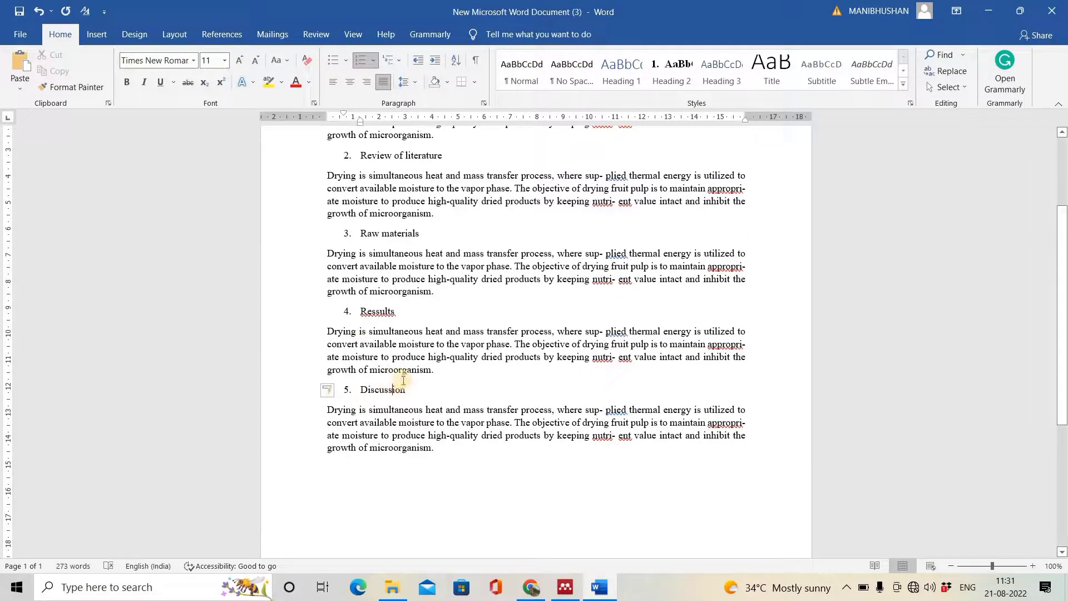
# Set the text of all five sections to font size 12 and increase its line spacing
pyautogui.scroll(2, 378, 312)
pyautogui.scroll(2, 380, 238)
pyautogui.scroll(-2, 375, 210)
pyautogui.click(474, 334)
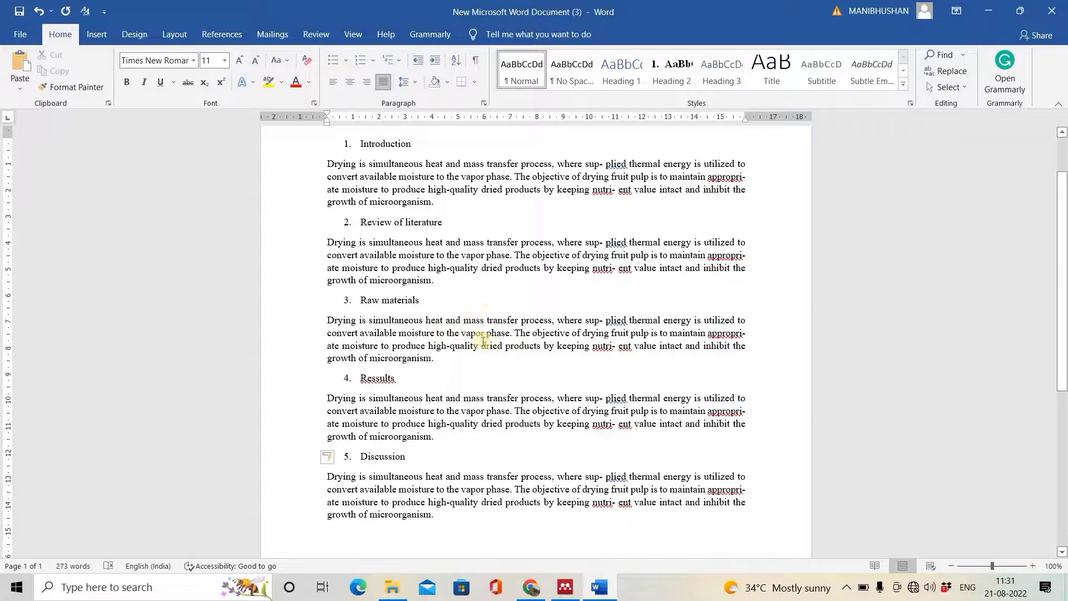
pyautogui.moveTo(436, 495); pyautogui.dragTo(358, 143)
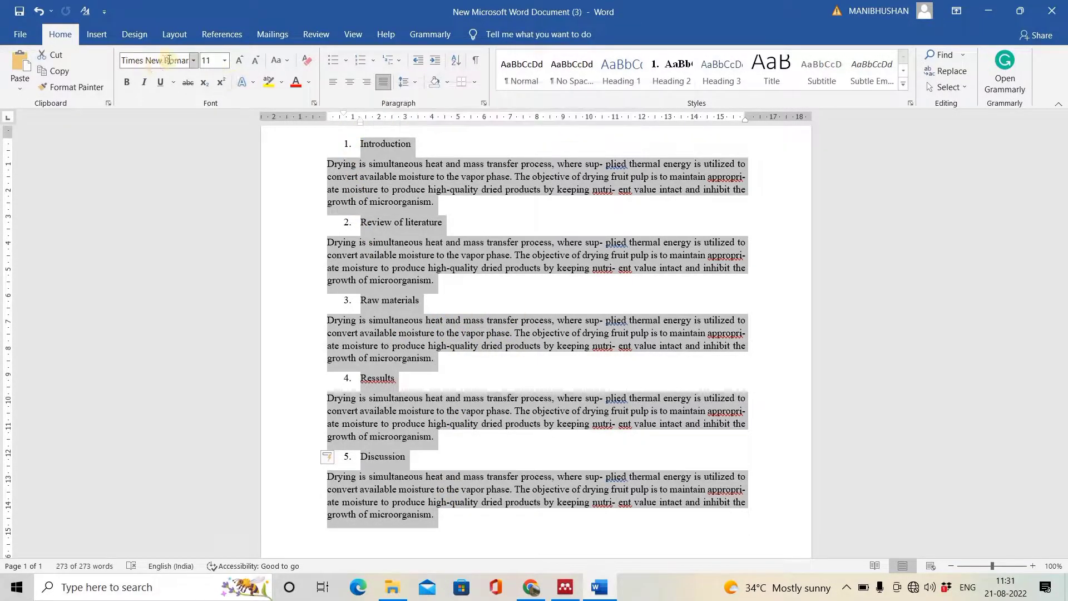
pyautogui.click(225, 61)
pyautogui.click(212, 129)
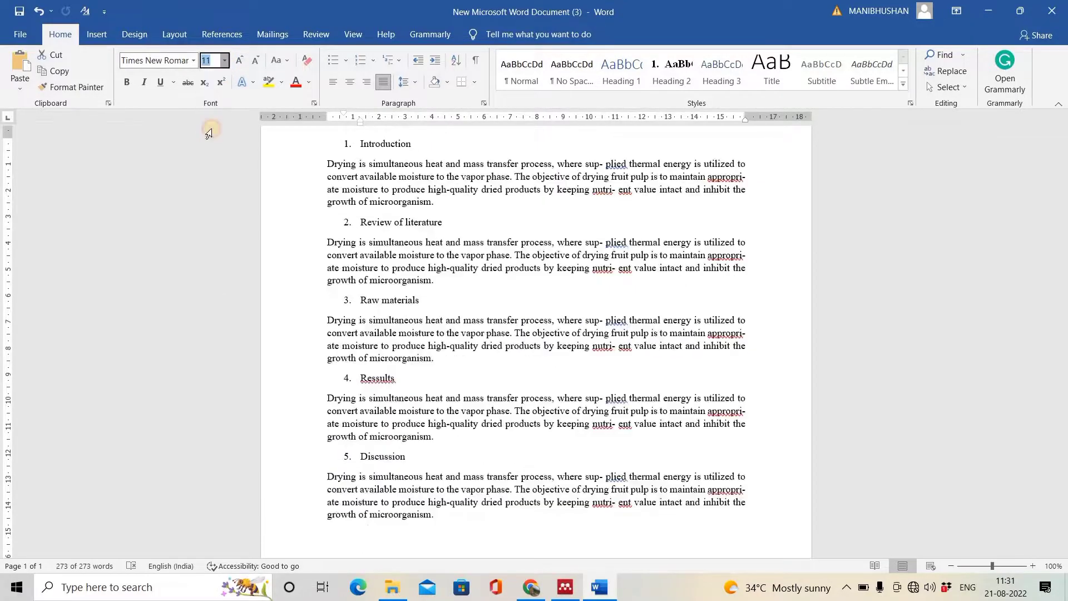
pyautogui.click(413, 84)
pyautogui.click(431, 128)
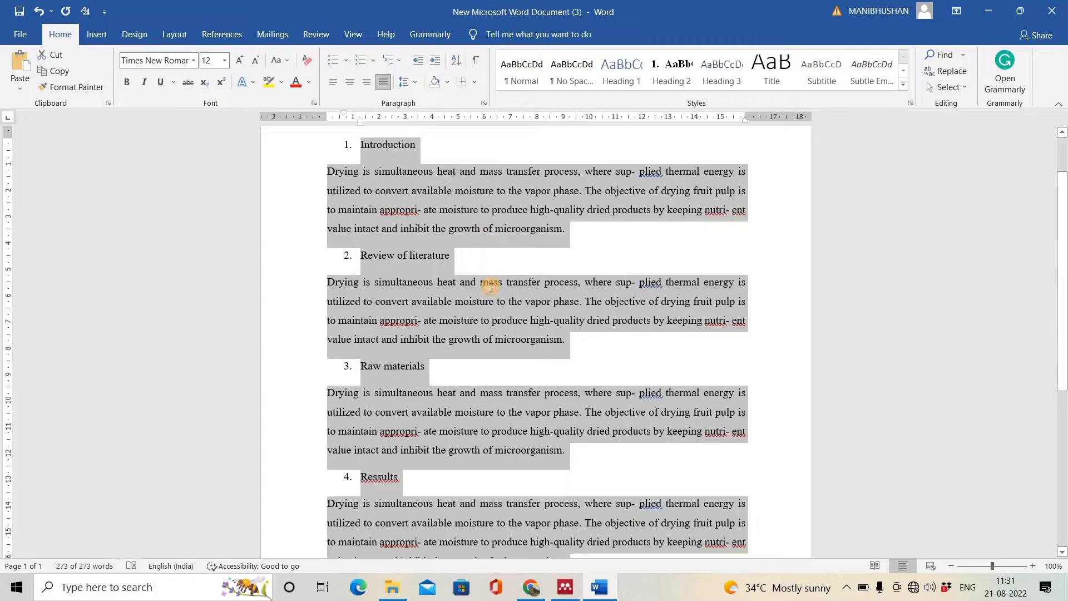
pyautogui.click(492, 287)
# Make the five numbered headings bold: Introduction, Review of literature, Raw materials, Ressults and Discussion
pyautogui.click(349, 145)
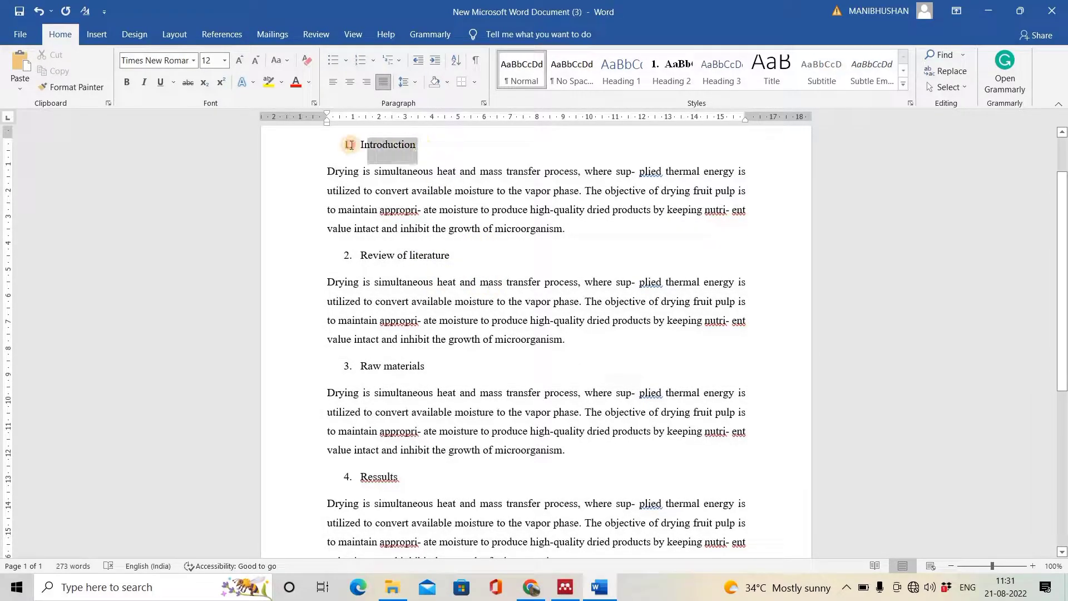
pyautogui.click(128, 82)
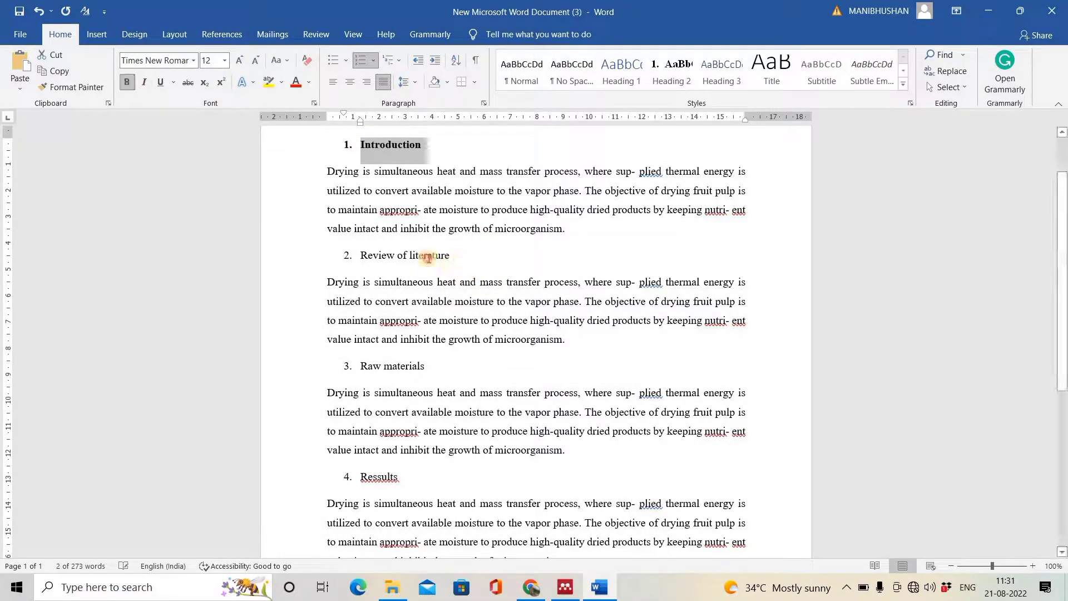
pyautogui.tripleClick(428, 258)
pyautogui.click(128, 82)
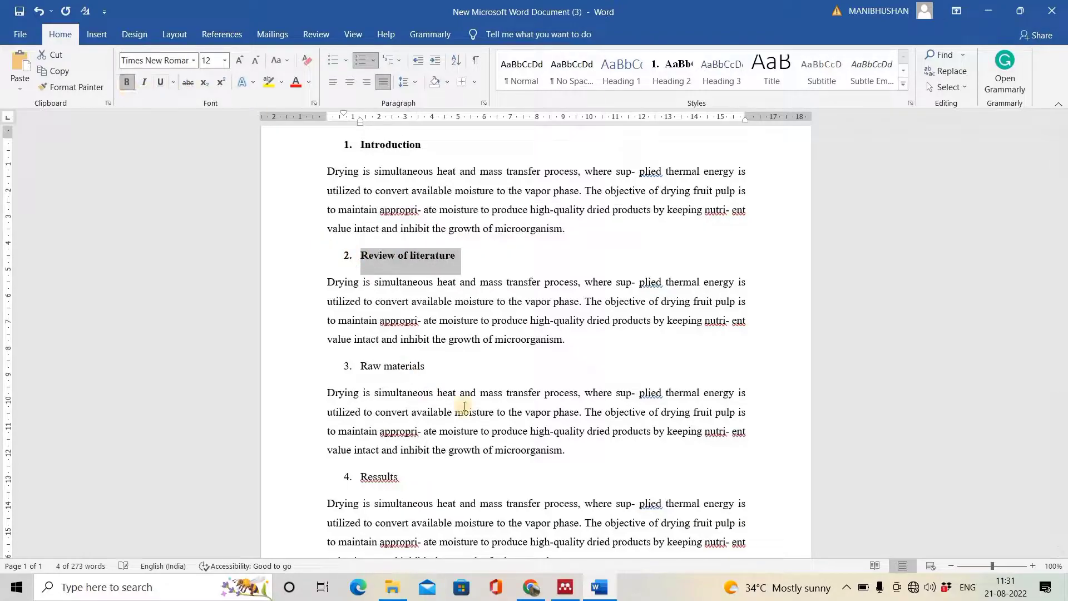
pyautogui.tripleClick(370, 366)
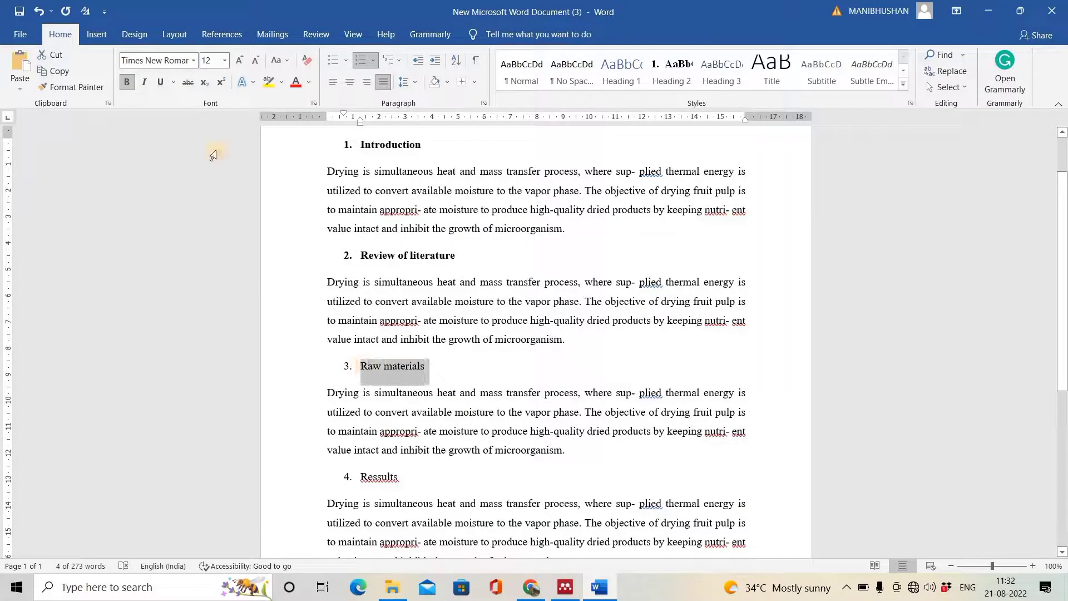
pyautogui.click(128, 83)
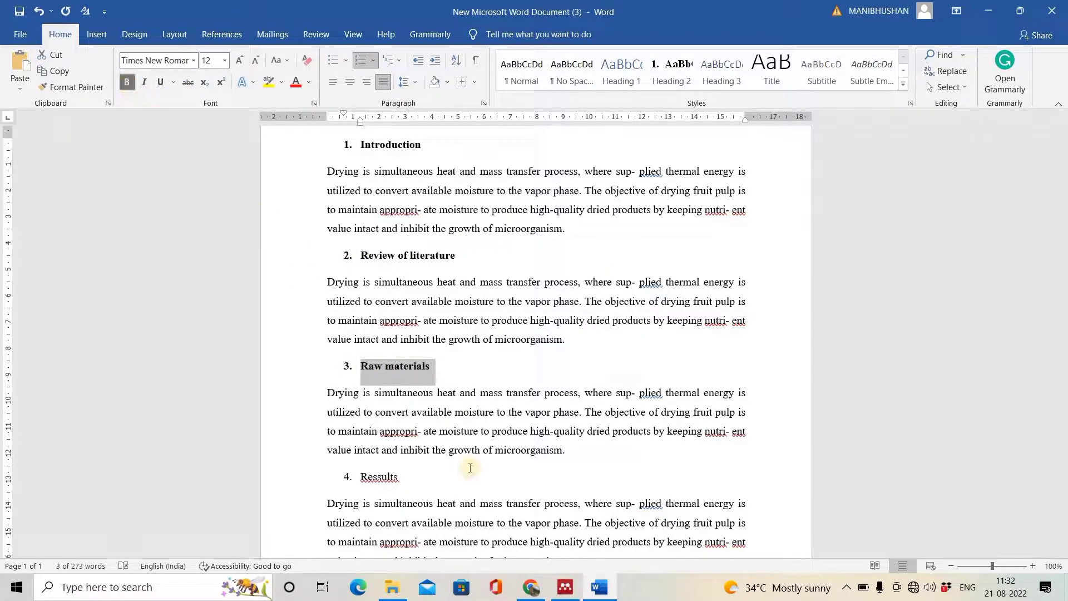
pyautogui.tripleClick(410, 480)
pyautogui.click(128, 82)
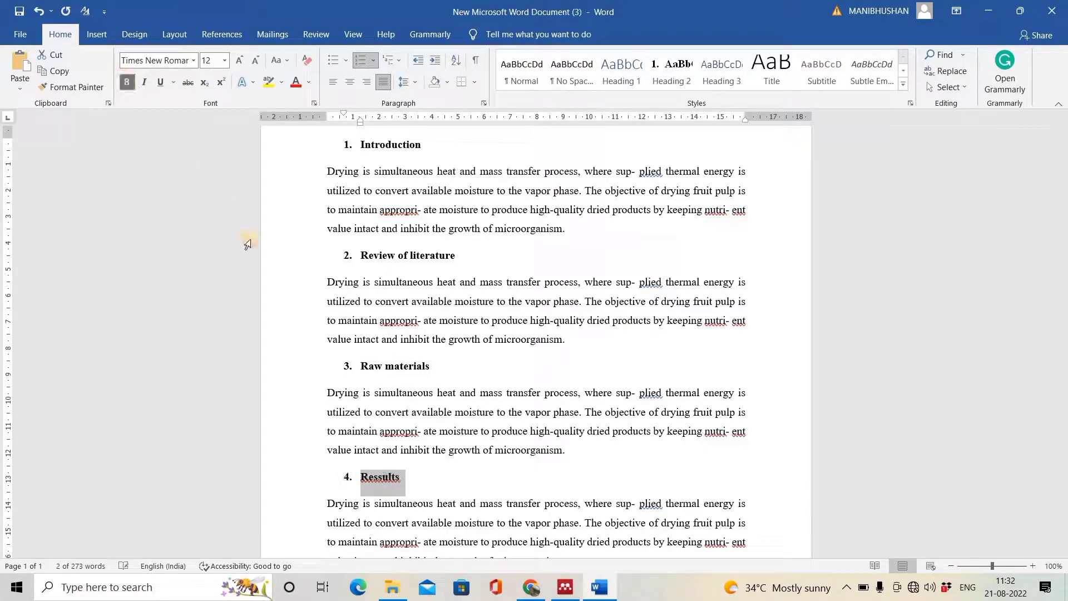
pyautogui.scroll(-3, 469, 389)
# Add a new line reading "Materials" below the Raw materials paragraph, followed by an empty line
pyautogui.moveTo(362, 232); pyautogui.dragTo(599, 317)
pyautogui.click(599, 317)
pyautogui.press('Return')
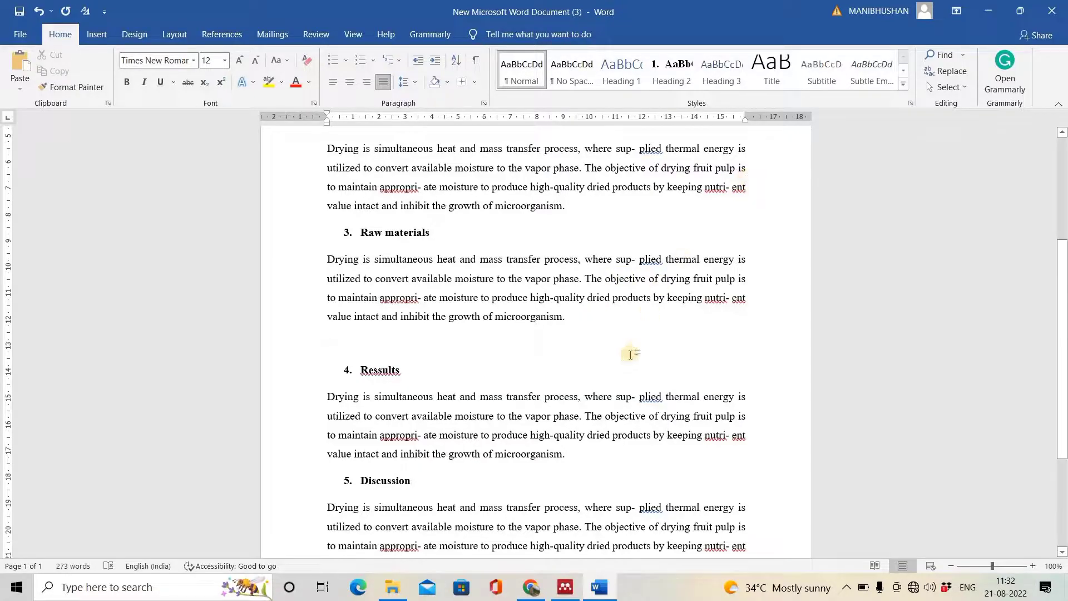
pyautogui.write('Mat')
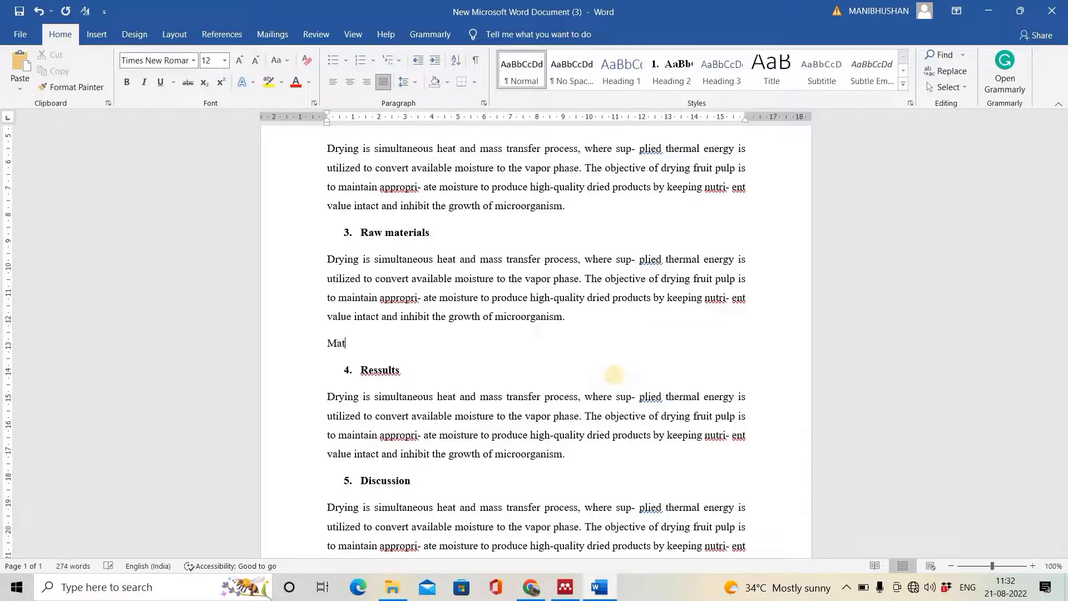
pyautogui.write('erials')
pyautogui.press('Return')
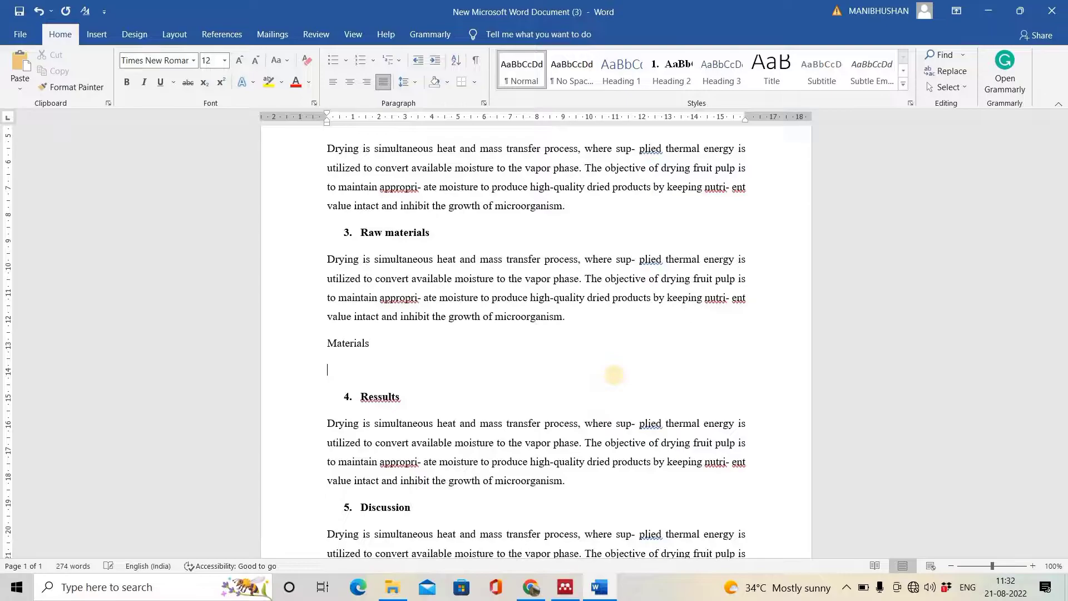
# Number the "Materials" line as subheading 3.1. and make it bold
pyautogui.click(324, 343)
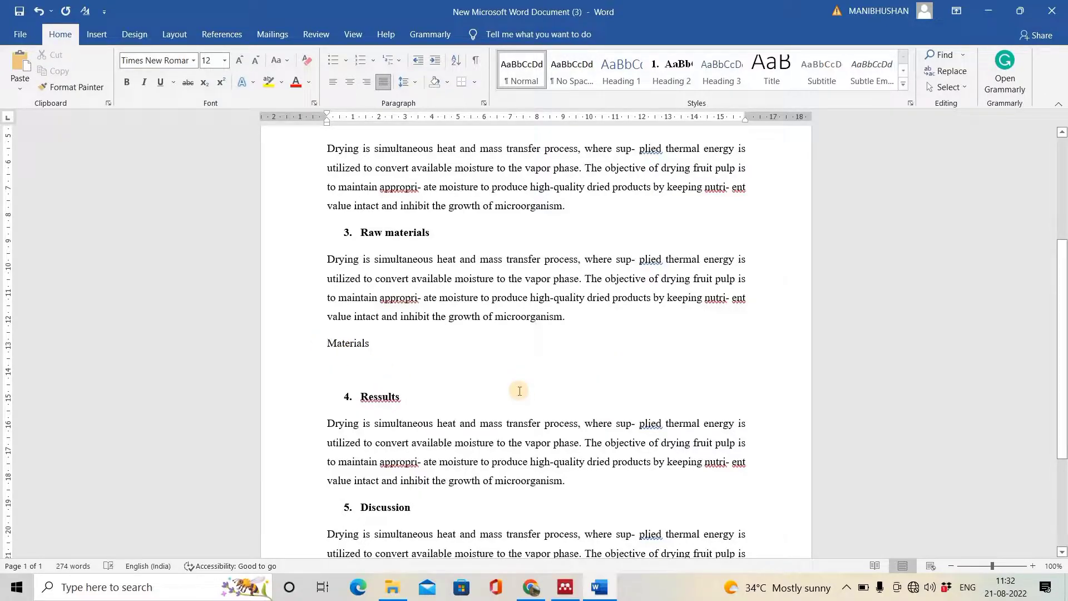
pyautogui.press('pagedown')
pyautogui.press('Delete')
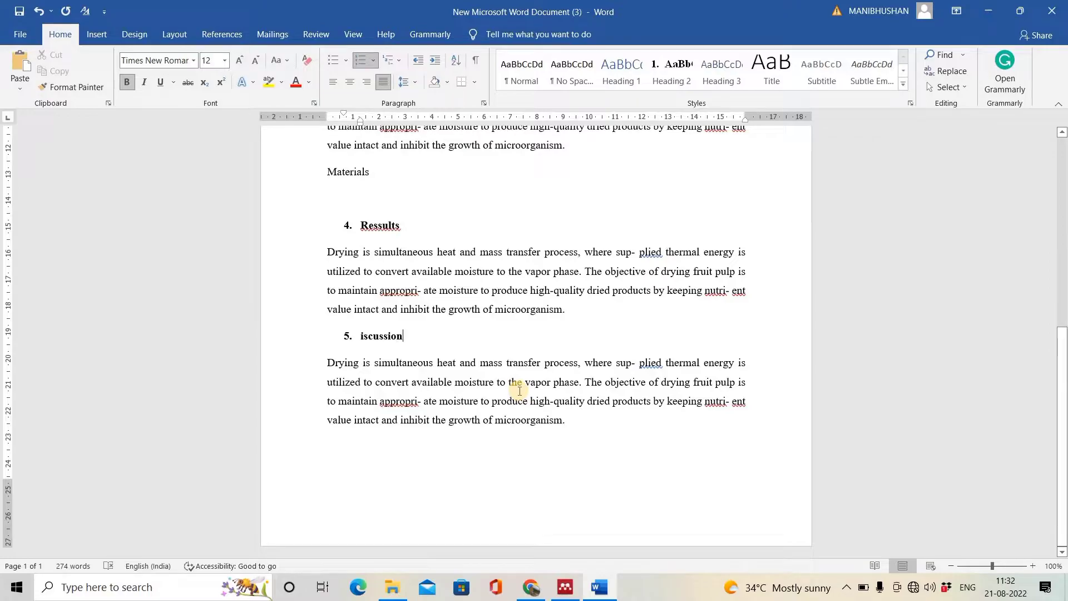
pyautogui.scroll(2, 513, 363)
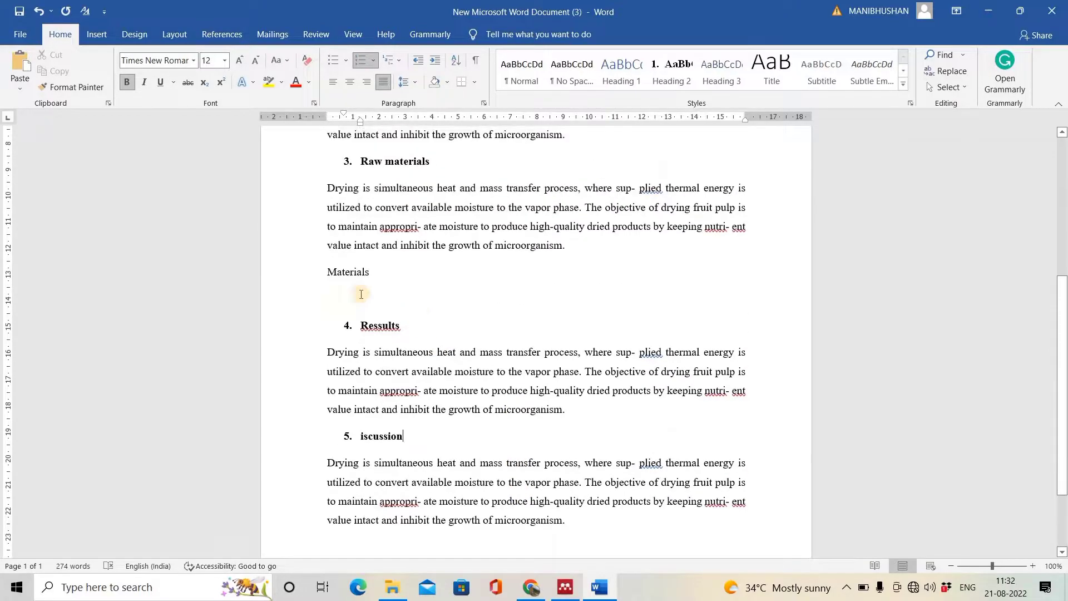
pyautogui.click(327, 276)
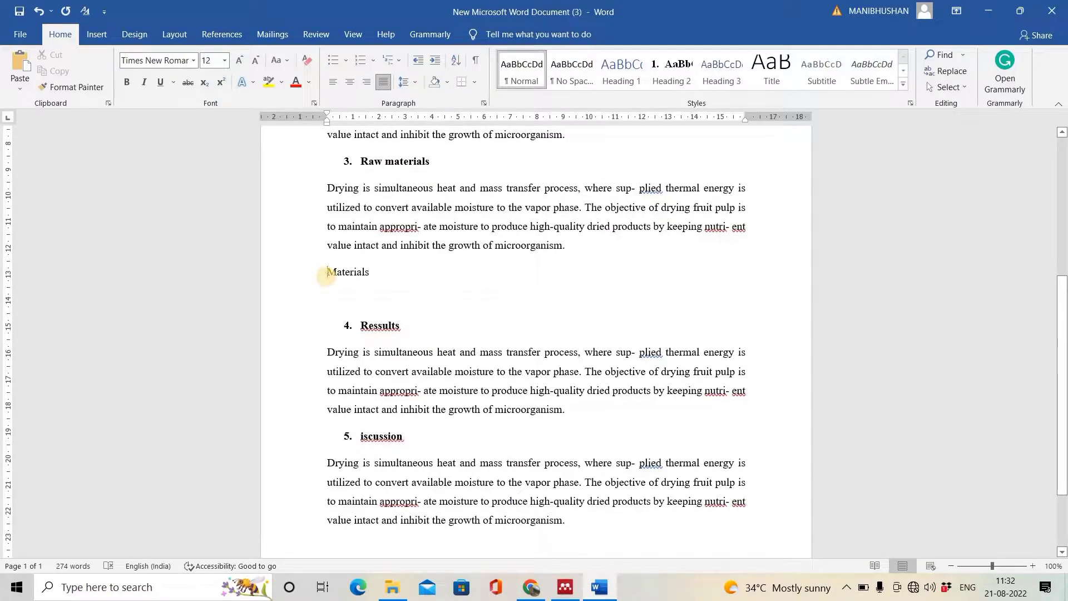
pyautogui.write('3.1.')
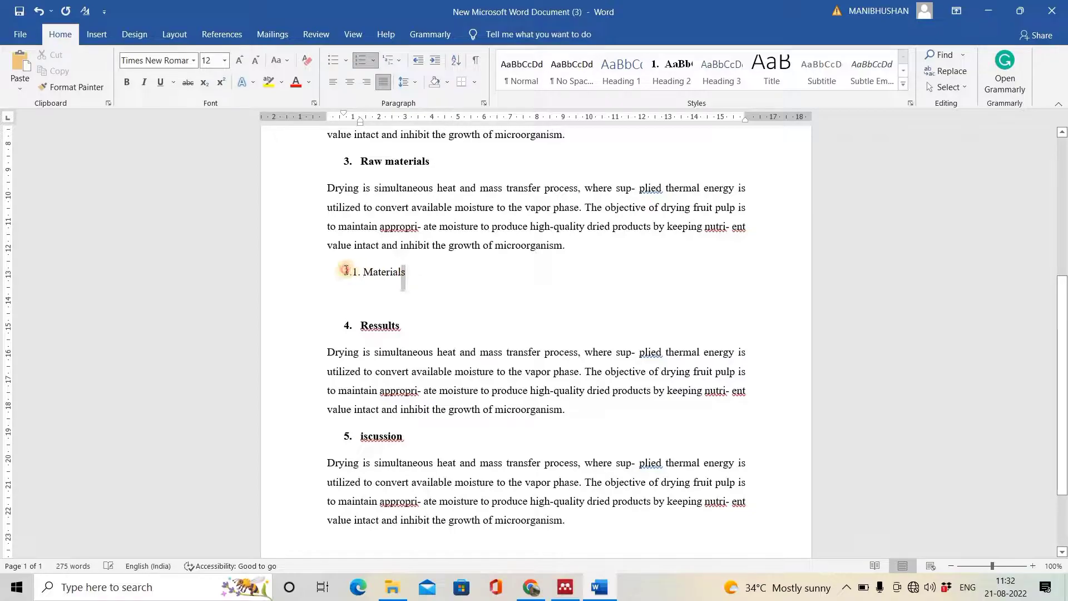
pyautogui.moveTo(347, 272); pyautogui.dragTo(411, 275)
pyautogui.click(126, 82)
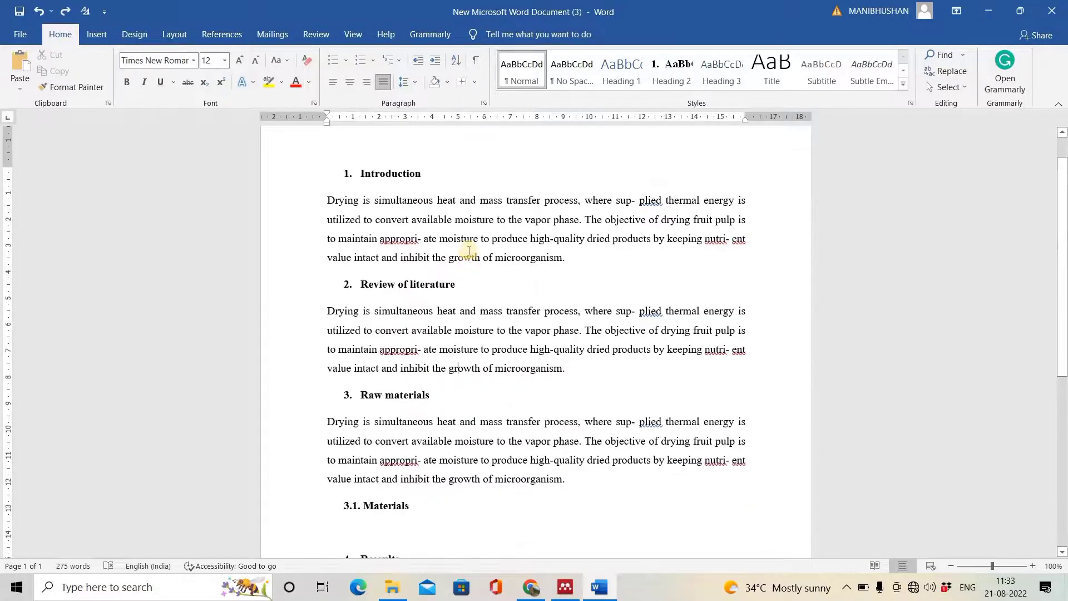
# Delete all headings and paragraphs from the document, leaving a blank page
pyautogui.scroll(-2, 469, 250)
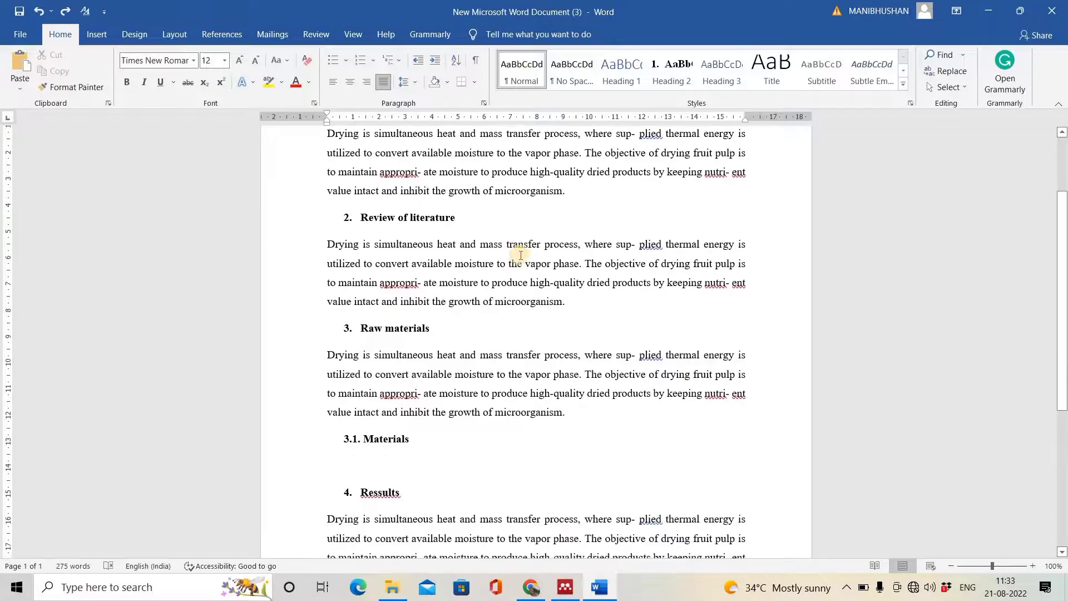
pyautogui.scroll(-3, 488, 250)
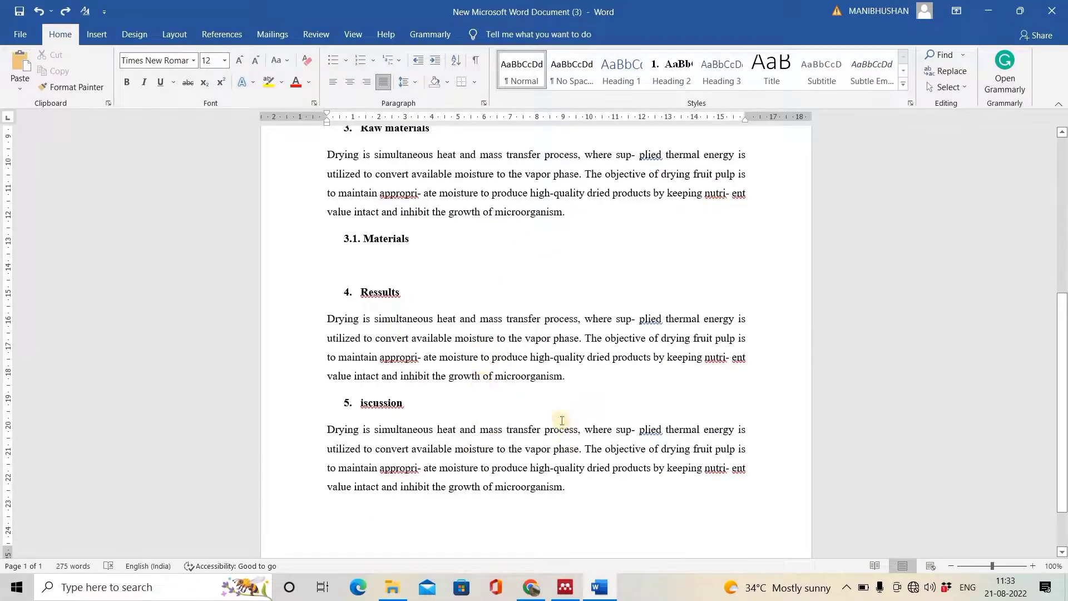
pyautogui.scroll(3, 473, 278)
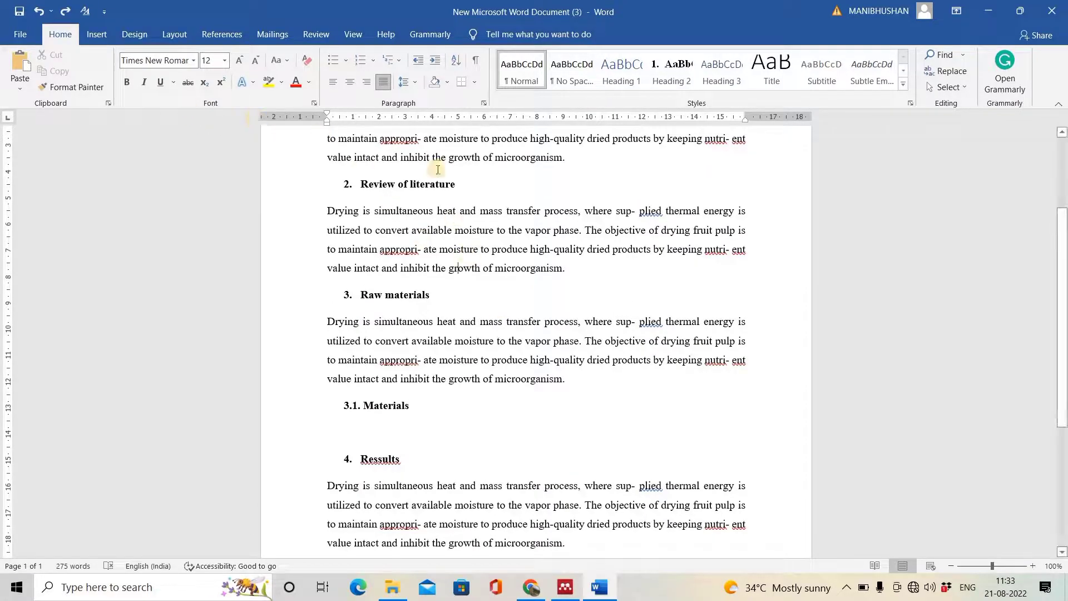
pyautogui.scroll(-2, 480, 273)
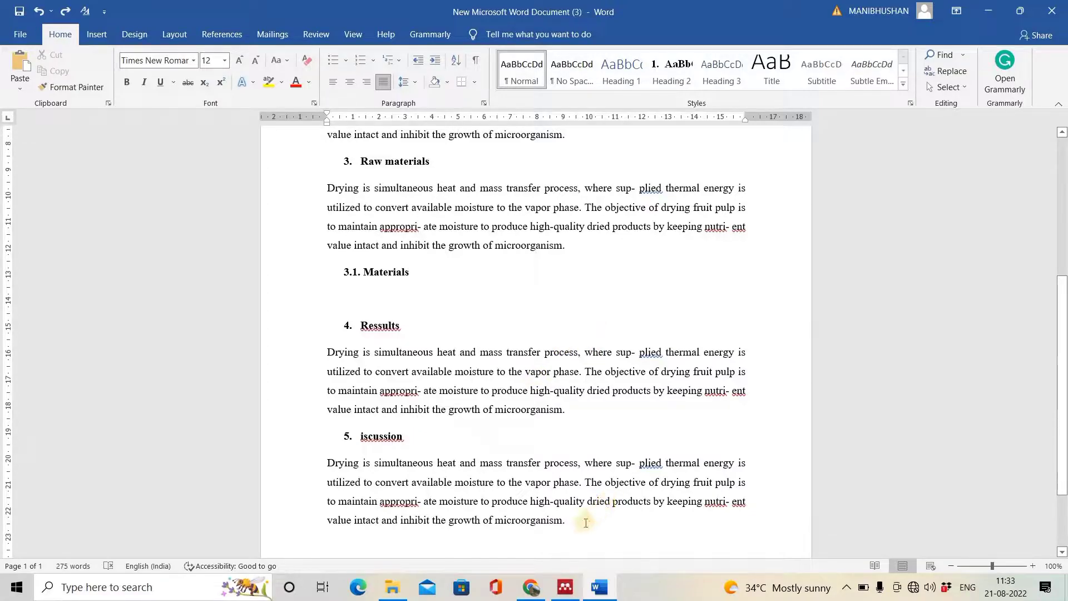
pyautogui.moveTo(583, 523); pyautogui.dragTo(322, 214)
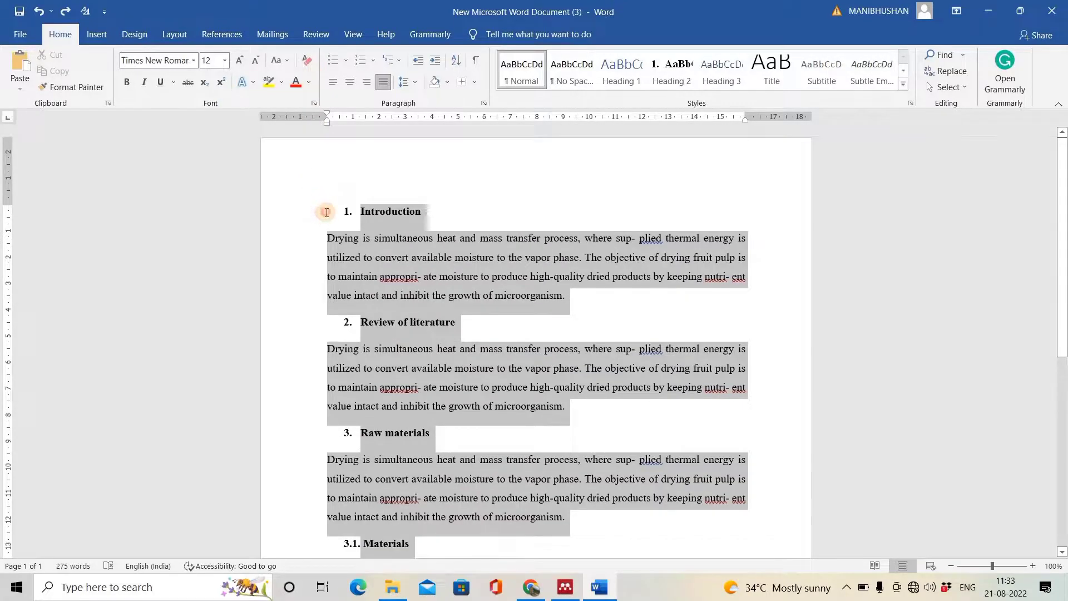
pyautogui.press('Delete')
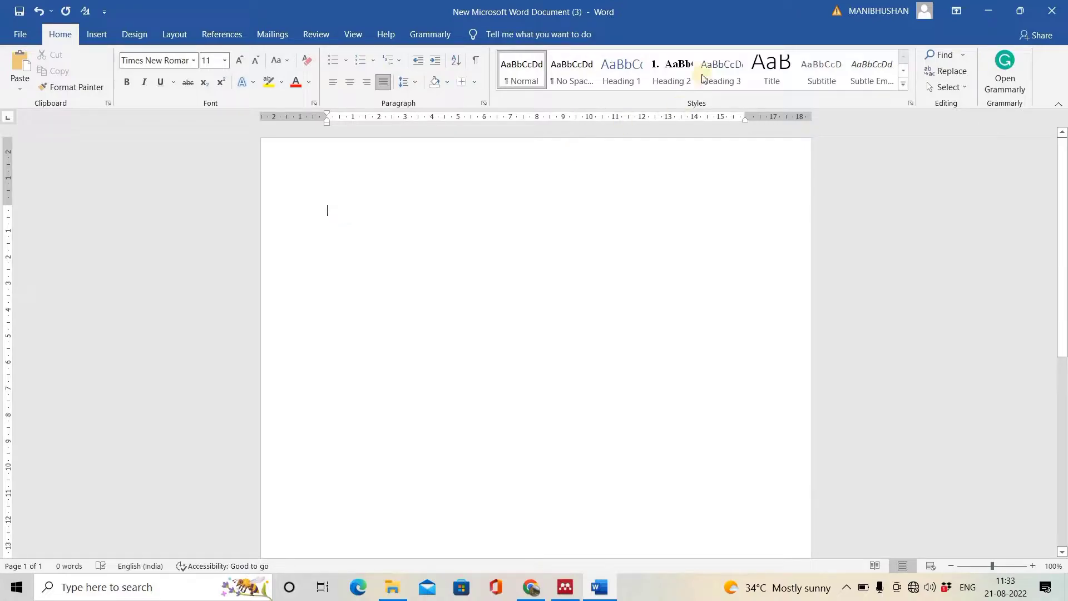
pyautogui.rightClick(531, 73)
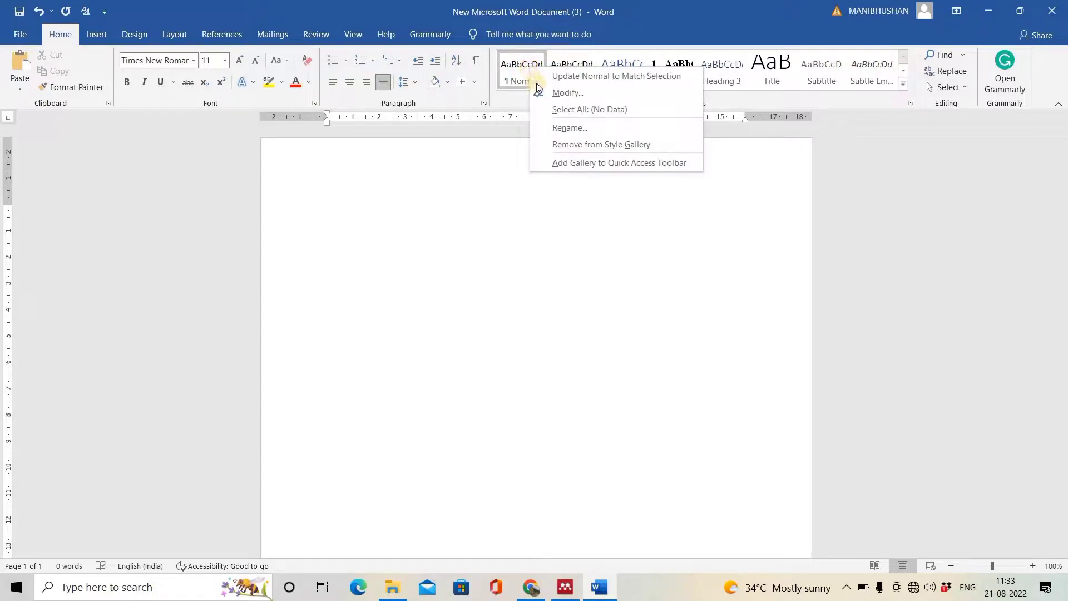
pyautogui.click(464, 209)
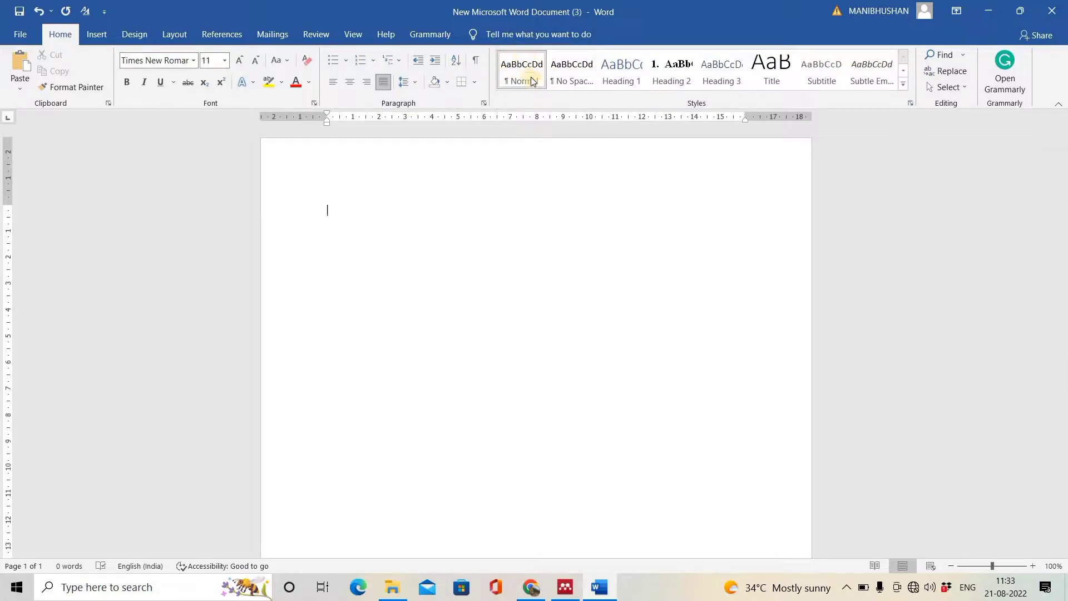
pyautogui.write('dcb')
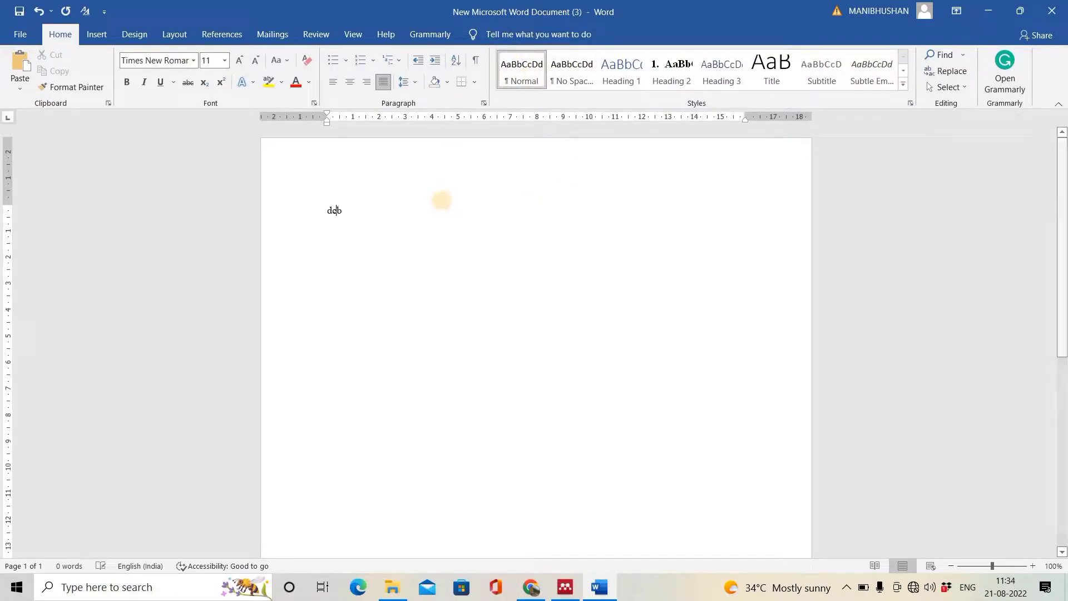
pyautogui.write('hdbvhd  nvjdv v')
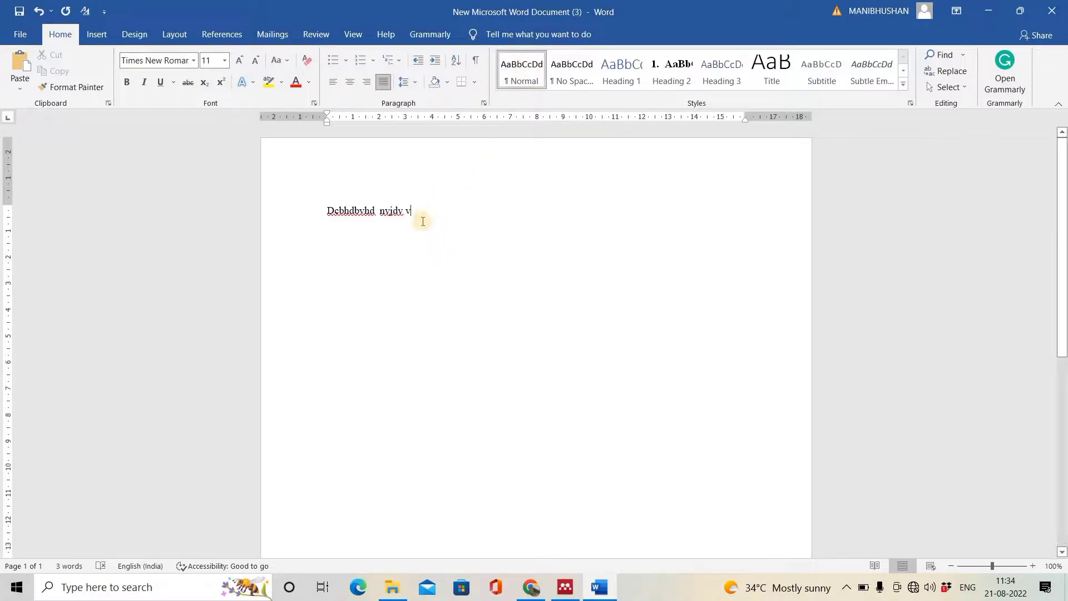
pyautogui.click(678, 78)
pyautogui.hotkey('ctrl', 'a')
pyautogui.press('BackSpace')
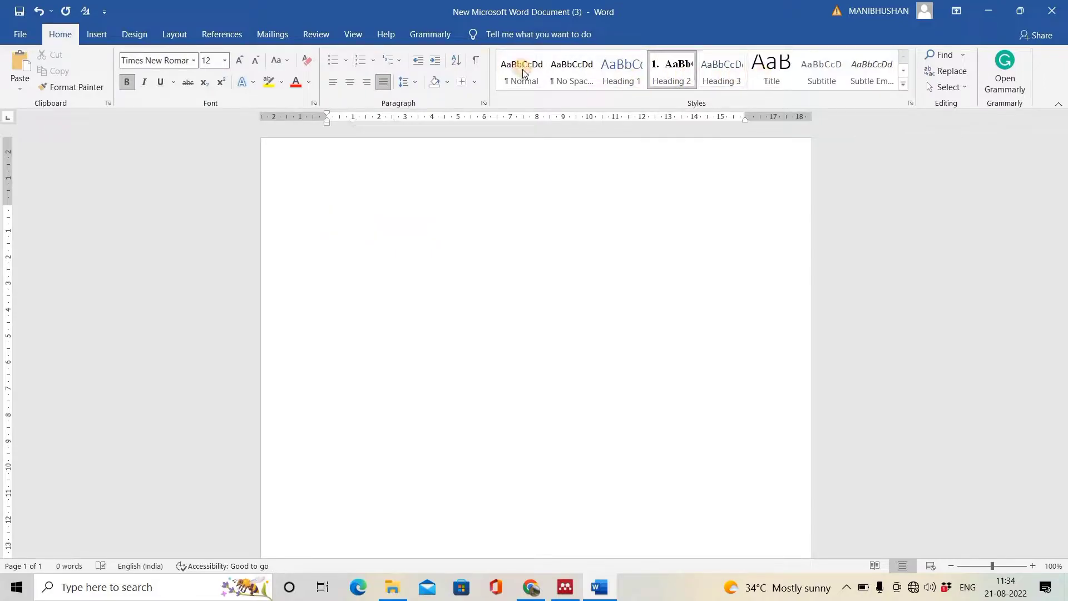
# Apply the Normal style to the blank page and change the style's font to Times New Roman, size 12
pyautogui.click(523, 75)
pyautogui.rightClick(527, 78)
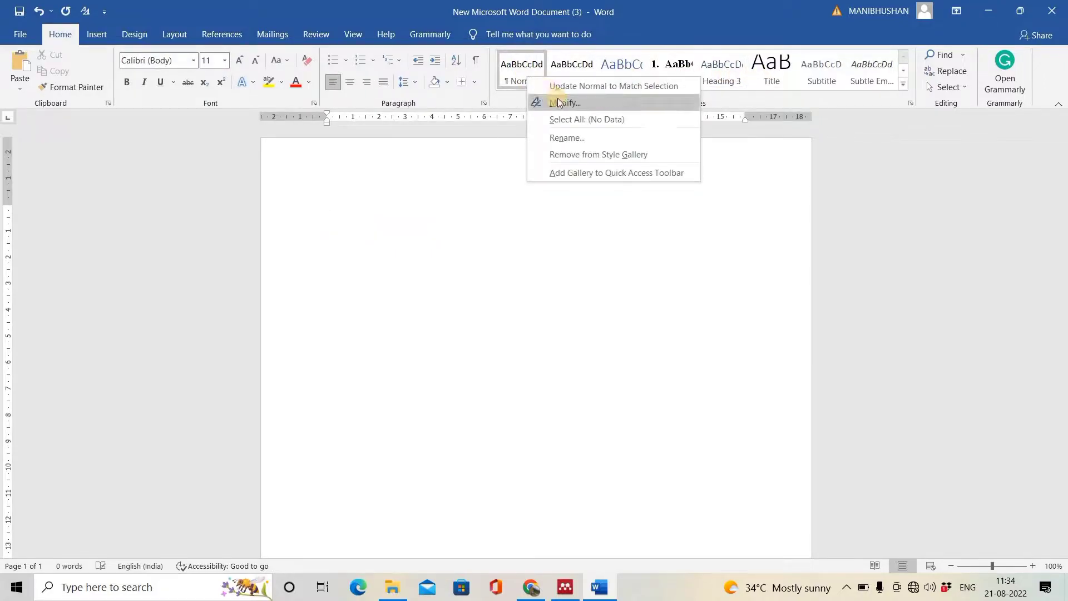
pyautogui.click(562, 103)
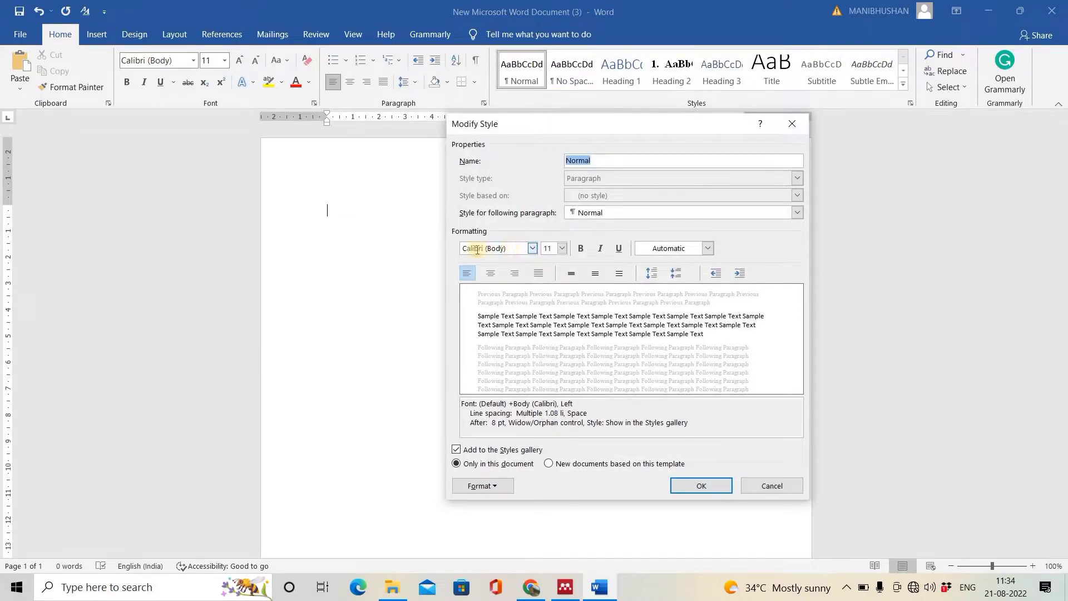
pyautogui.click(517, 248)
pyautogui.write('Times New Roman')
pyautogui.press('Return')
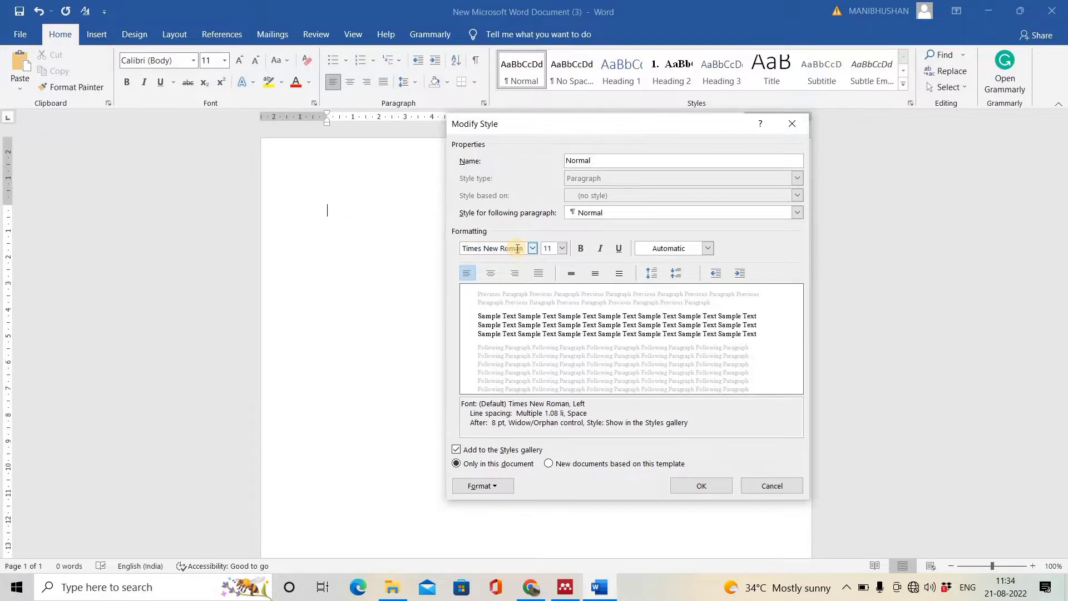
pyautogui.click(561, 246)
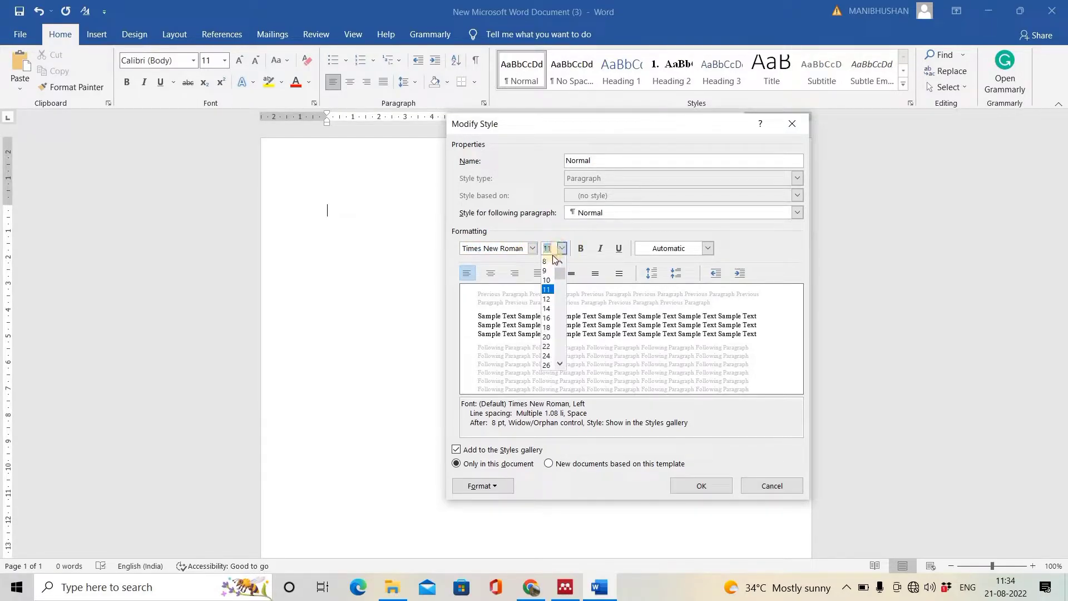
pyautogui.click(549, 292)
# Set the Normal style's font colour to Automatic and its alignment to justified
pyautogui.click(705, 248)
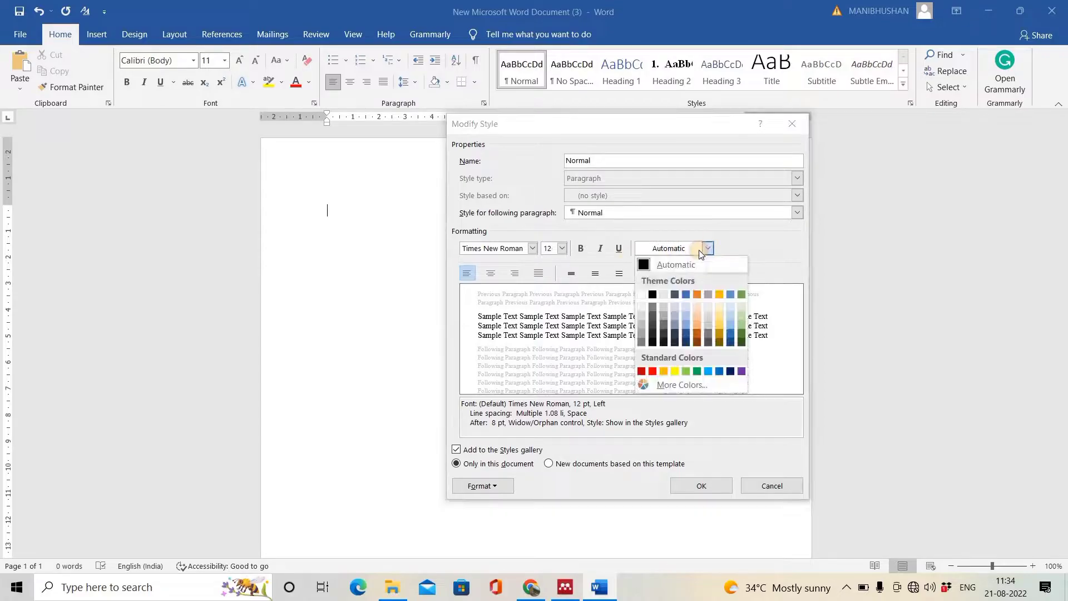
pyautogui.click(649, 265)
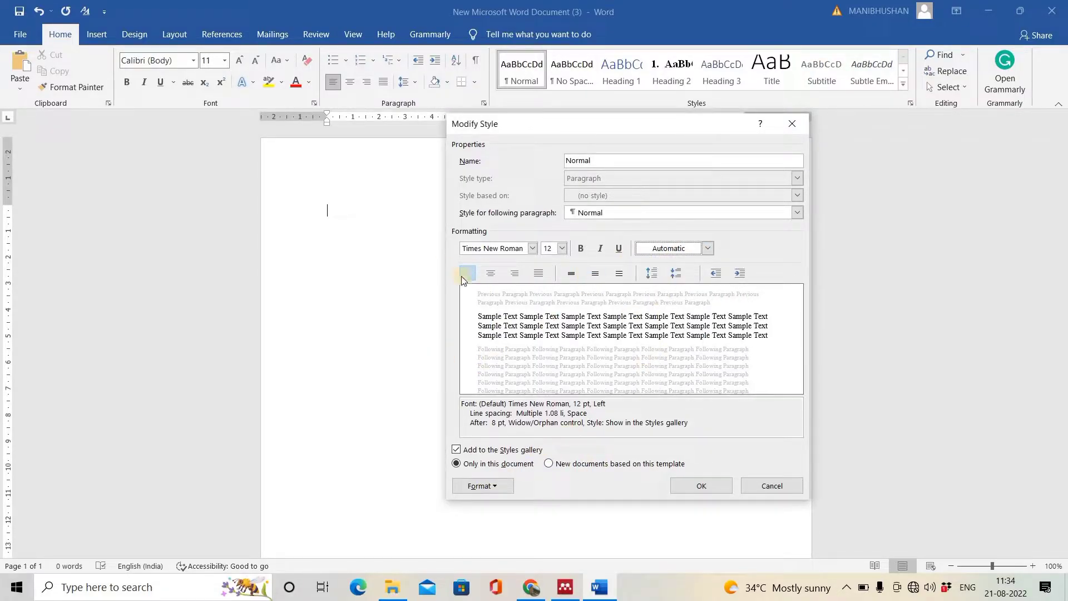
pyautogui.click(538, 274)
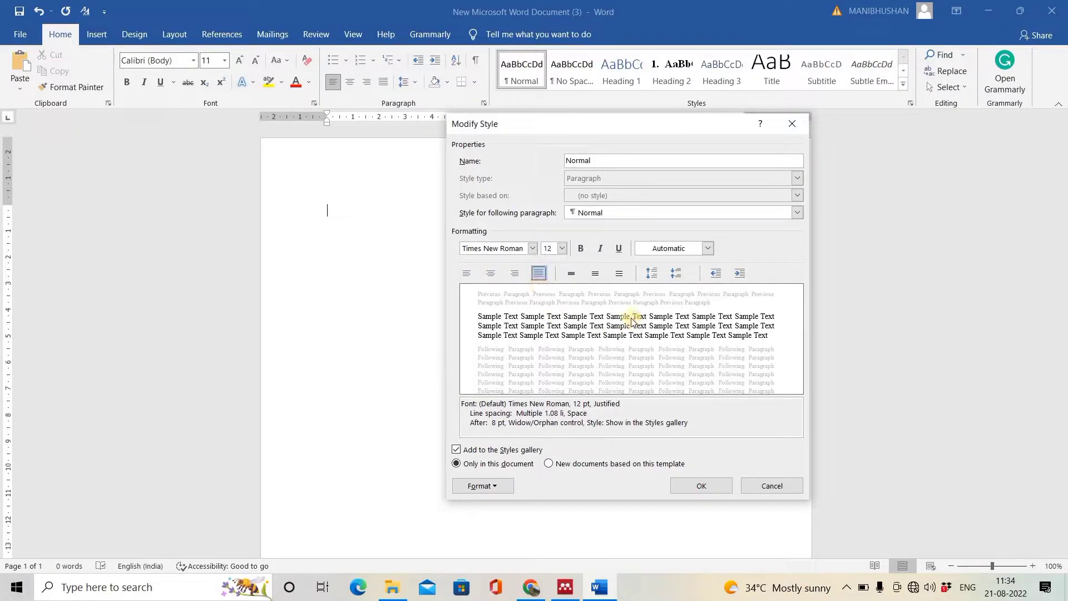
# Set the Normal style's paragraph line spacing to 1.5 lines and apply the modified style
pyautogui.click(496, 484)
pyautogui.click(501, 357)
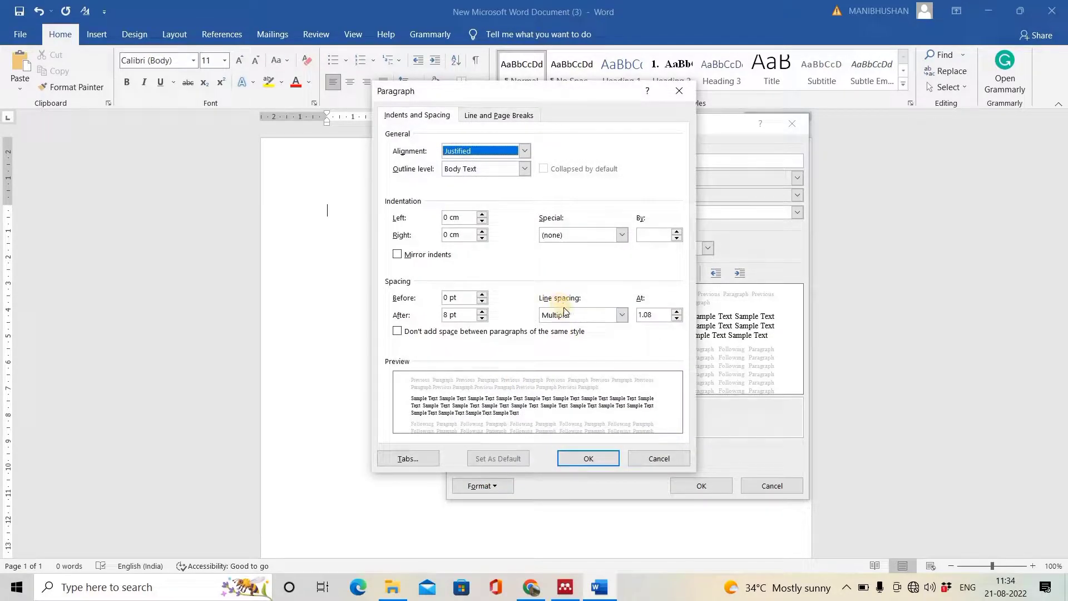
pyautogui.click(621, 315)
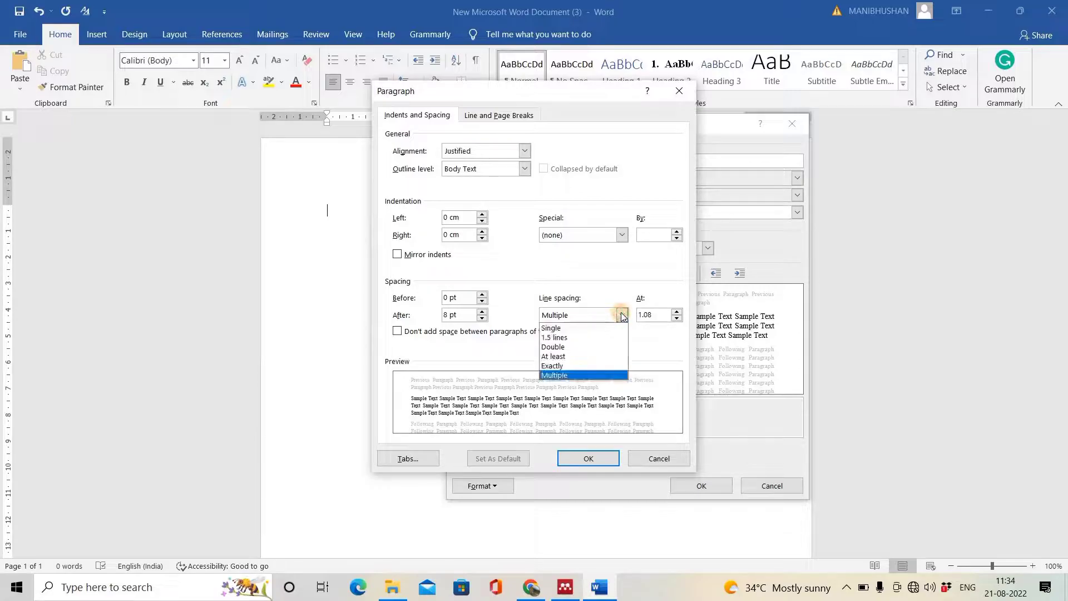
pyautogui.click(575, 340)
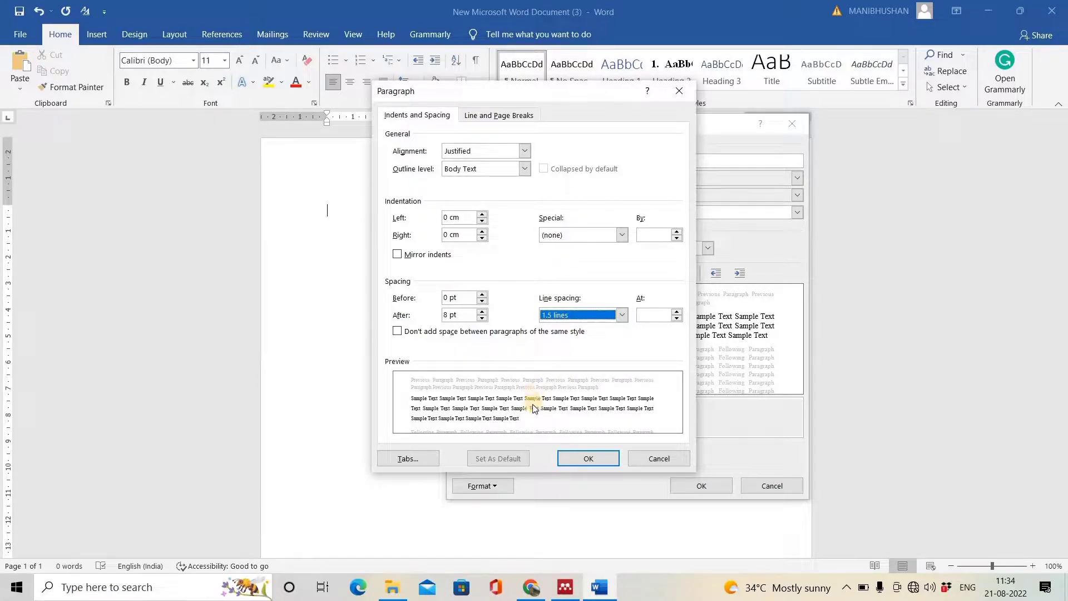
pyautogui.click(587, 460)
pyautogui.click(701, 486)
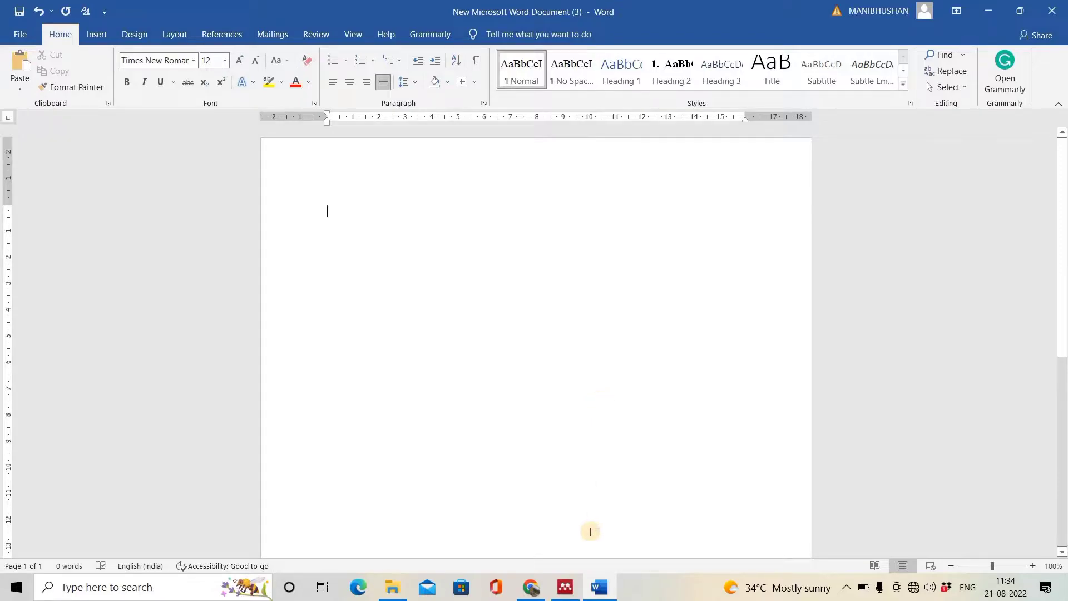
# Switch to Mendeley, find the article's Introduction passage beginning "Drying is simultaneous heat", and place it in the blank Word document
pyautogui.hotkey('alt', 'Tab')
pyautogui.scroll(15, 376, 392)
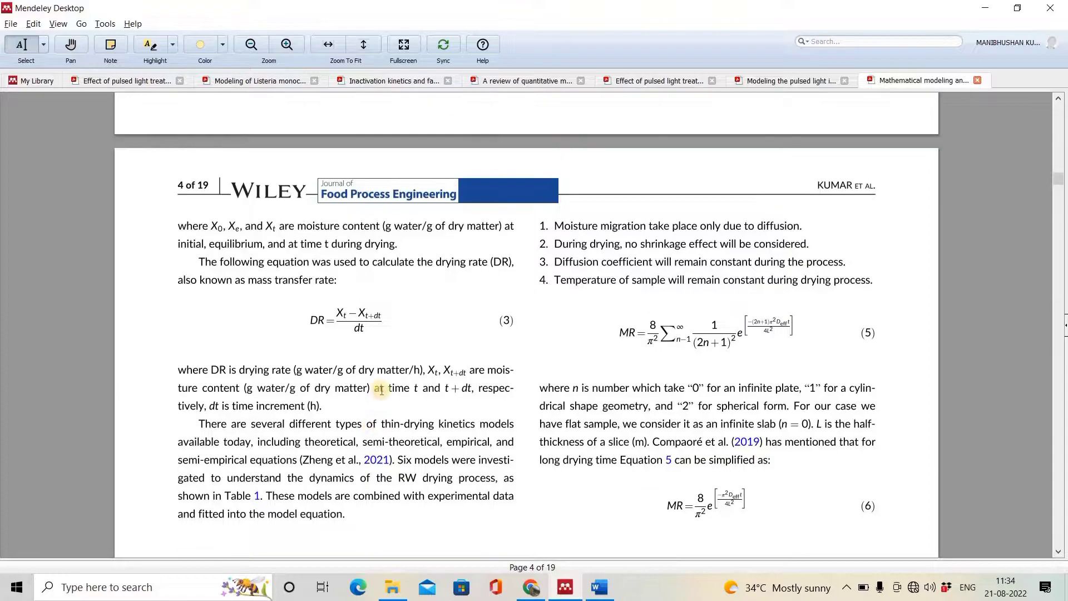
pyautogui.scroll(15, 397, 389)
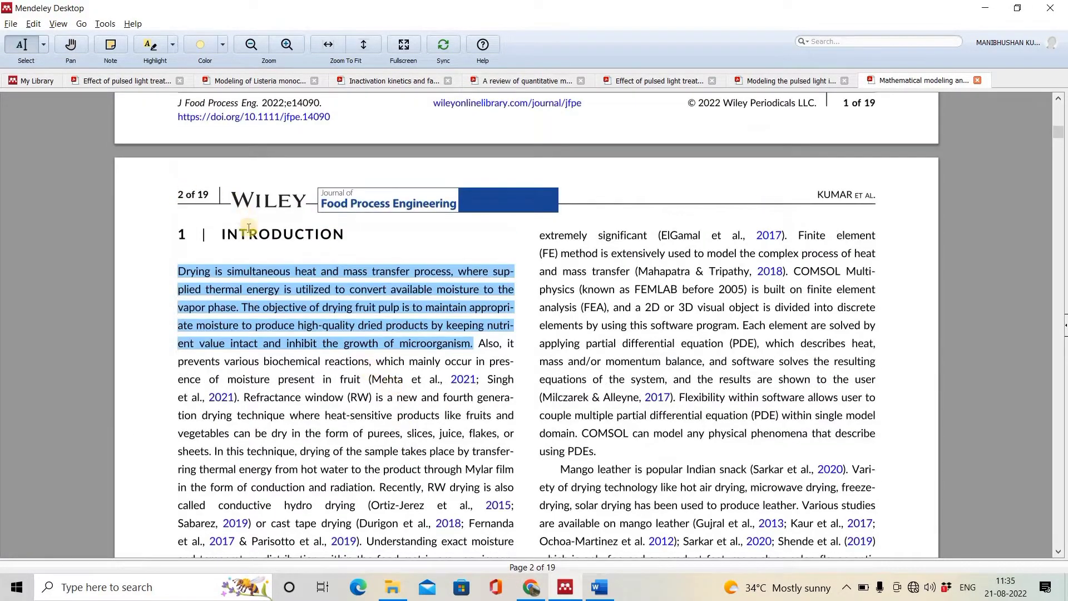
pyautogui.hotkey('alt', 'Tab')
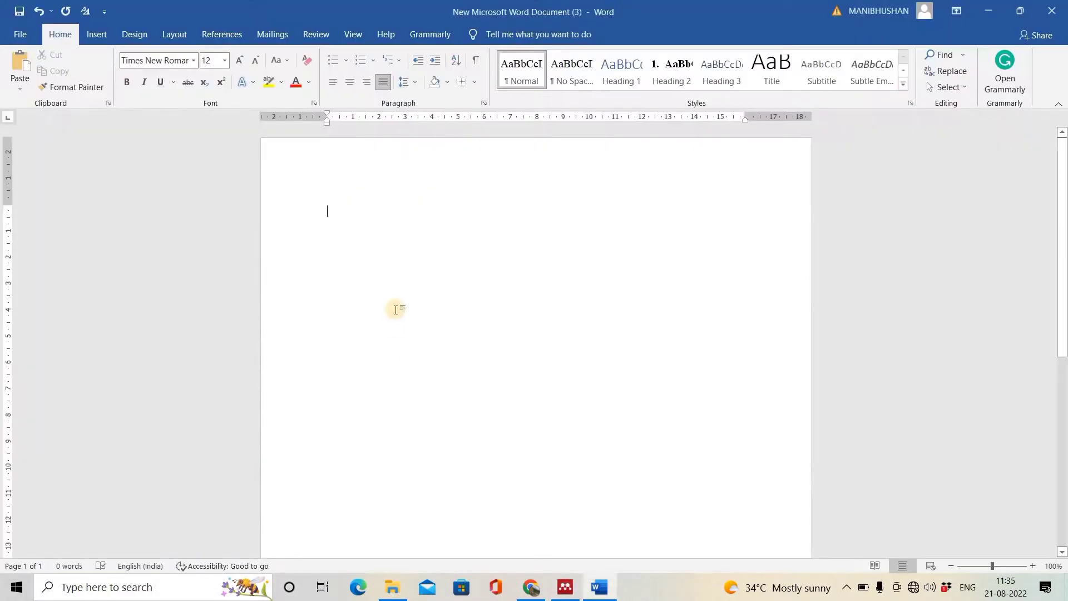
pyautogui.write('Drying is simultaneous heat and mass transfer process, where sup- plied thermal energy is utilized to convert available moisture to the vapor phase. The objective of drying fruit pulp is to maintain appropri- ate moisture to produce high-quality dried products by keeping nutri- ent value intact and inhibit the growth of microorganism.')
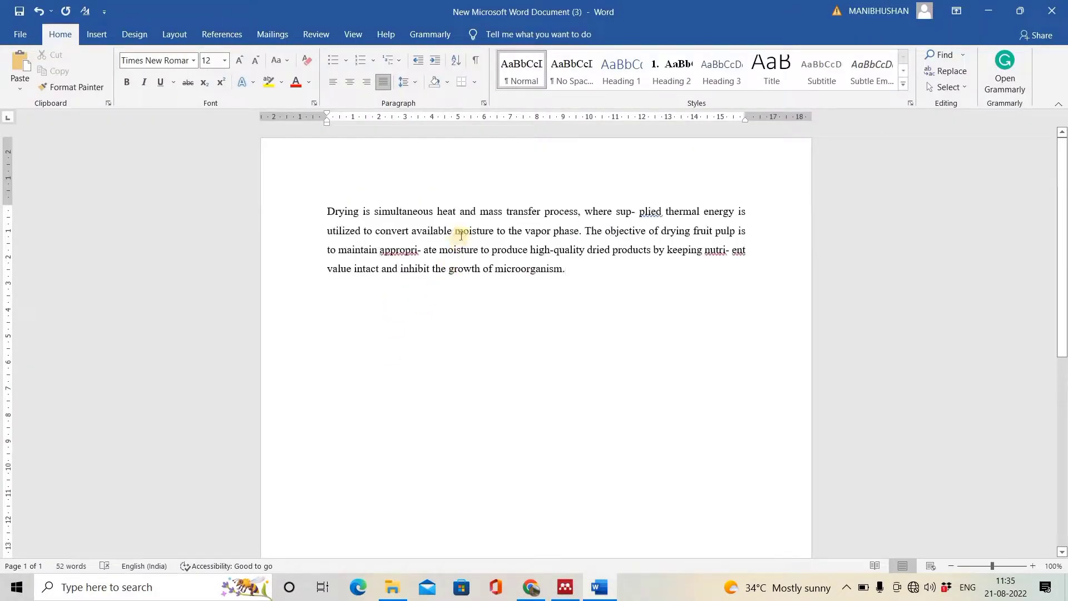
# Insert a blank line and an "Introduction" heading line above the drying paragraph
pyautogui.click(539, 250)
pyautogui.doubleClick(329, 210)
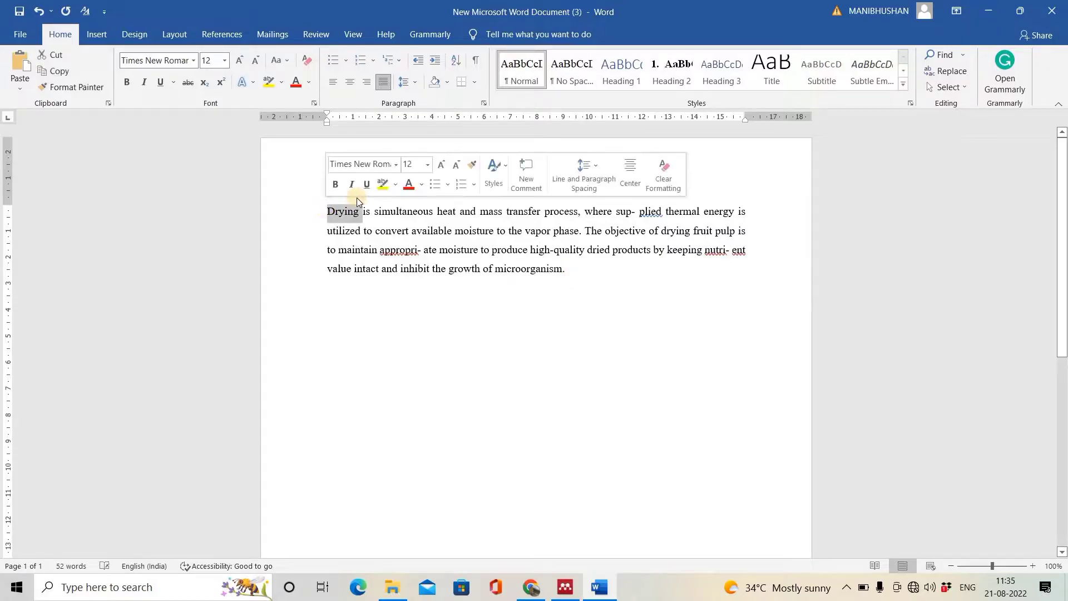
pyautogui.press('Left')
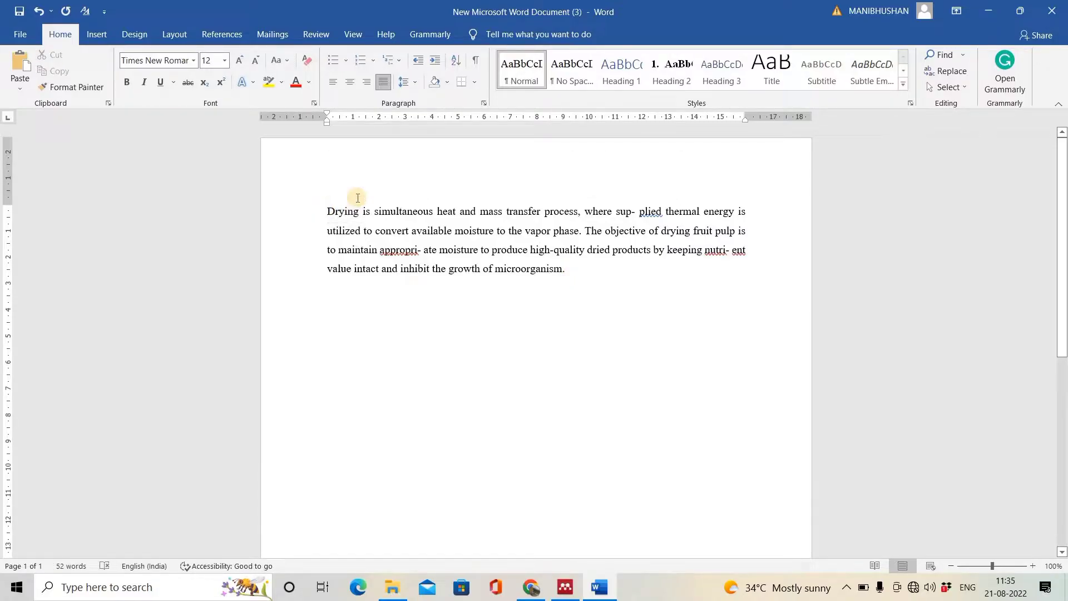
pyautogui.press('Return')
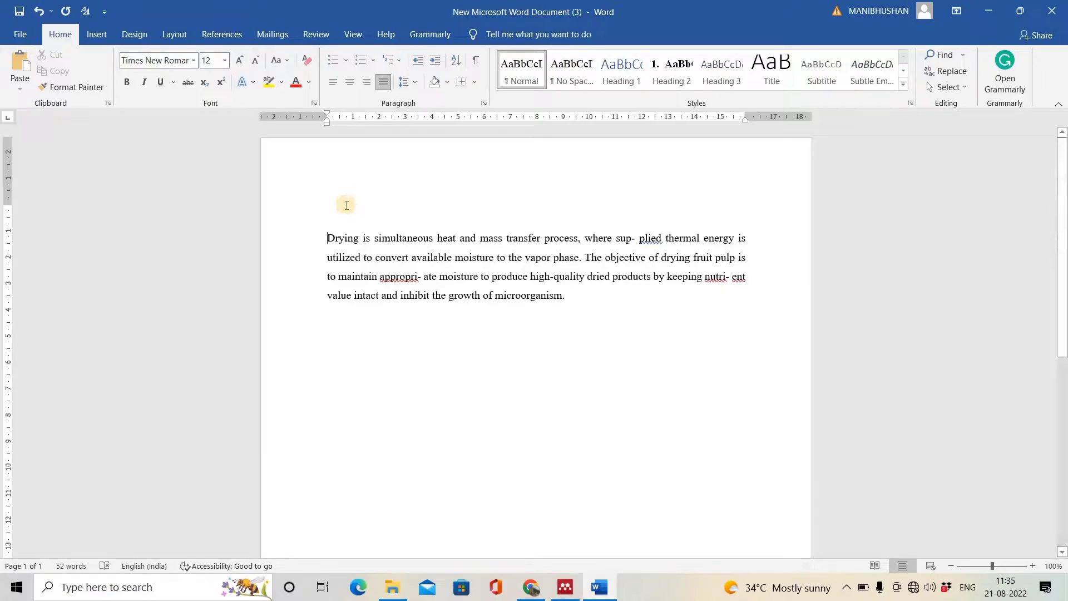
pyautogui.press('Return')
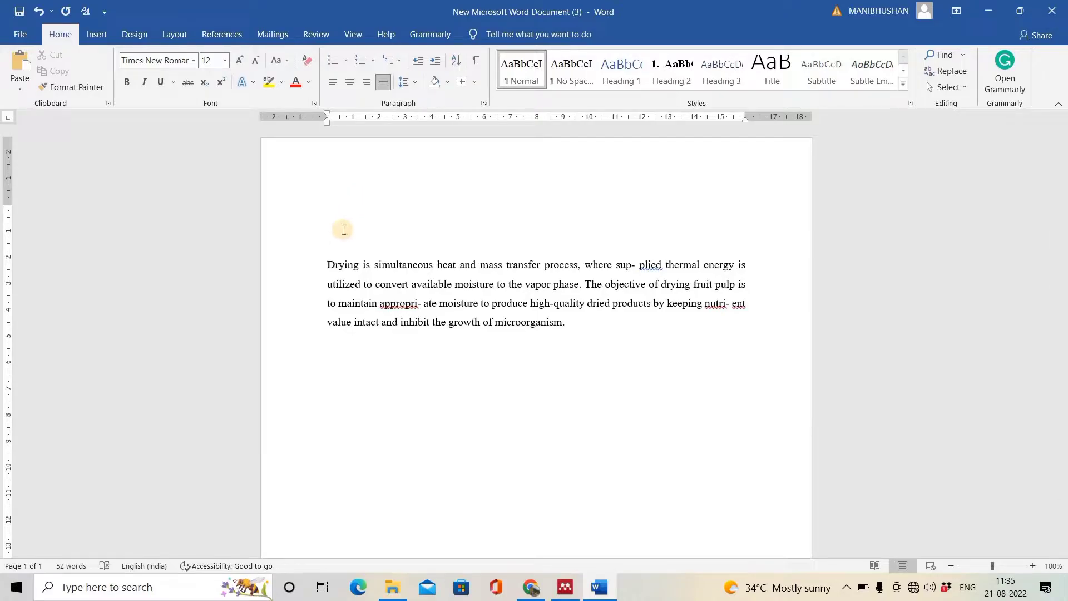
pyautogui.write('Introduction')
pyautogui.click(360, 378)
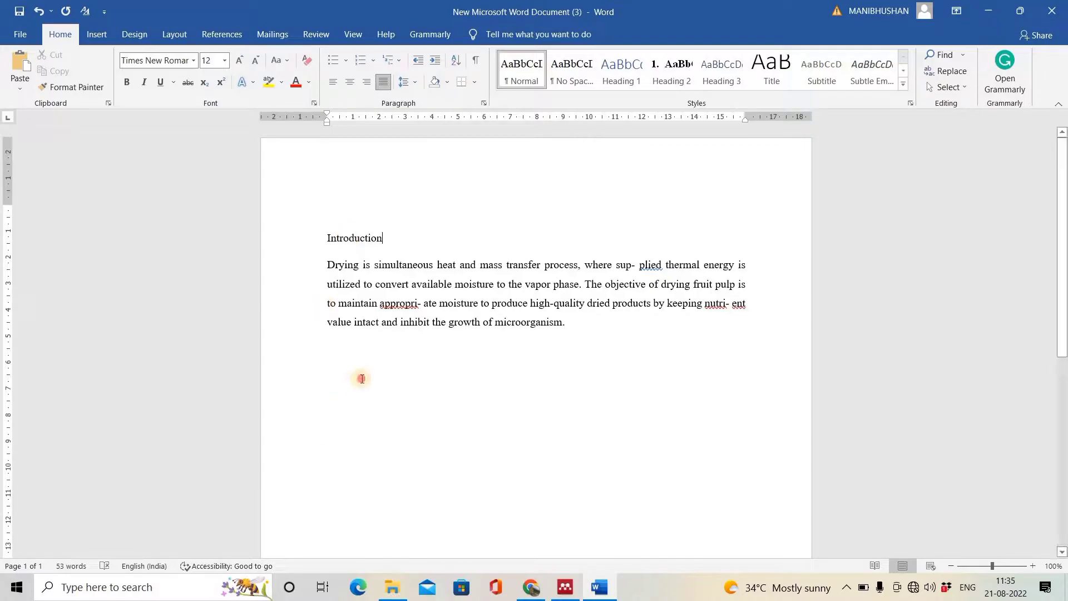
# Add "Reviews" and "Raw materials" lines below the first paragraph, each followed by a copy of the drying paragraph
pyautogui.click(605, 330)
pyautogui.press('Return')
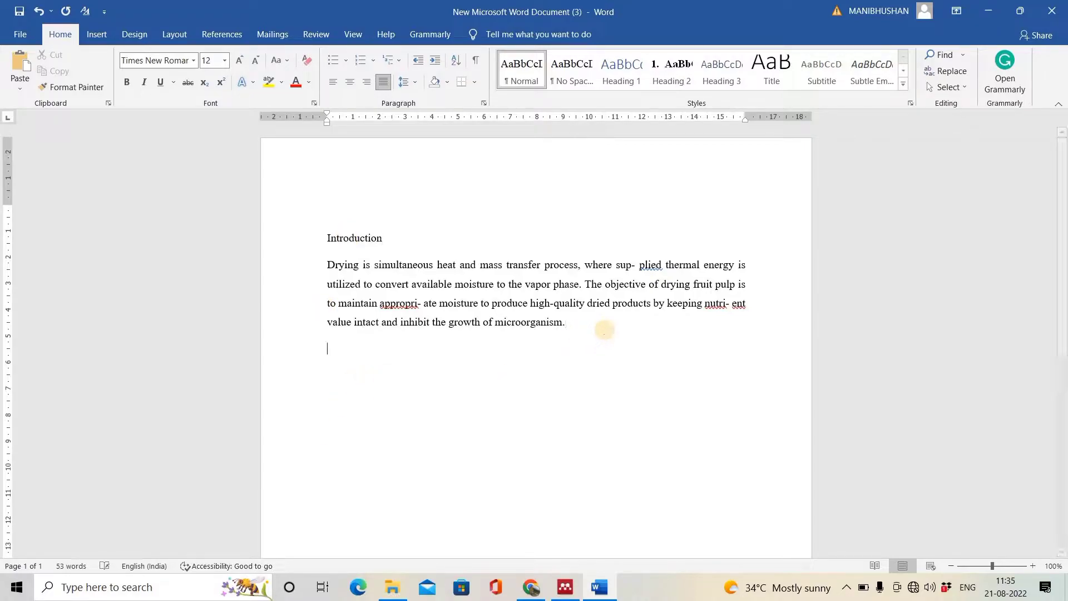
pyautogui.write('Reviews')
pyautogui.press('Return')
pyautogui.write('Drying is simultaneous heat and mass transfer process, where sup- plied thermal energy is utilized to convert available moisture to the vapor phase. The objective of drying fruit pulp is to maintain appropri- ate moisture to produce high-quality dried products by keeping nutri- ent value intact and inhibit the growth of microorganism.')
pyautogui.write('Raw materials')
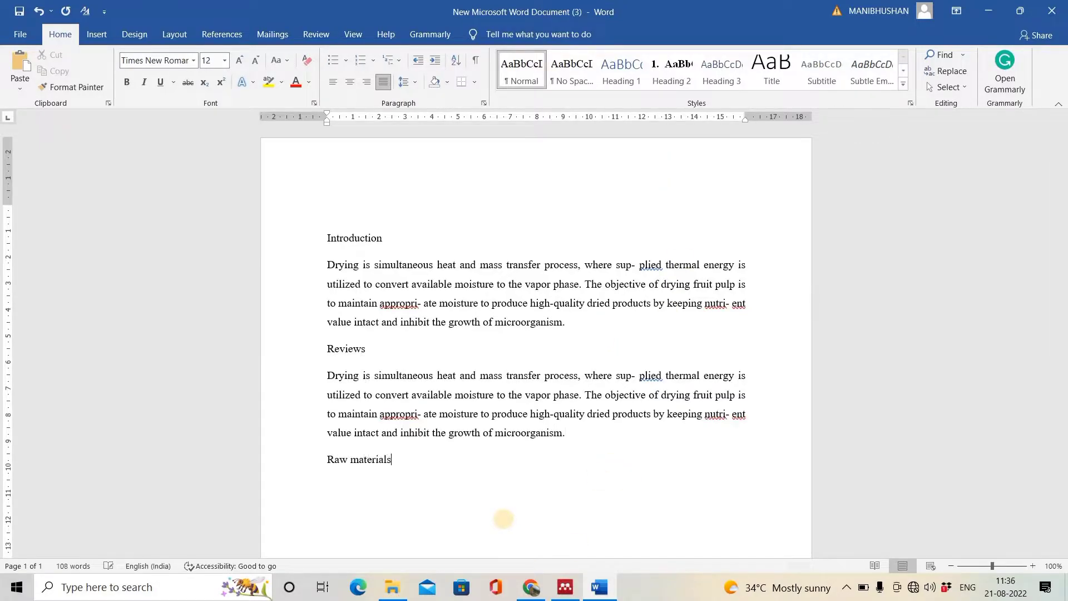
pyautogui.press('Return')
pyautogui.write('Drying is simultaneous heat and mass transfer process, where sup- plied thermal energy is utilized to convert available moisture to the vapor phase. The objective of drying fruit pulp is to maintain appropri- ate moisture to produce high-quality dried products by keeping nutri- ent value intact and inhibit the growth of microorganism.')
# Add the lines "Experimental setup", "Procedure" and "Resulte and discussion" at the end of the document
pyautogui.hotkey('alt', 'Tab')
pyautogui.hotkey('alt', 'Tab')
pyautogui.write('Experimnet')
pyautogui.press('BackSpace')
pyautogui.press('BackSpace')
pyautogui.press('BackSpace')
pyautogui.write('ental setup')
pyautogui.press('Return')
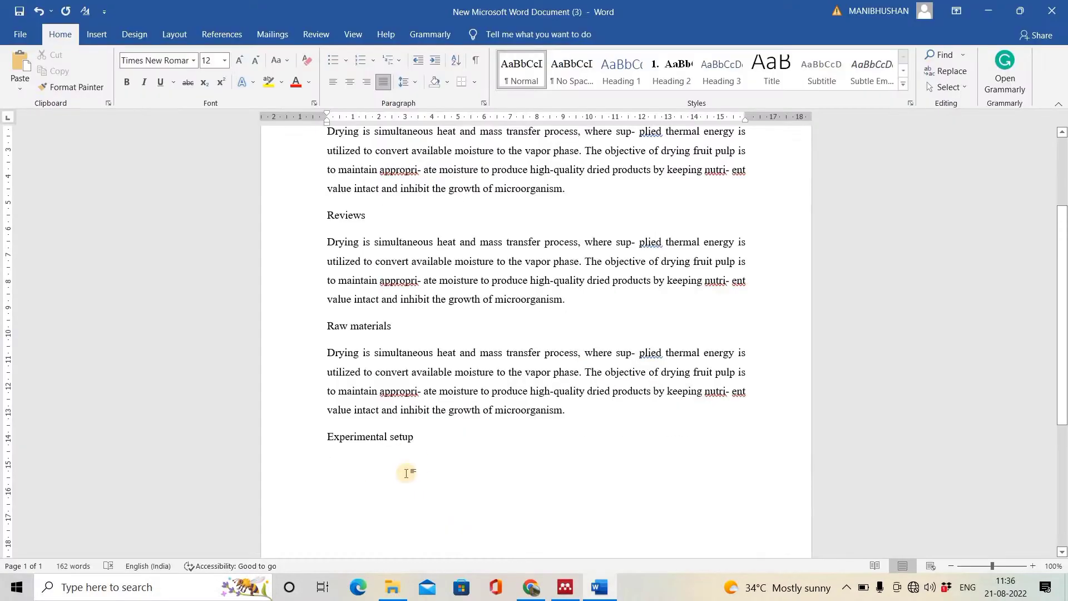
pyautogui.write('Procedure')
pyautogui.press('Return')
pyautogui.write('Resulte and discussion')
# Paste the drying paragraph beneath the "Experimental setup", "Procedure" and "Resulte and discussion" lines
pyautogui.click(463, 305)
pyautogui.press('Return')
pyautogui.hotkey('ctrl', 'v')
pyautogui.click(467, 414)
pyautogui.press('Return')
pyautogui.hotkey('ctrl', 'v')
# Modify the Heading 1 style to use Times New Roman, size 12
pyautogui.scroll(-3, 472, 431)
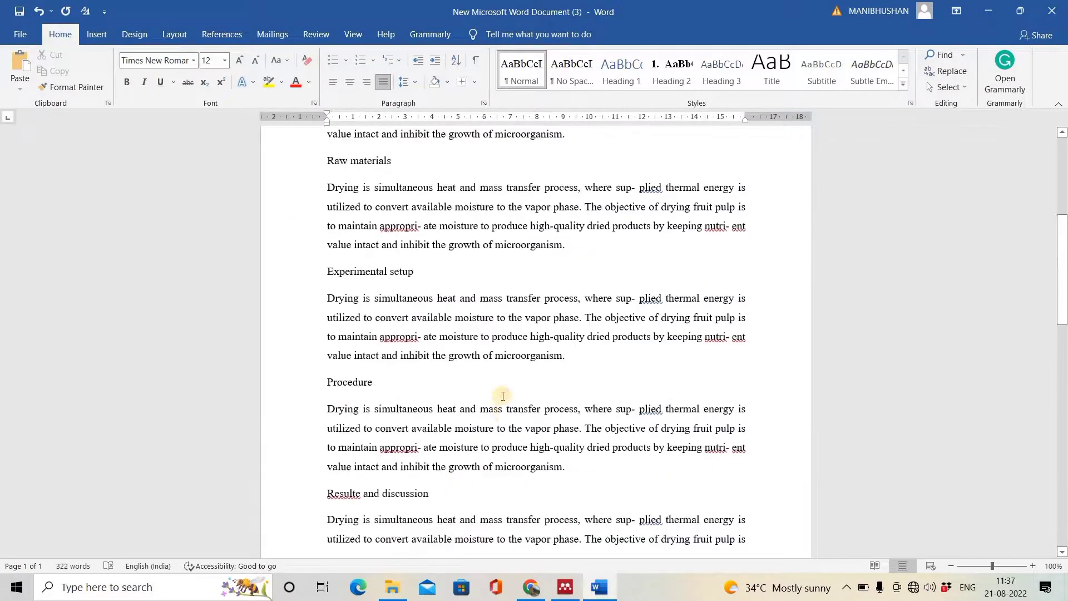
pyautogui.scroll(4, 503, 396)
pyautogui.scroll(2, 493, 278)
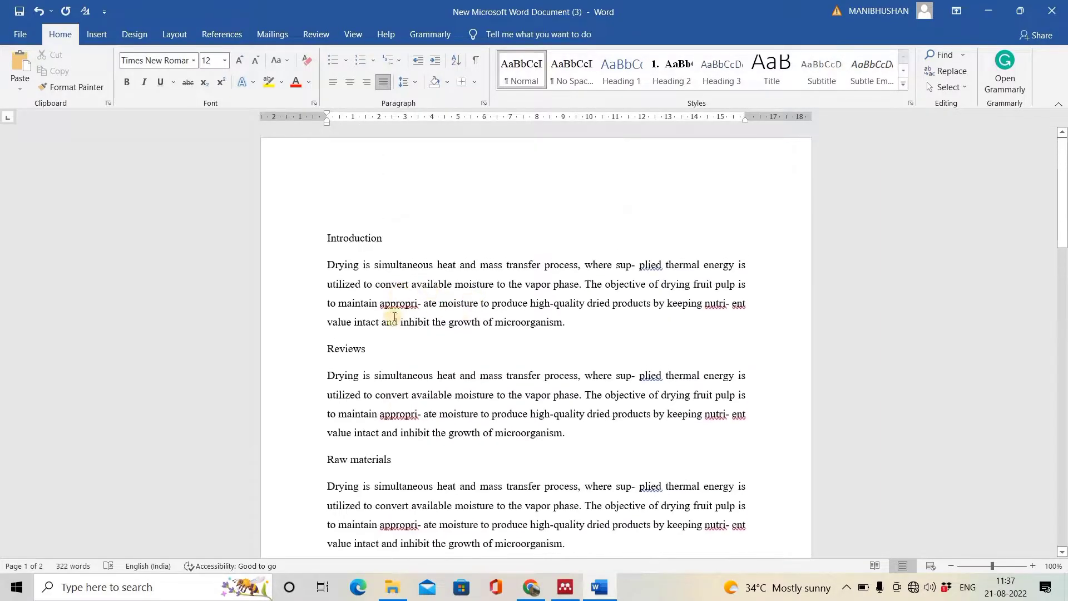
pyautogui.scroll(-6, 556, 434)
pyautogui.scroll(6, 524, 417)
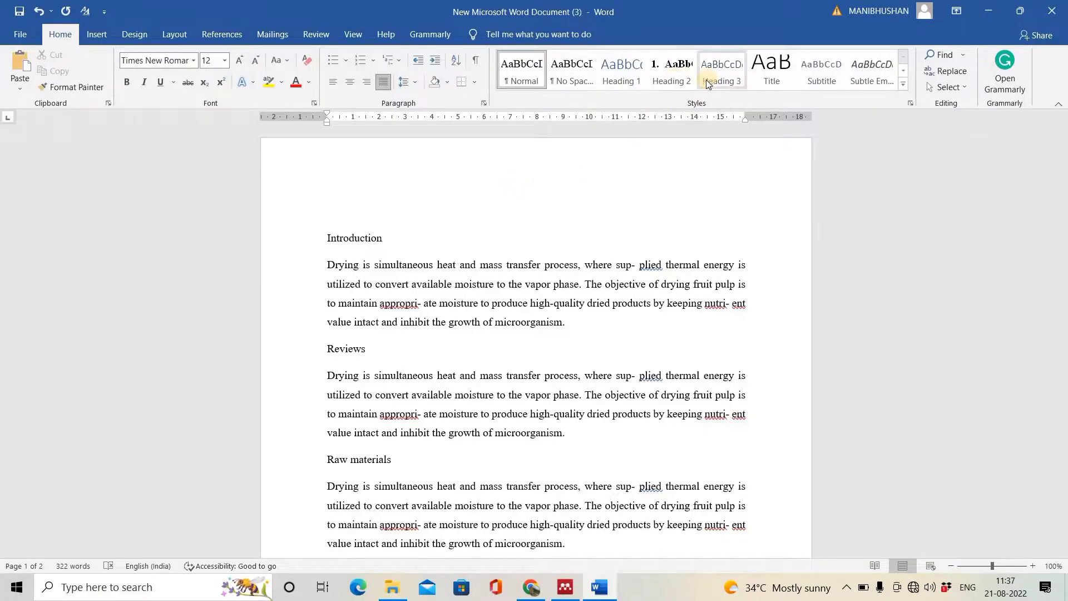
pyautogui.rightClick(622, 73)
pyautogui.click(648, 95)
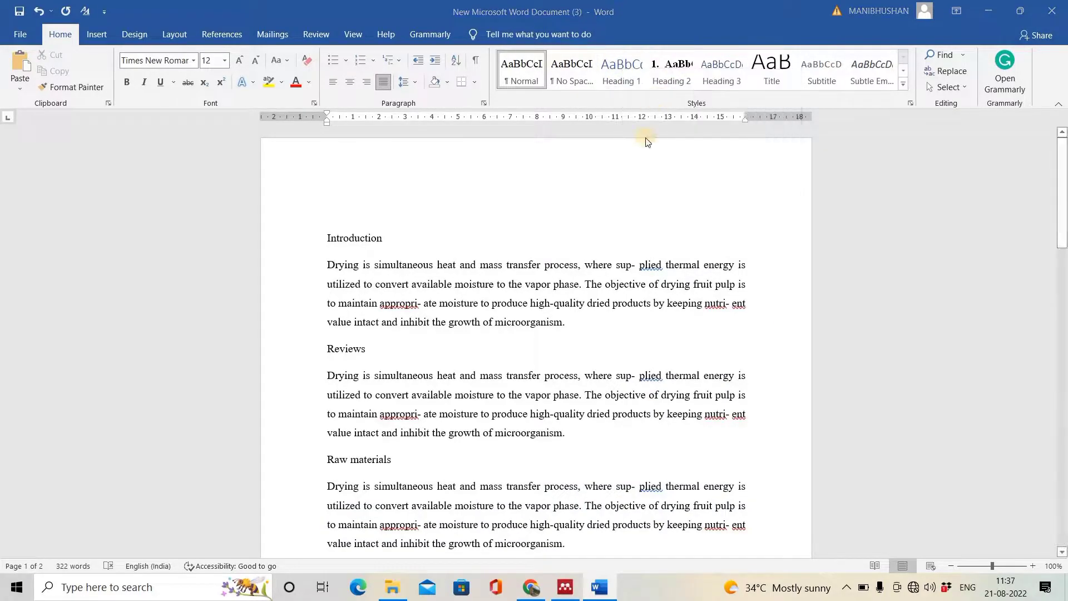
pyautogui.click(493, 248)
pyautogui.write('T')
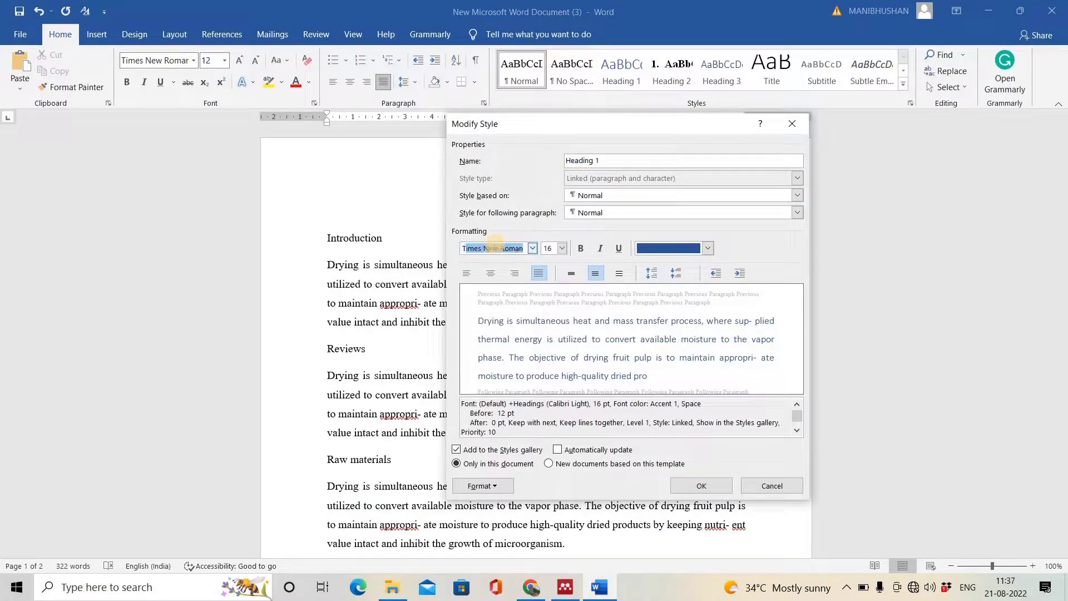
pyautogui.write('ie')
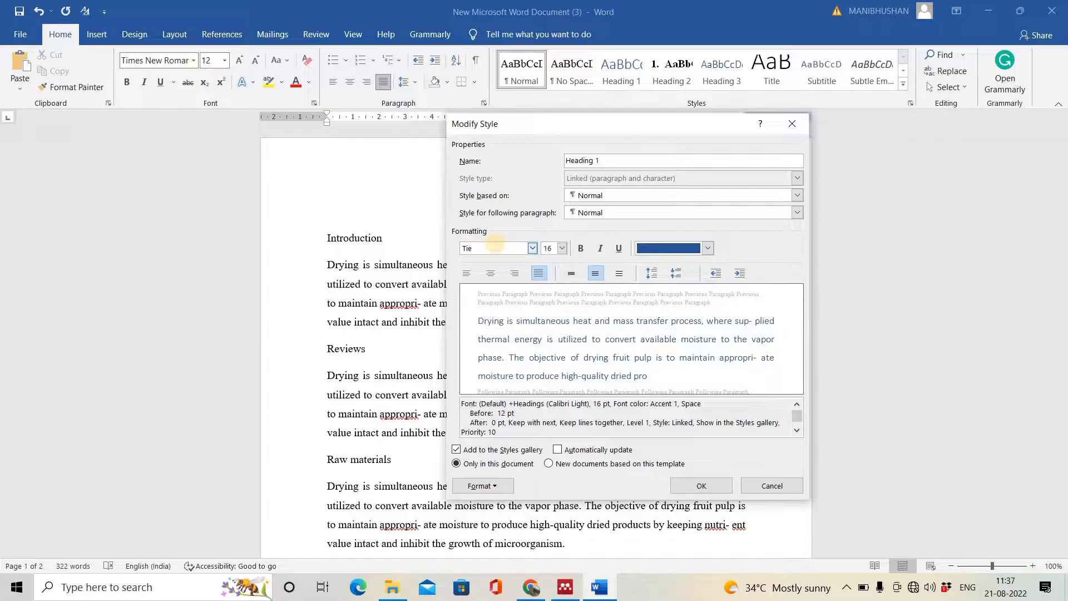
pyautogui.write('T')
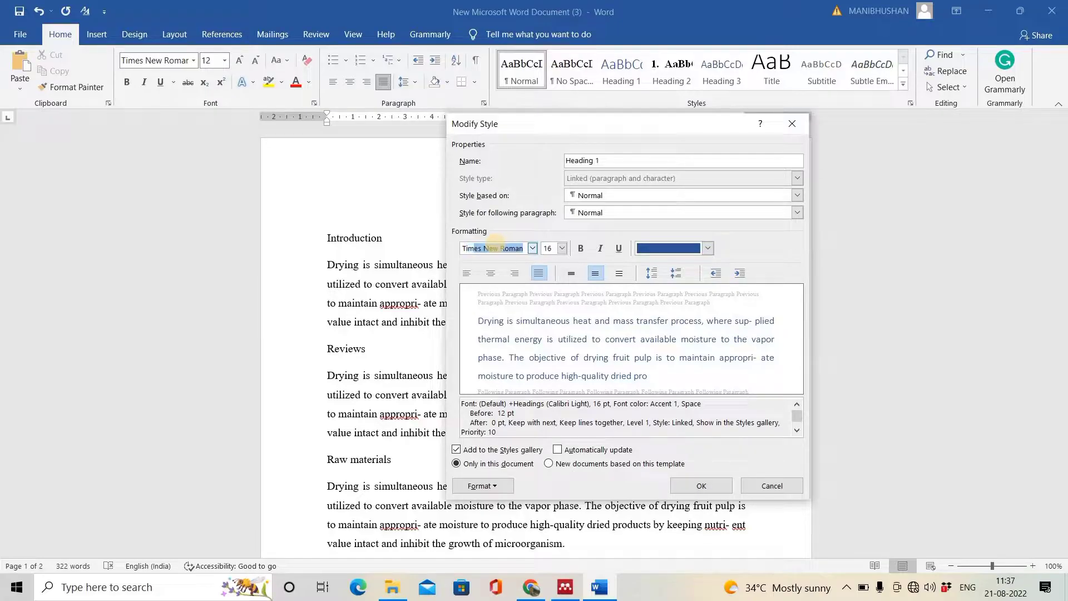
pyautogui.press('Return')
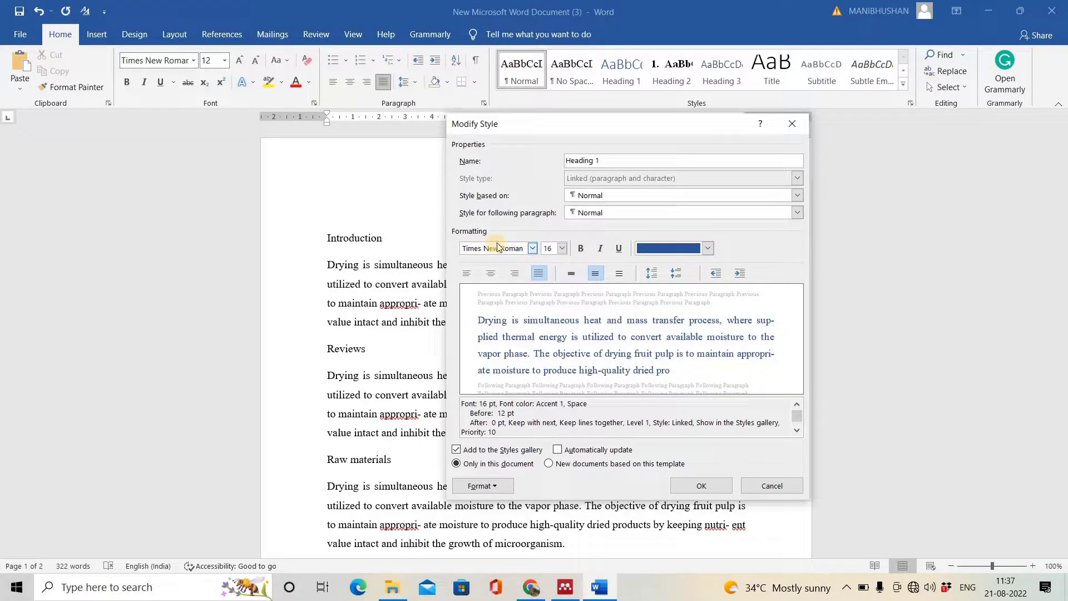
pyautogui.click(562, 248)
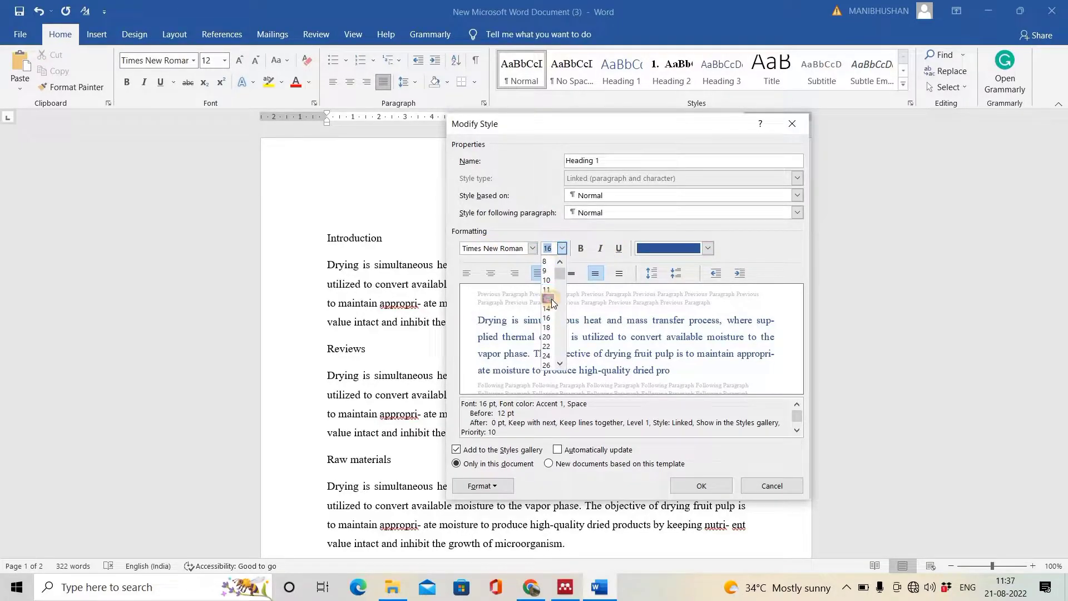
pyautogui.click(549, 301)
# Set the Heading 1 style to Automatic font colour, justified alignment and bold, for this document only
pyautogui.click(708, 245)
pyautogui.click(646, 265)
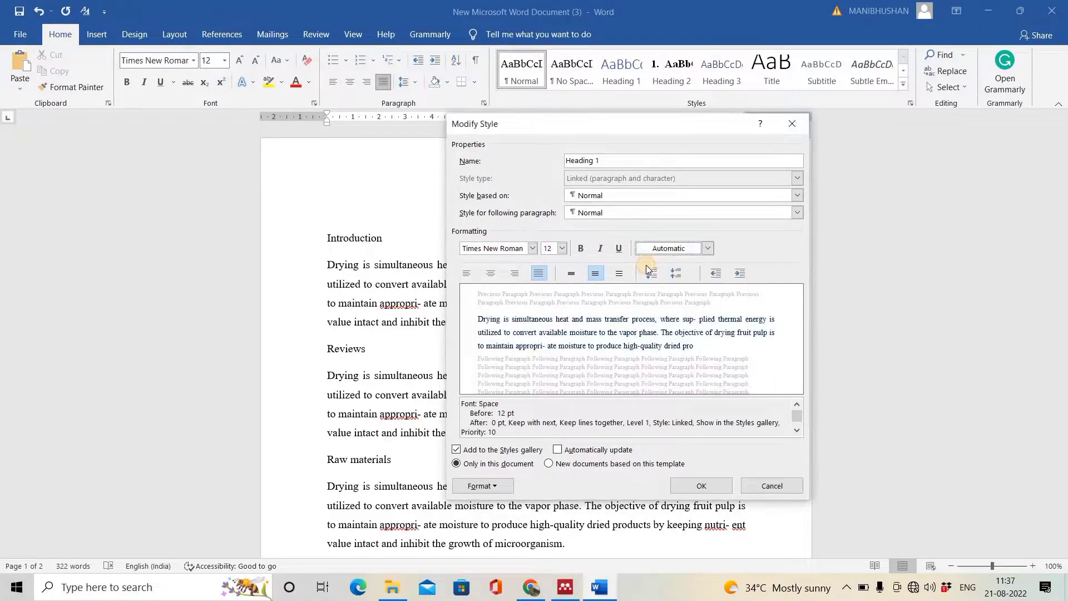
pyautogui.click(544, 272)
pyautogui.click(537, 273)
pyautogui.click(581, 249)
pyautogui.click(456, 463)
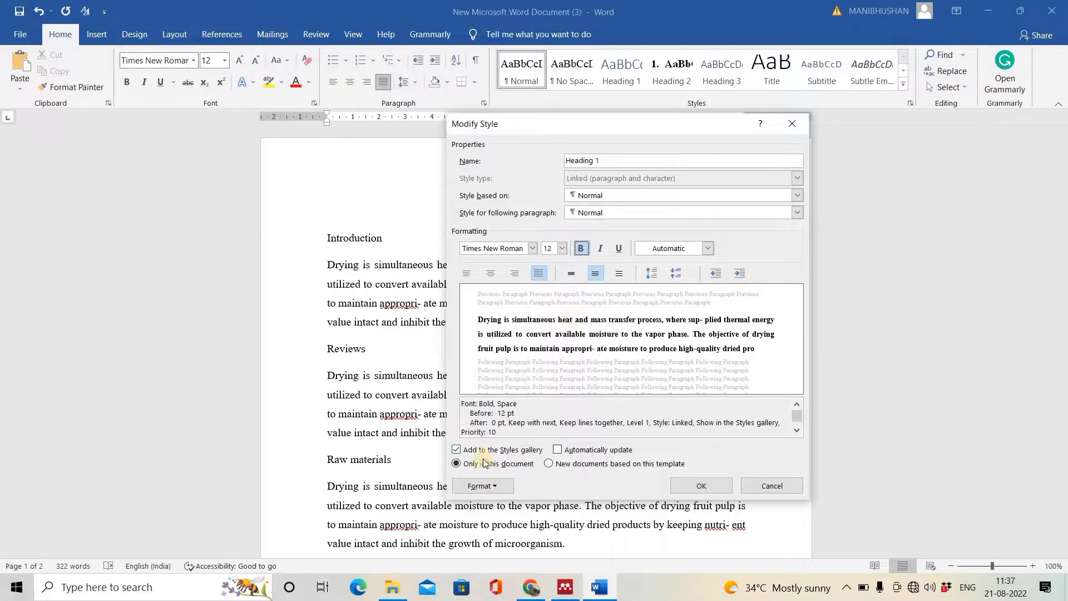
# Review the Heading 1 style's paragraph spacing settings and apply the modified style
pyautogui.click(496, 487)
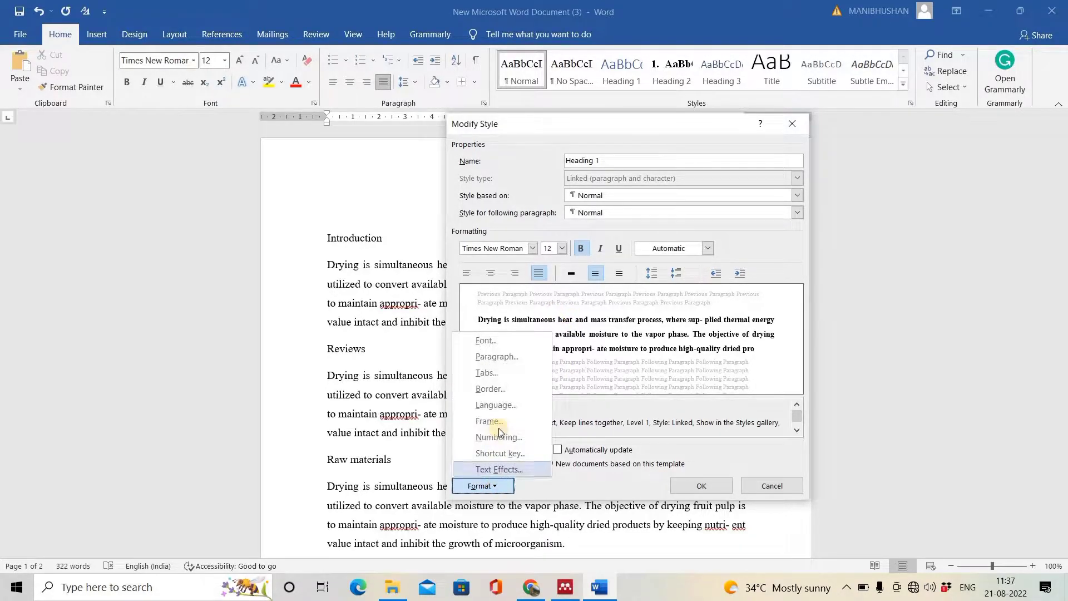
pyautogui.click(502, 358)
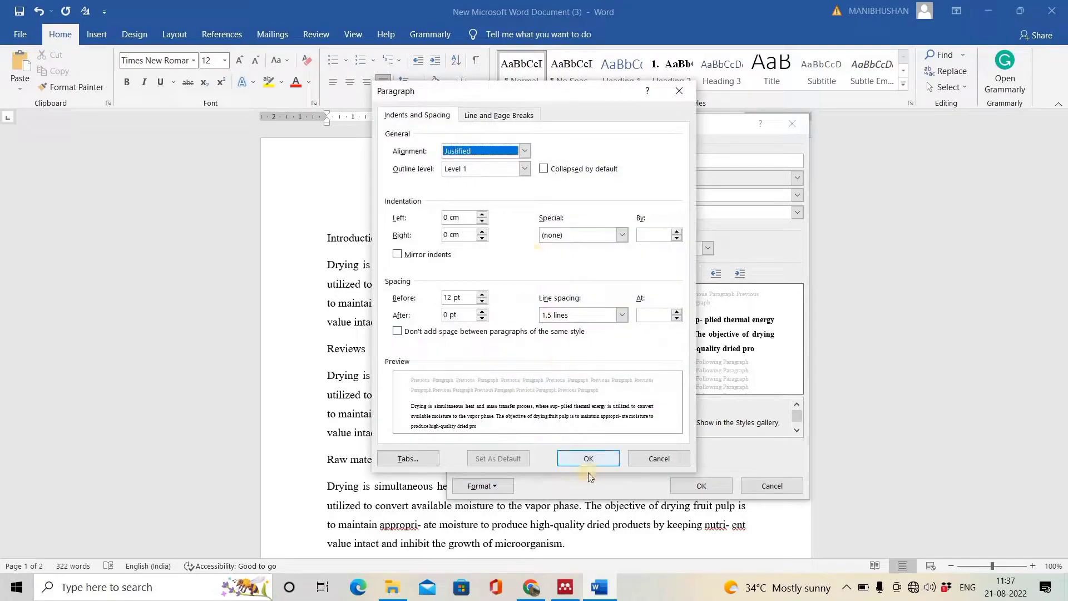
pyautogui.click(588, 458)
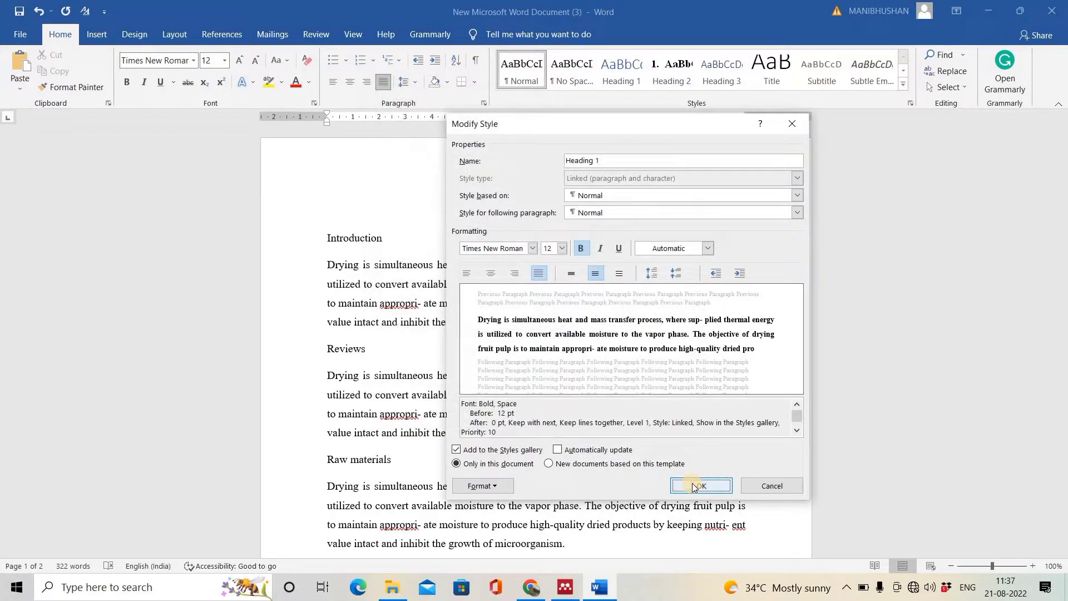
pyautogui.click(696, 485)
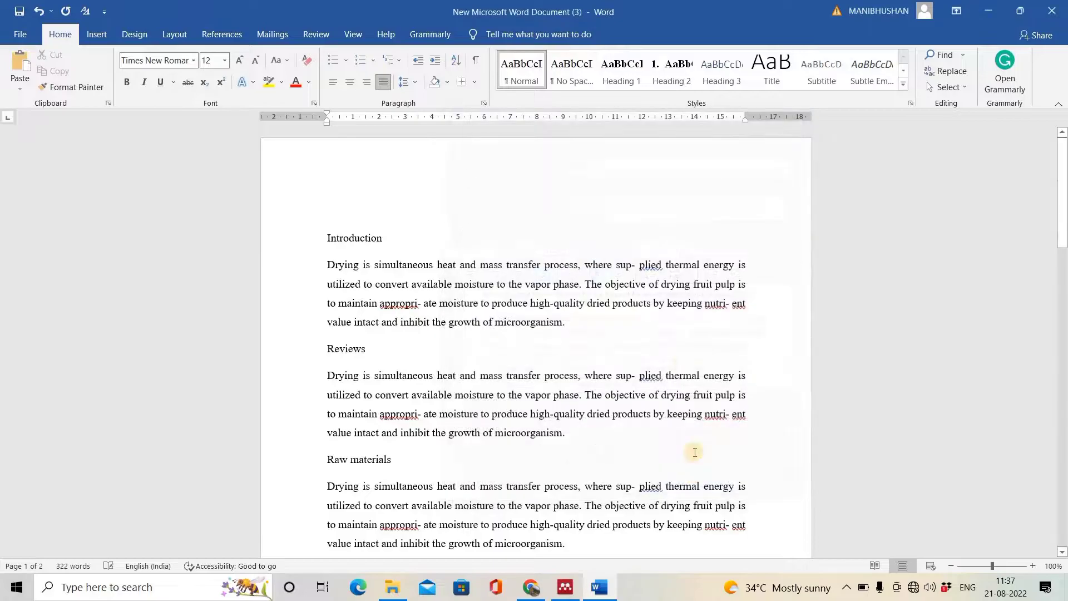
# Set the Heading 2 style's font colour to Automatic and apply the modified style
pyautogui.rightClick(673, 72)
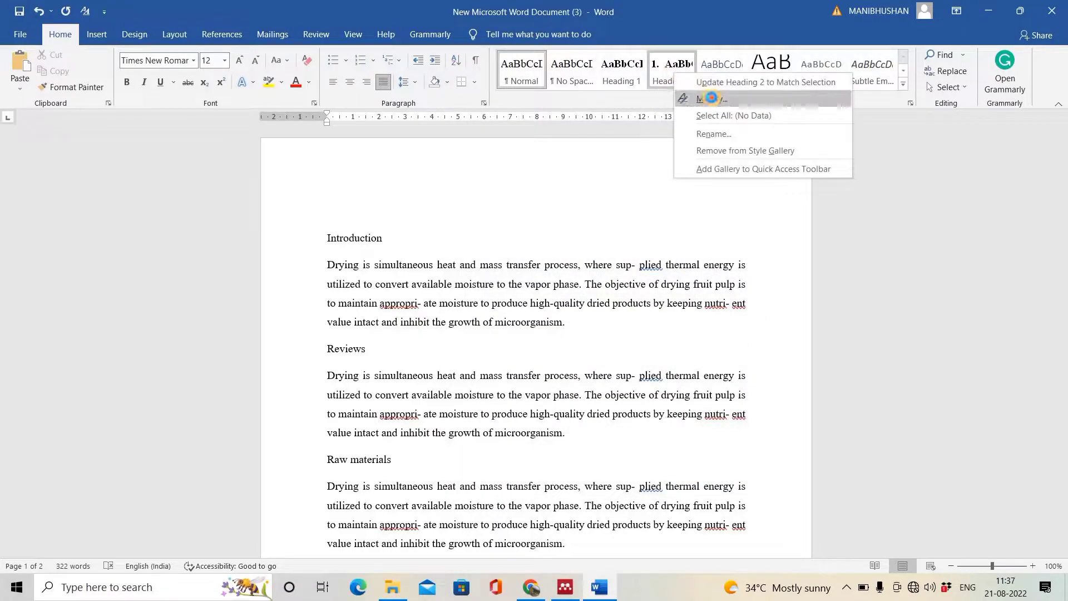
pyautogui.click(710, 98)
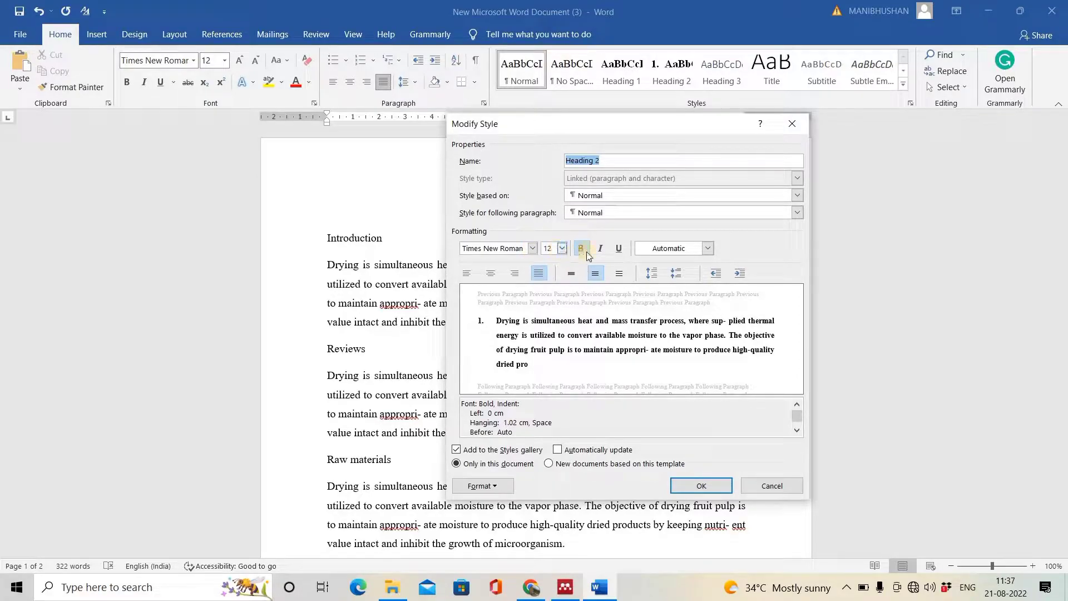
pyautogui.click(707, 248)
pyautogui.click(654, 276)
pyautogui.click(700, 486)
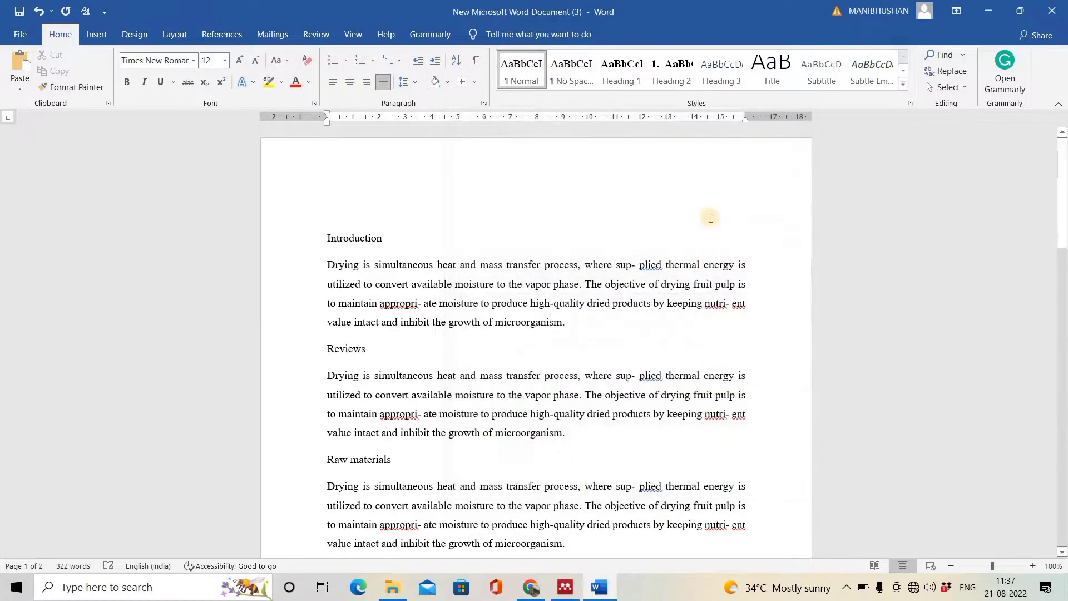
# Modify the Heading 3 style to use Times New Roman with Automatic font colour and apply the changes
pyautogui.scroll(-8, 716, 61)
pyautogui.rightClick(716, 62)
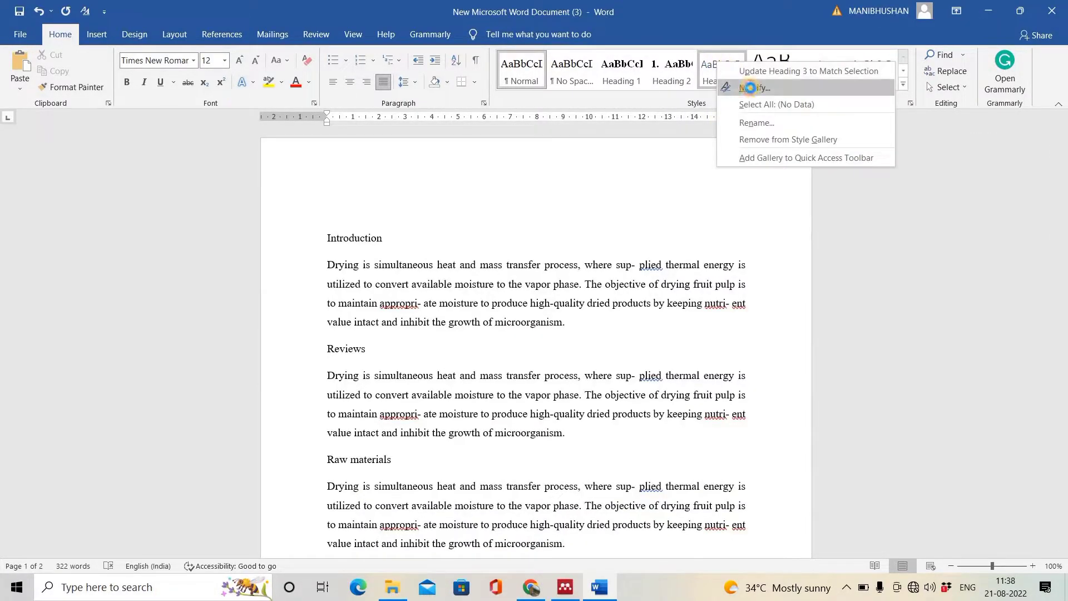
pyautogui.click(748, 96)
pyautogui.click(519, 246)
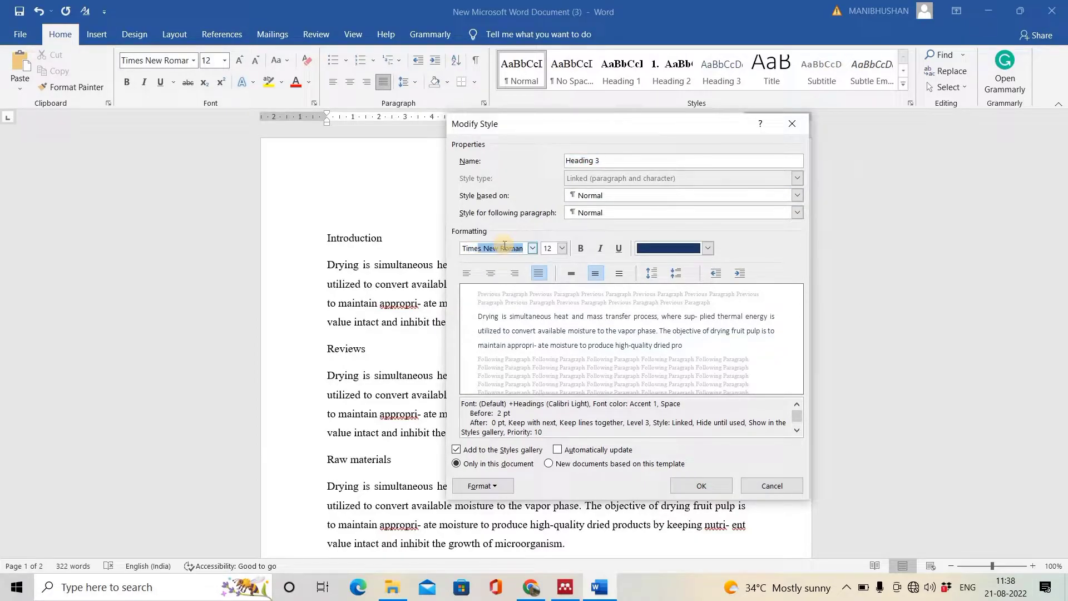
pyautogui.press('Return')
pyautogui.click(562, 248)
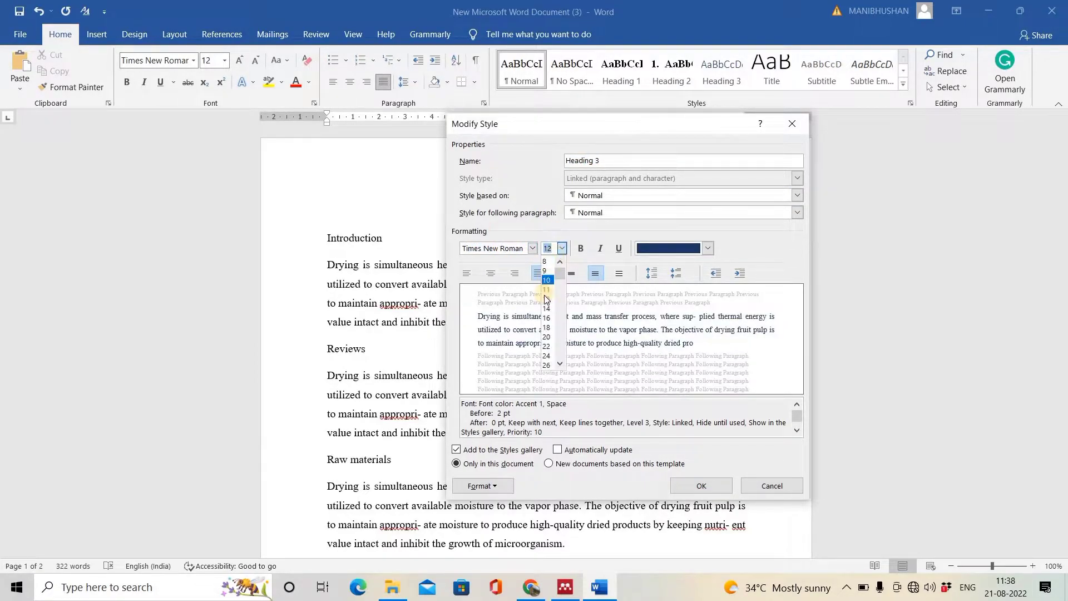
pyautogui.click(576, 292)
pyautogui.click(692, 252)
pyautogui.click(666, 264)
pyautogui.click(707, 481)
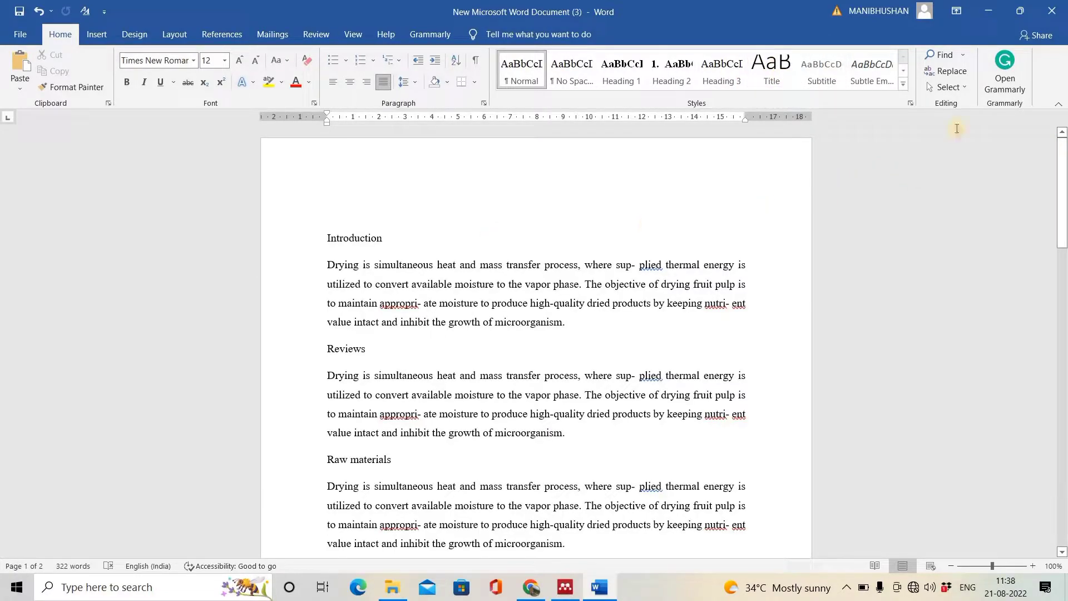
# Apply the Heading 1 style to the Introduction title and set that style's font size to 14
pyautogui.click(371, 239)
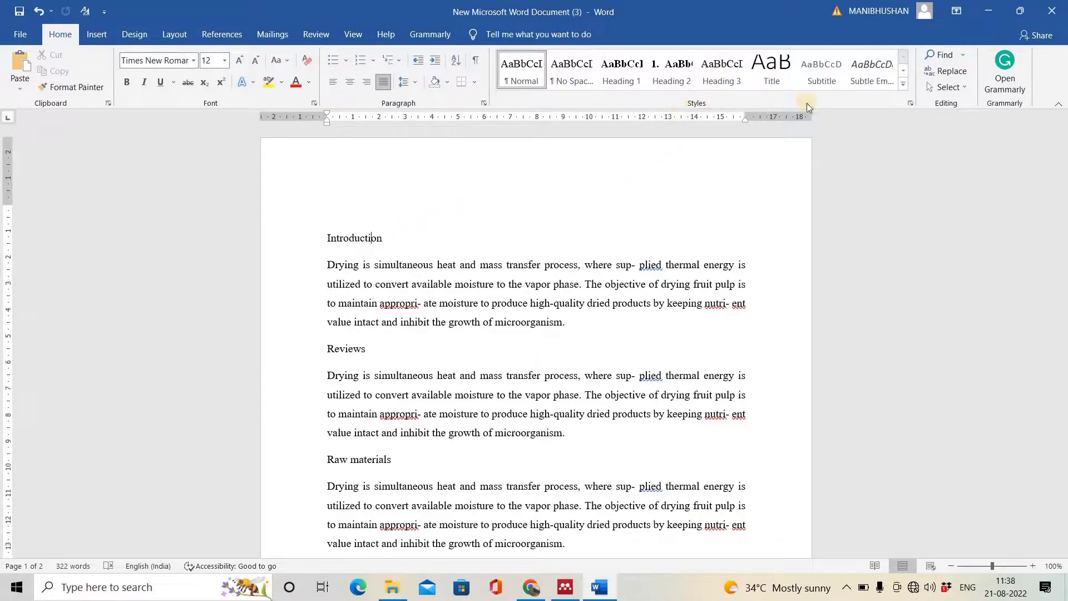
pyautogui.click(622, 70)
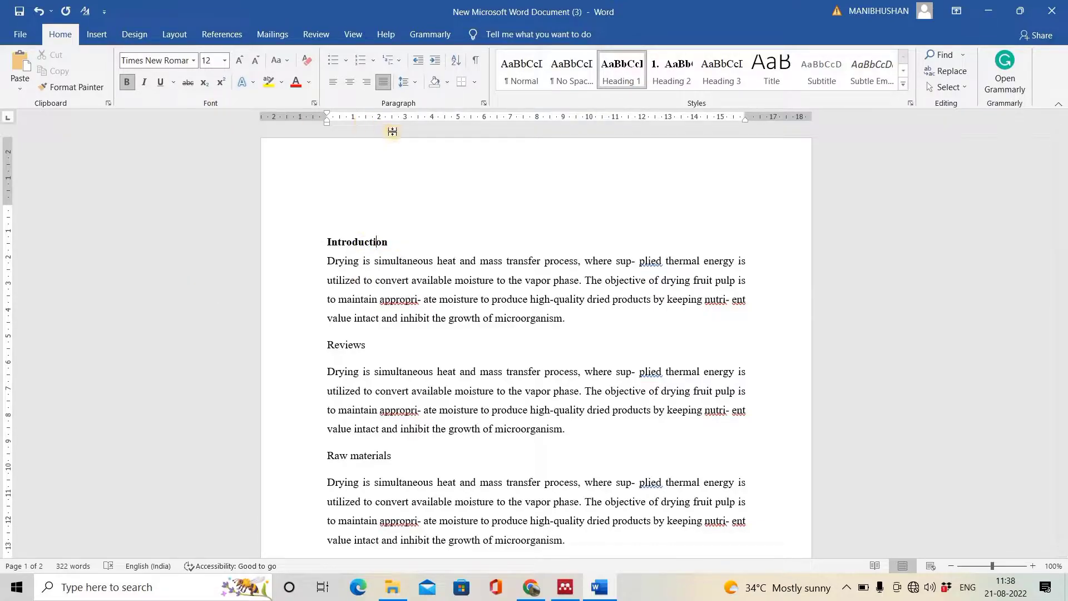
pyautogui.rightClick(622, 70)
pyautogui.click(620, 98)
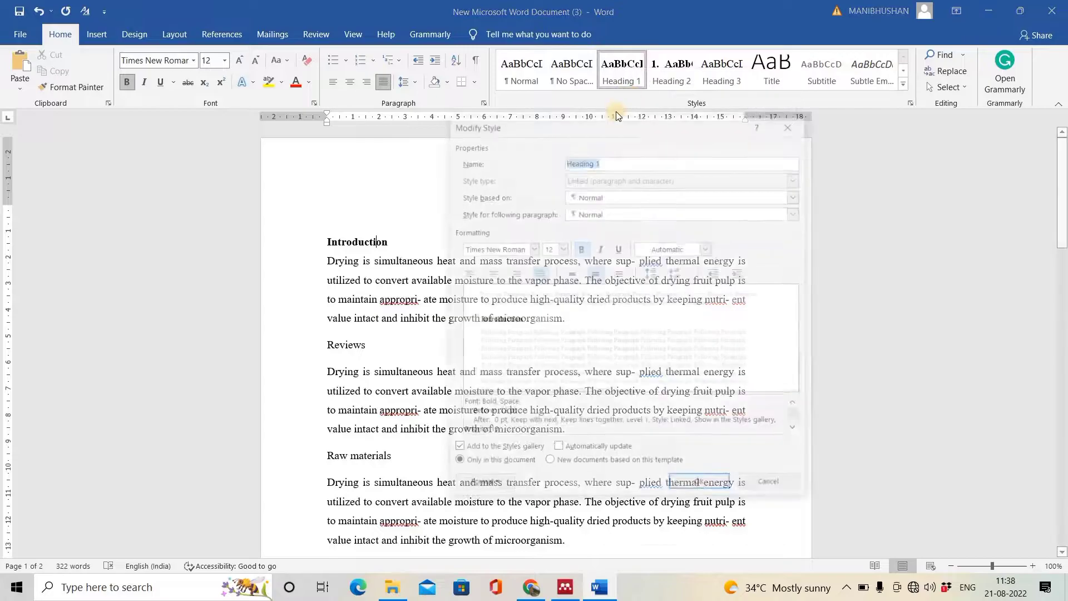
pyautogui.click(562, 248)
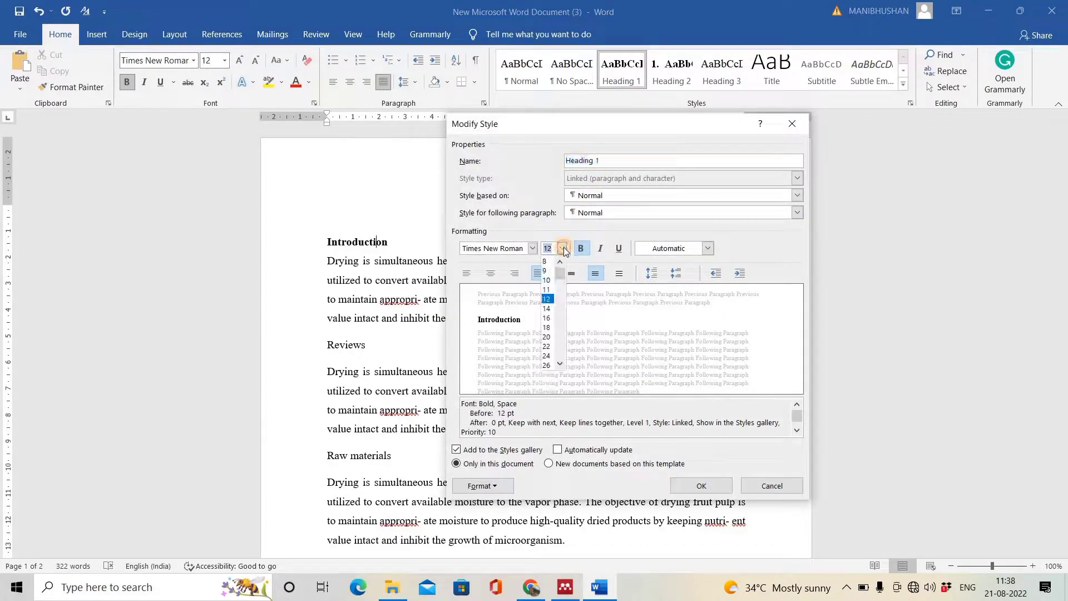
pyautogui.click(548, 309)
pyautogui.click(701, 485)
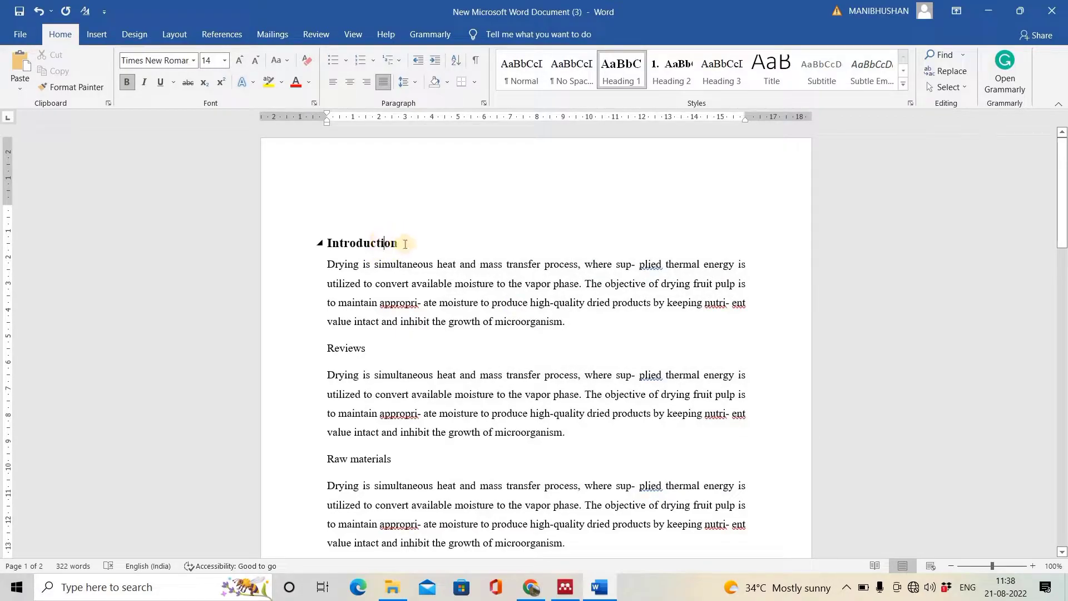
# Apply the Heading 1 style to the Reviews and Raw materials titles
pyautogui.click(359, 350)
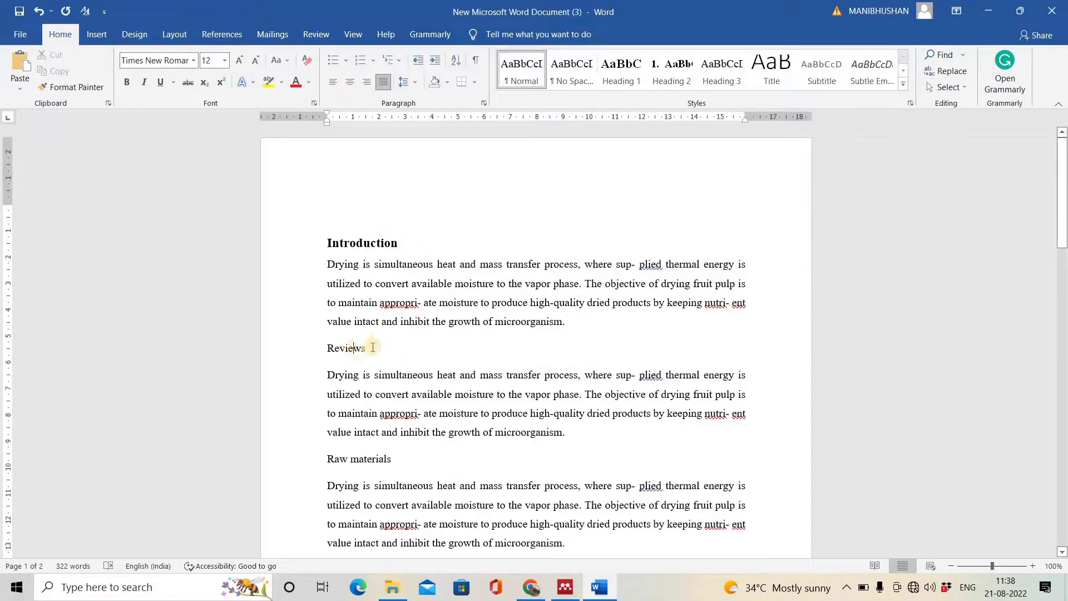
pyautogui.click(619, 79)
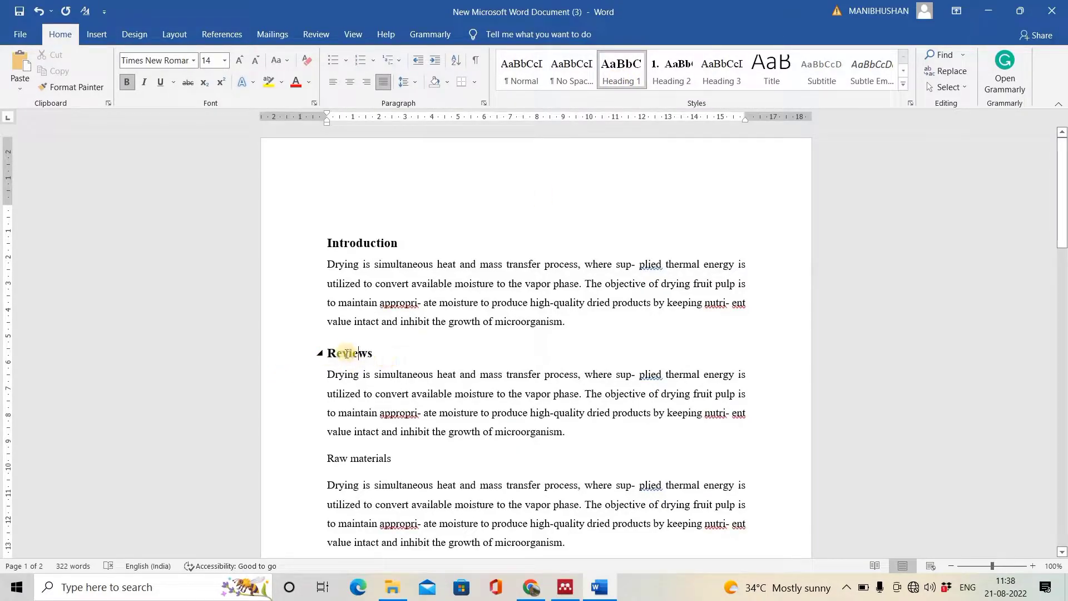
pyautogui.scroll(-1, 389, 353)
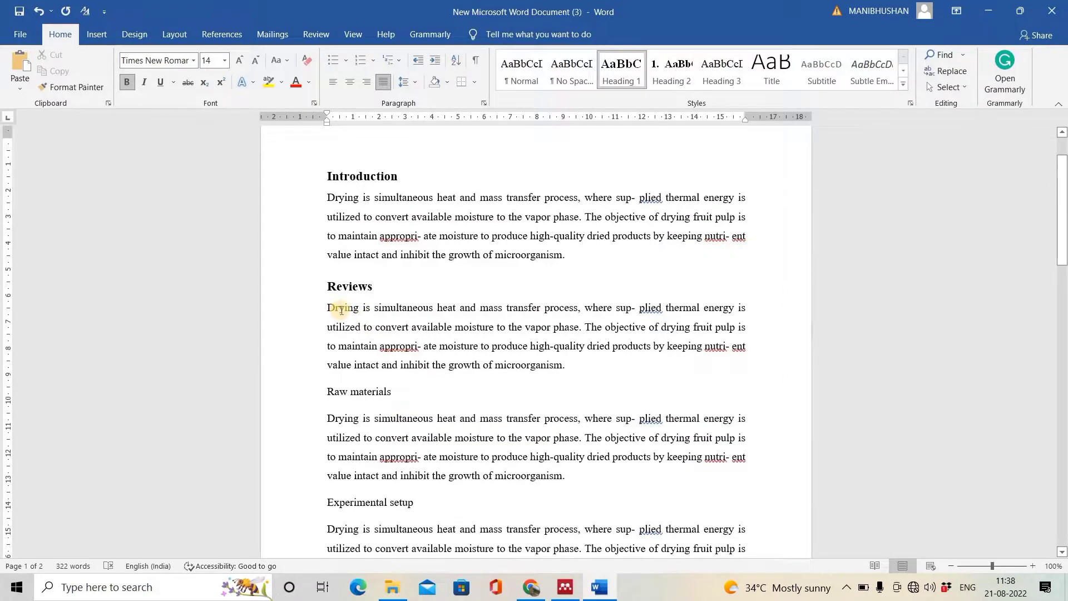
pyautogui.click(371, 391)
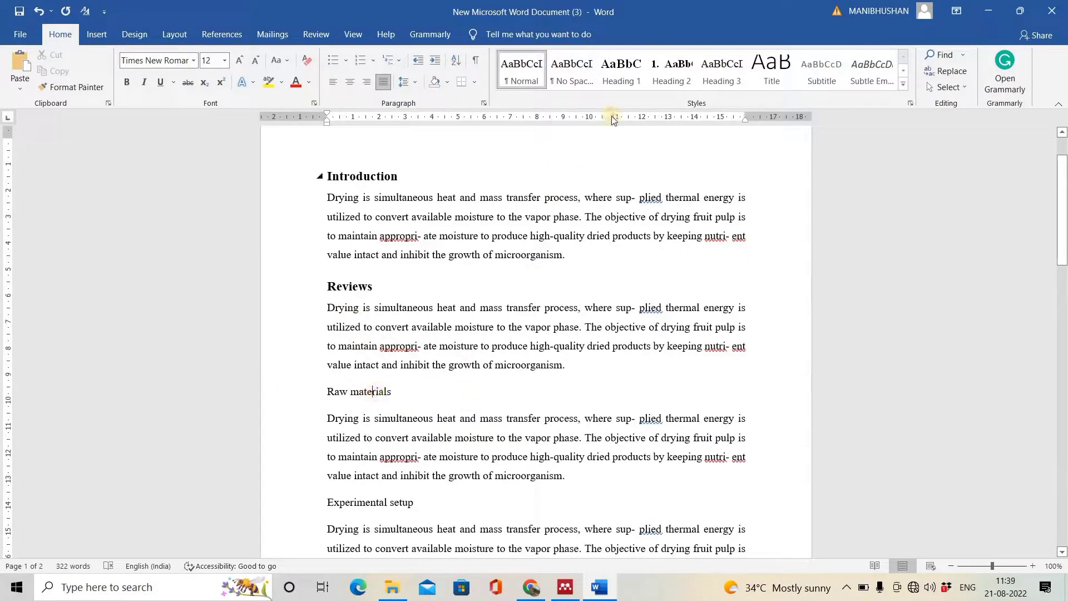
pyautogui.click(632, 69)
# Apply the Heading 2 style to the Experimental setup title and remove its numbering
pyautogui.scroll(-2, 443, 379)
pyautogui.click(379, 368)
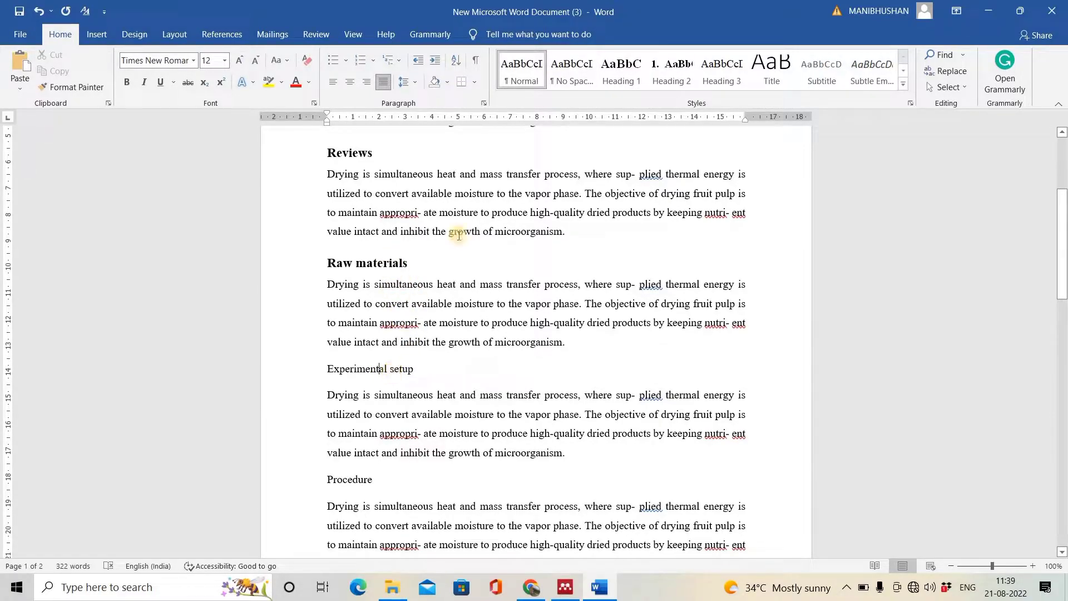
pyautogui.click(679, 73)
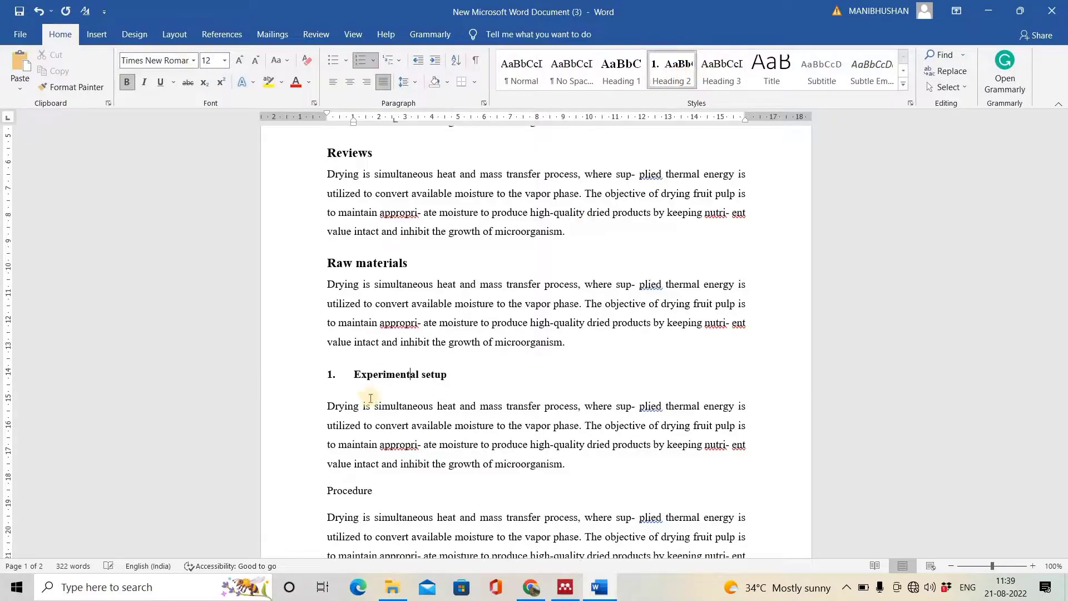
pyautogui.click(362, 62)
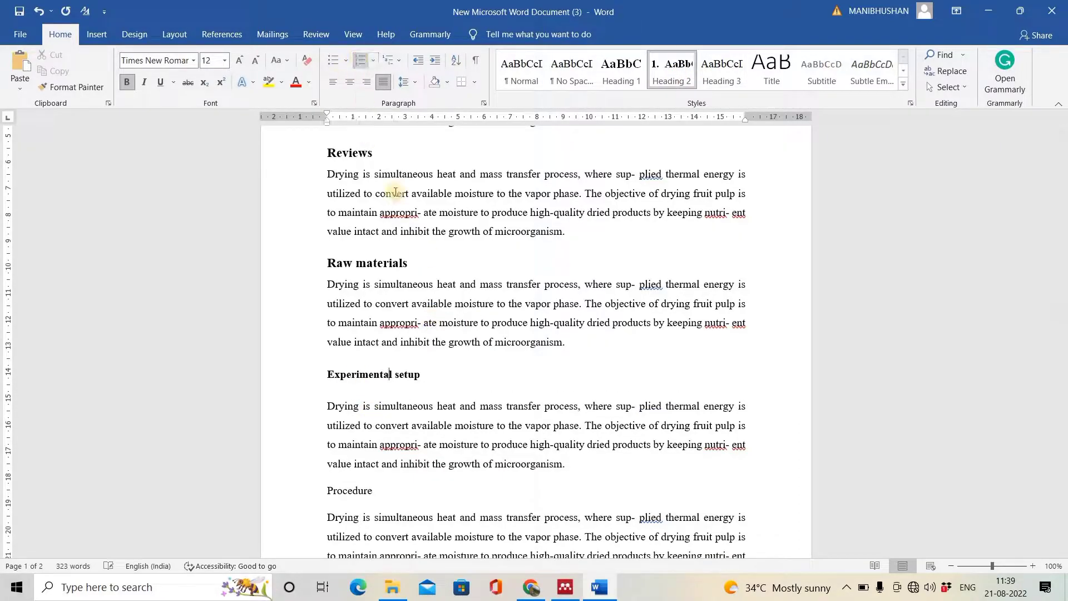
# Apply the Heading 2 style to the Procedure title and remove its numbering
pyautogui.scroll(-2, 378, 506)
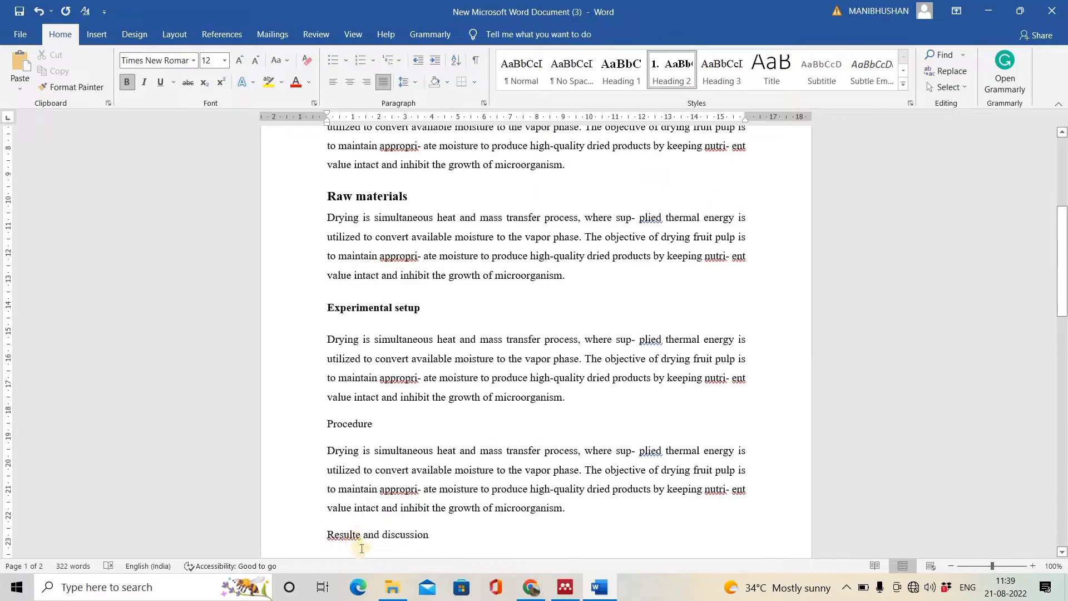
pyautogui.click(358, 424)
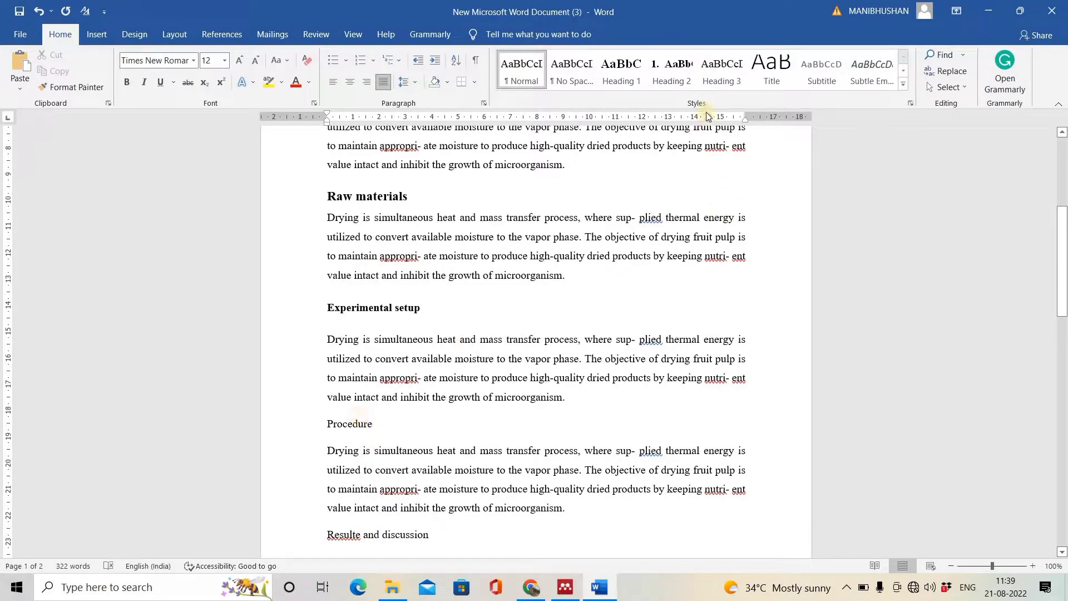
pyautogui.click(672, 71)
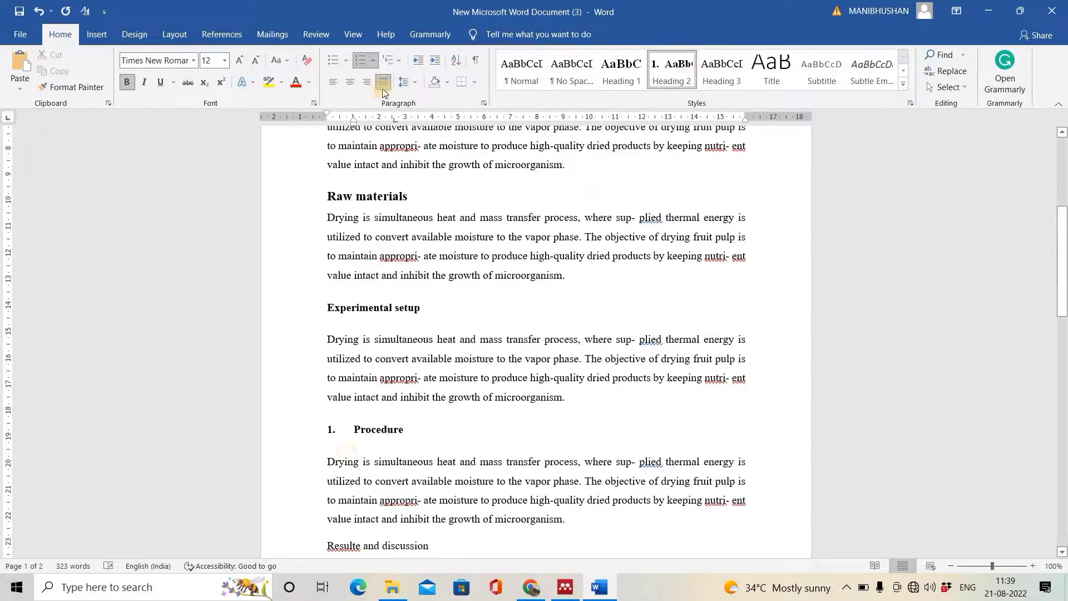
pyautogui.click(361, 60)
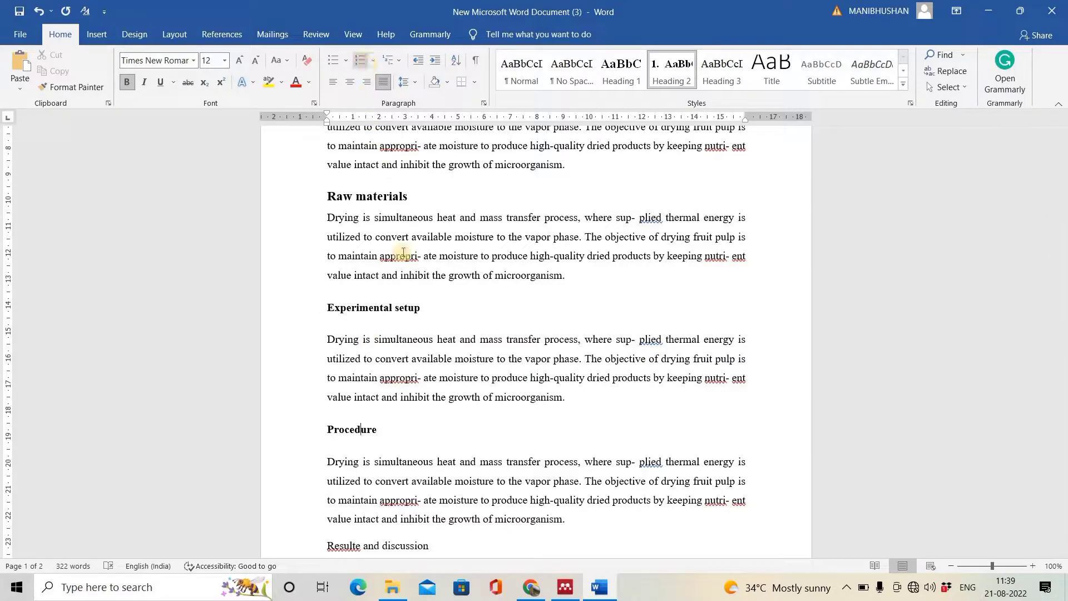
# Apply the Heading 1 style to the "Resulte and discussion" title
pyautogui.scroll(-3, 391, 448)
pyautogui.click(402, 447)
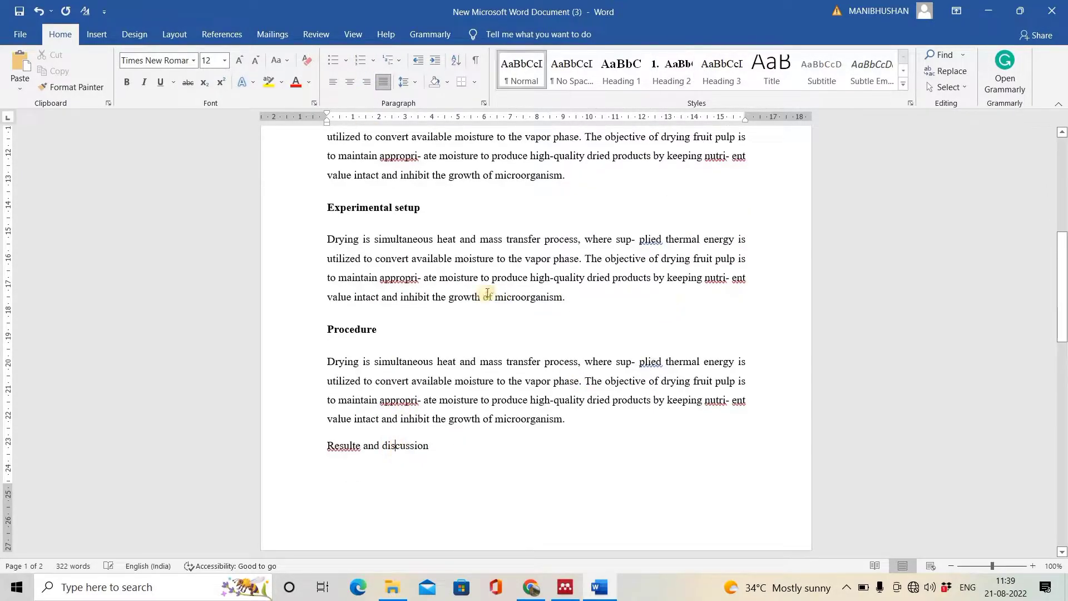
pyautogui.click(622, 70)
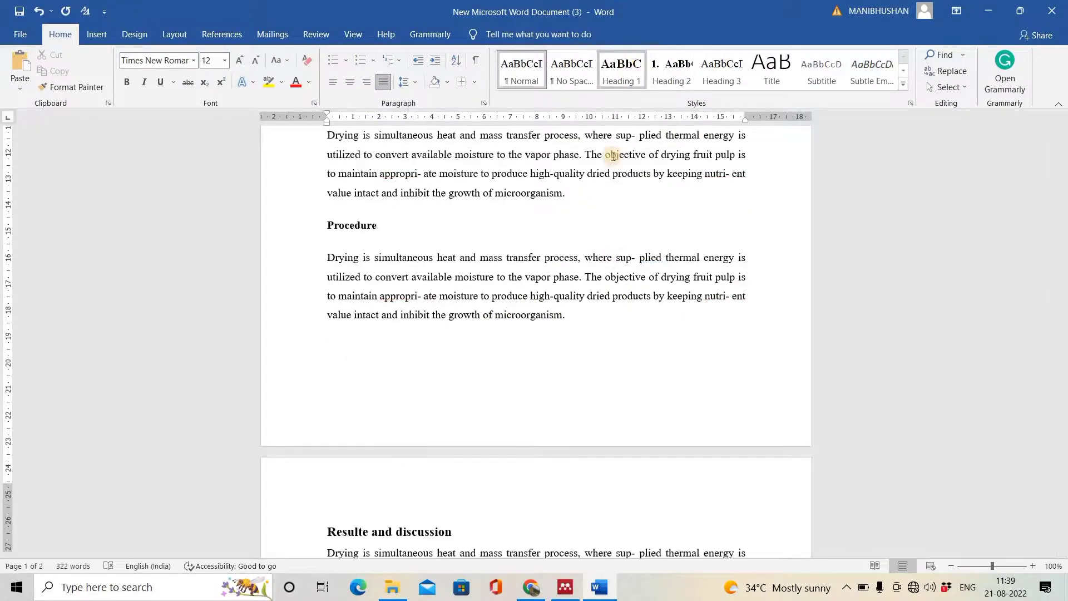
# Number the headings with the multilevel list linked to heading styles (1 Heading 1, 1.1 Heading 2, 1.1.1 Heading 3)
pyautogui.scroll(-6, 519, 398)
pyautogui.scroll(12, 462, 334)
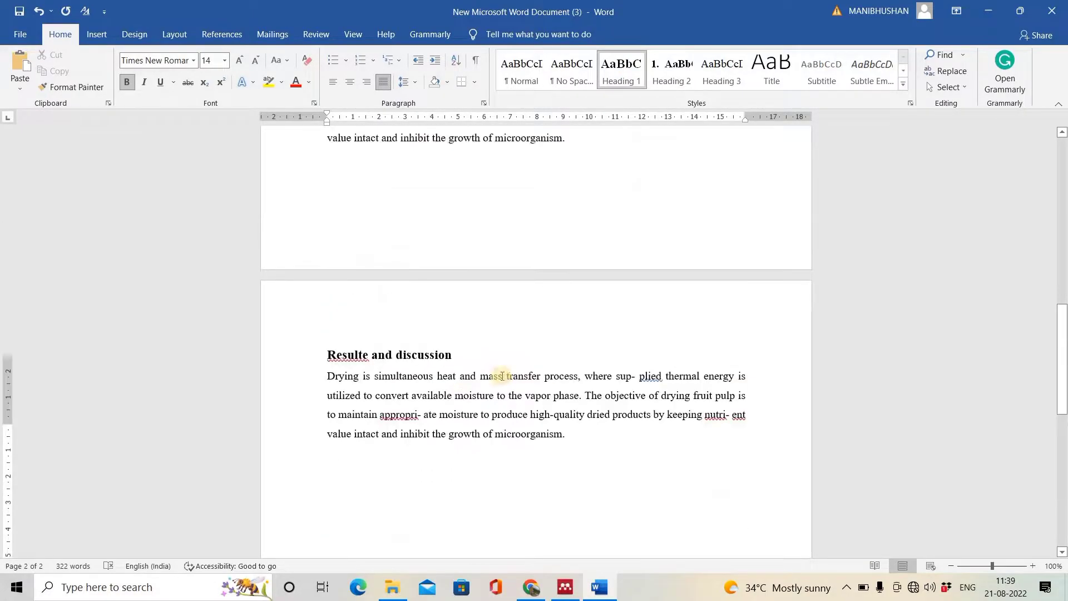
pyautogui.scroll(10, 498, 336)
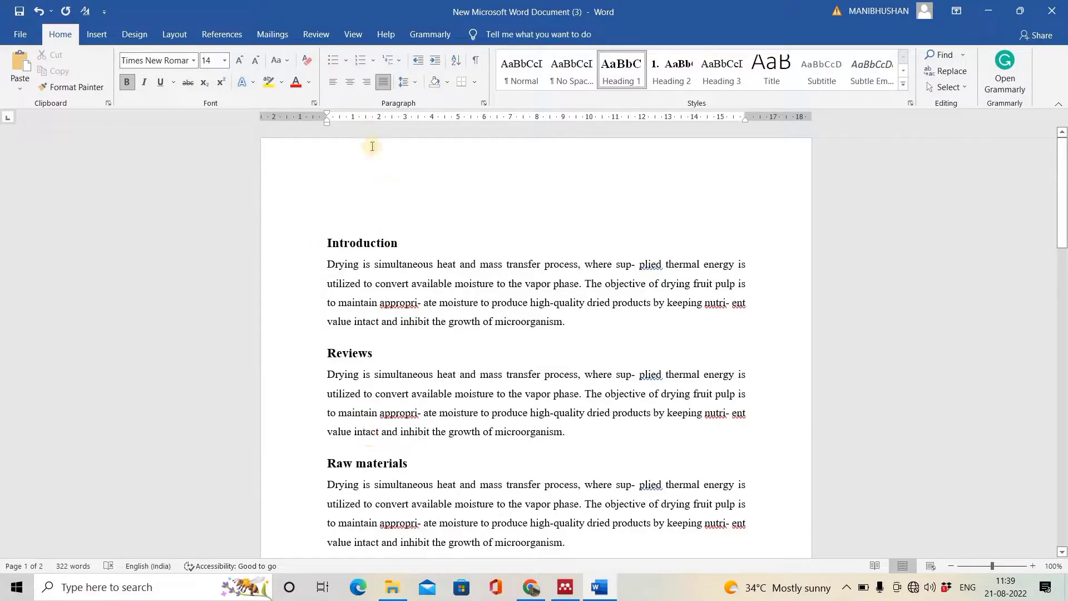
pyautogui.click(401, 59)
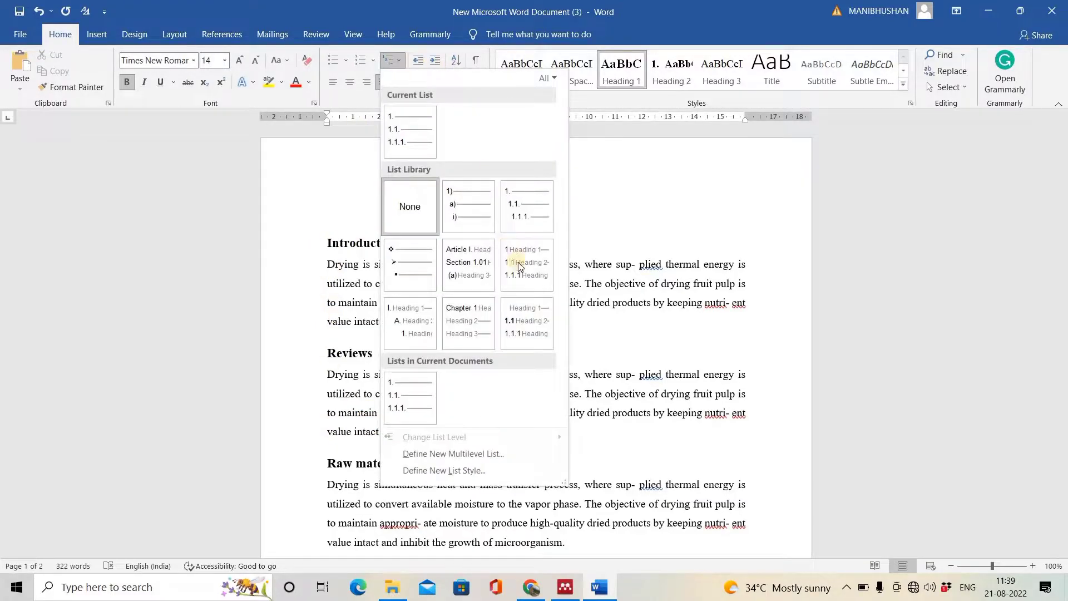
pyautogui.moveTo(520, 245)
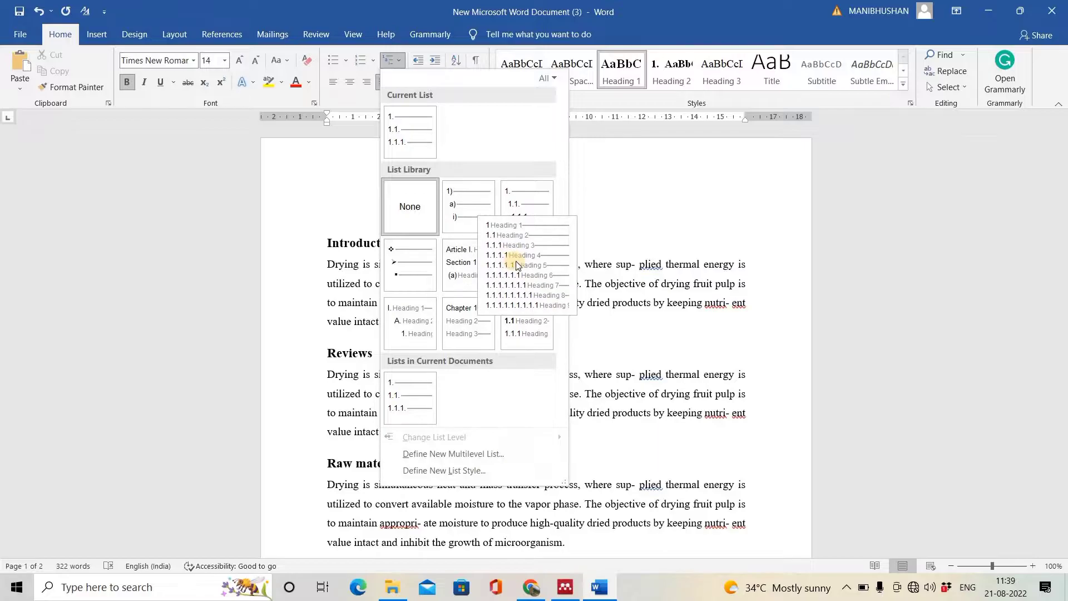
pyautogui.click(517, 266)
# Reapply the Heading 2 style to the Experimental setup and Procedure titles so they take the multilevel numbering
pyautogui.scroll(-3, 475, 326)
pyautogui.scroll(3, 476, 326)
pyautogui.scroll(-3, 476, 326)
pyautogui.click(380, 407)
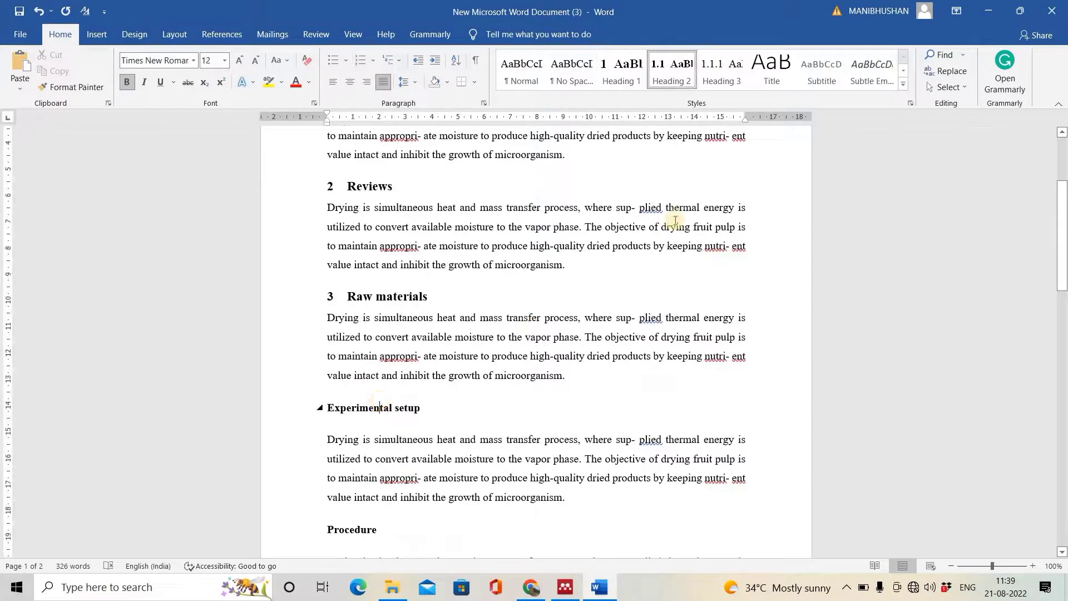
pyautogui.click(678, 71)
pyautogui.scroll(-1, 409, 464)
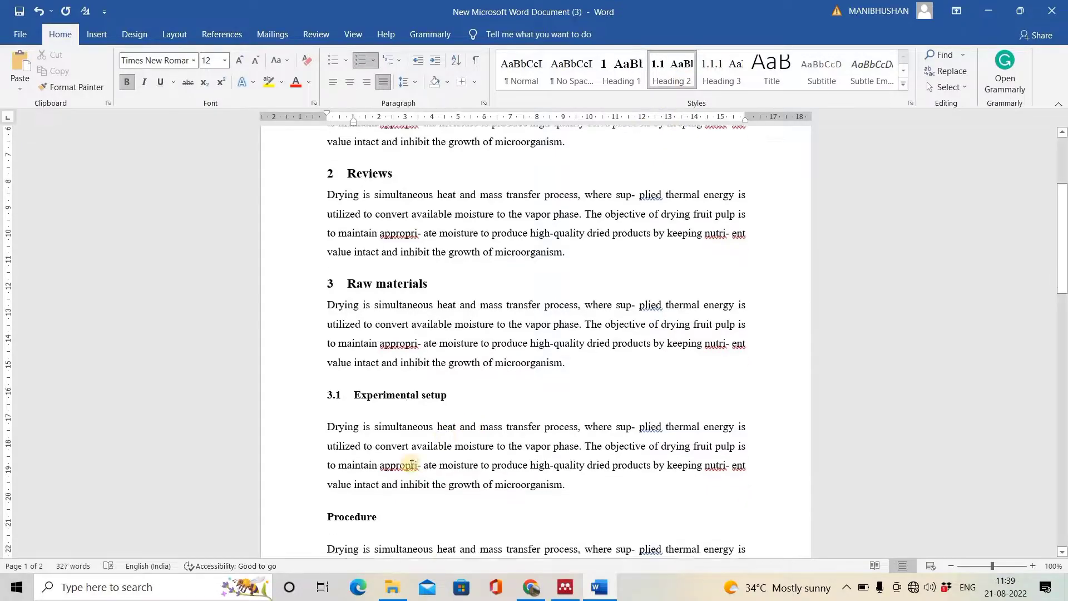
pyautogui.scroll(-1, 409, 465)
pyautogui.click(344, 463)
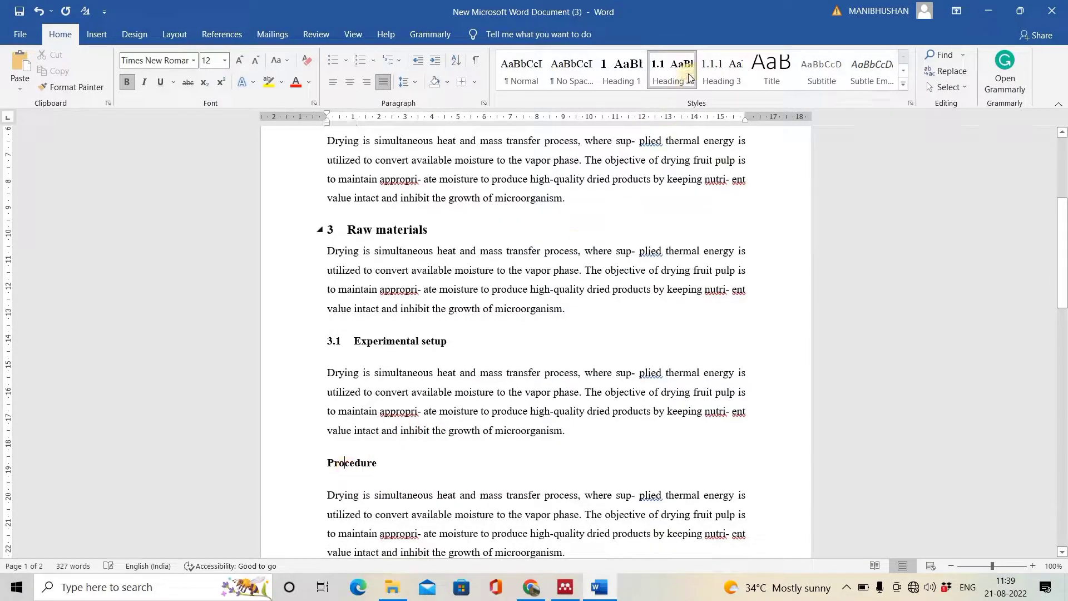
pyautogui.click(689, 78)
# Review the heading numbering from Introduction through the subsections under Raw materials
pyautogui.scroll(-5, 536, 297)
pyautogui.scroll(10, 540, 301)
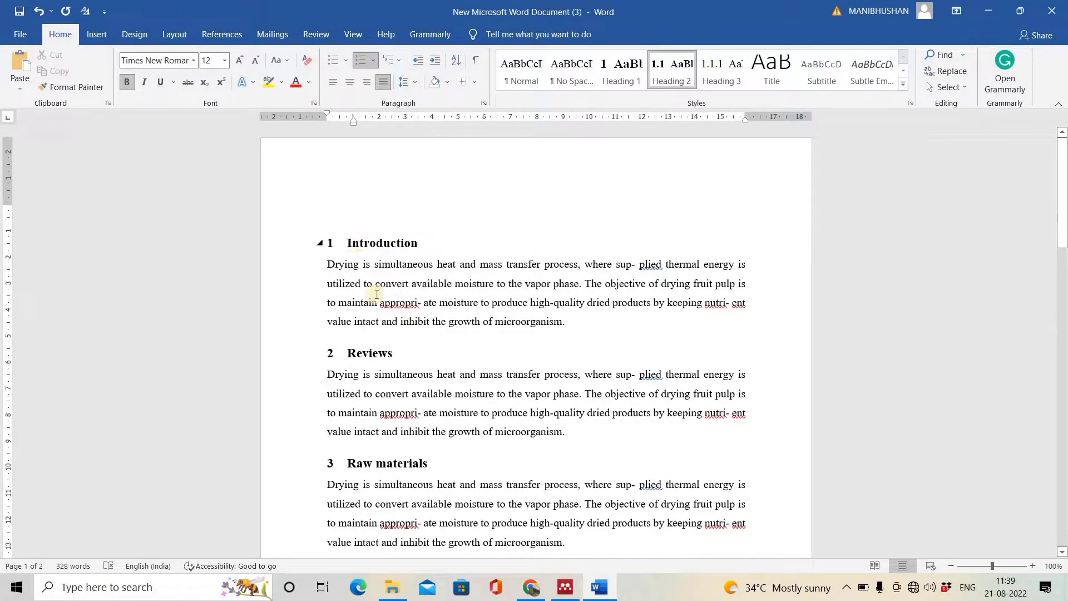
pyautogui.scroll(-1, 352, 351)
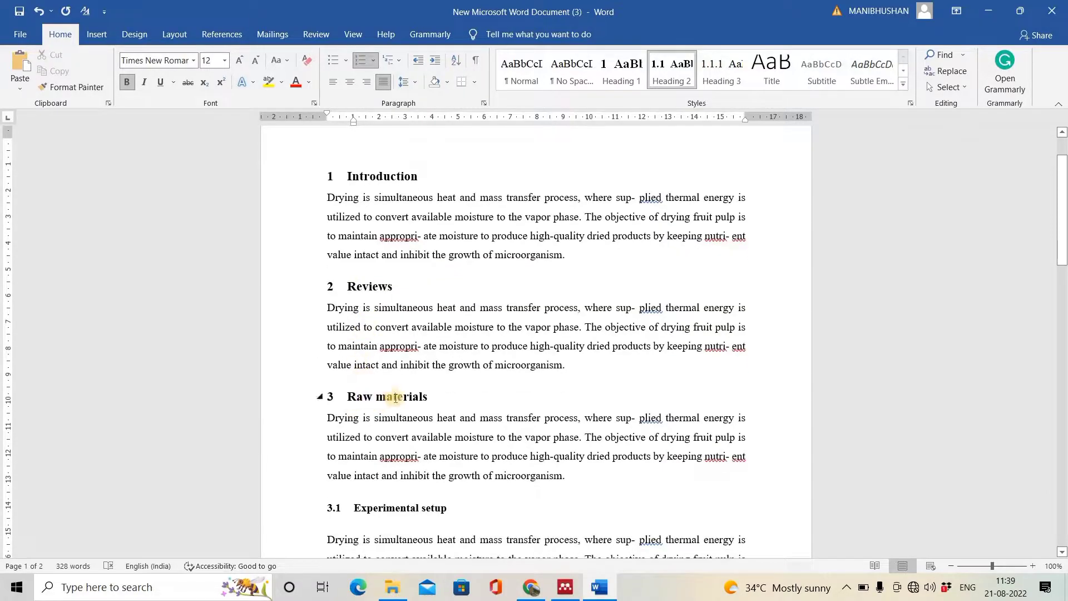
pyautogui.scroll(-2, 410, 395)
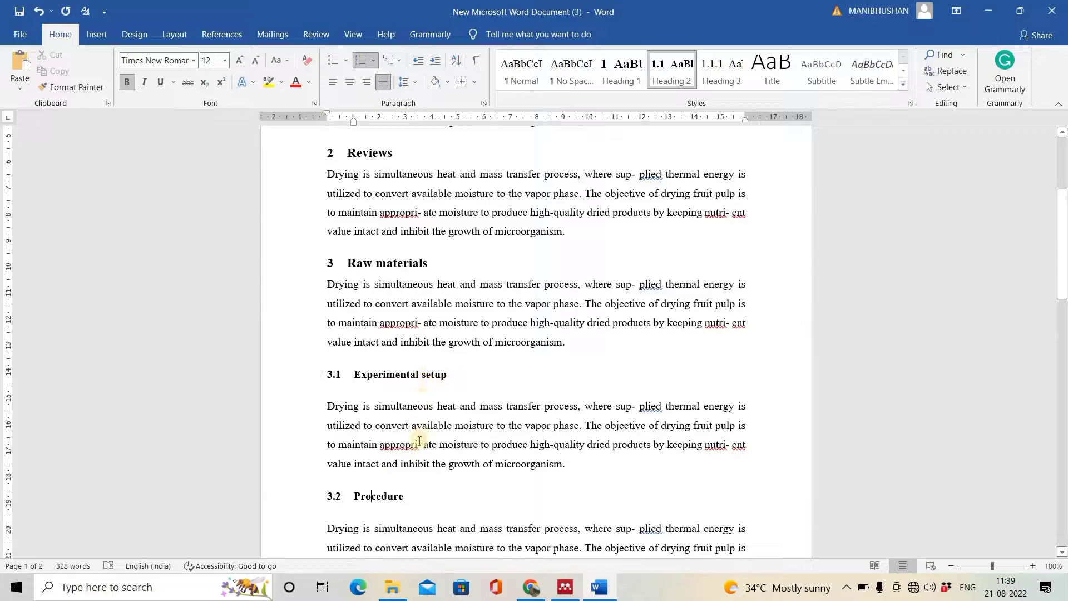
pyautogui.scroll(-1, 419, 441)
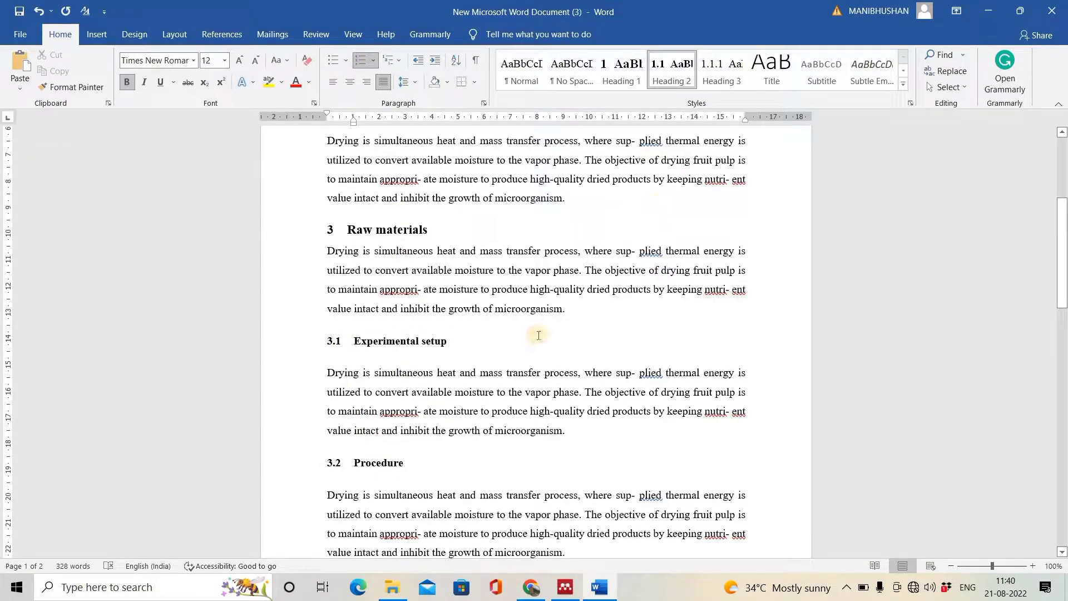
# Add a new line reading "jhdbchdcb" below the body paragraph of the Procedure section
pyautogui.scroll(-3, 536, 334)
pyautogui.scroll(-1, 556, 334)
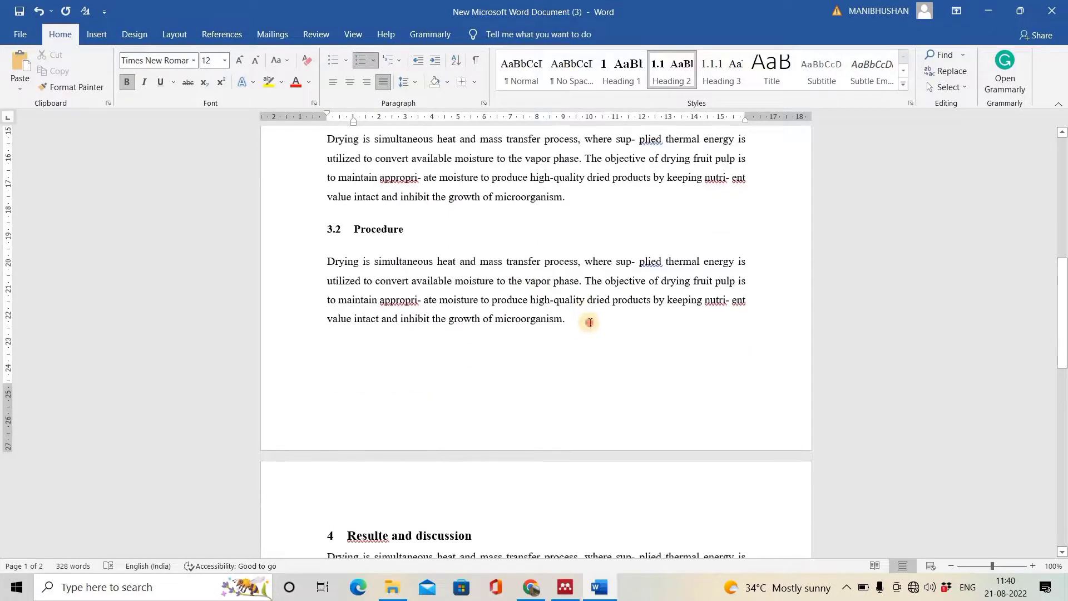
pyautogui.click(593, 323)
pyautogui.press('Return')
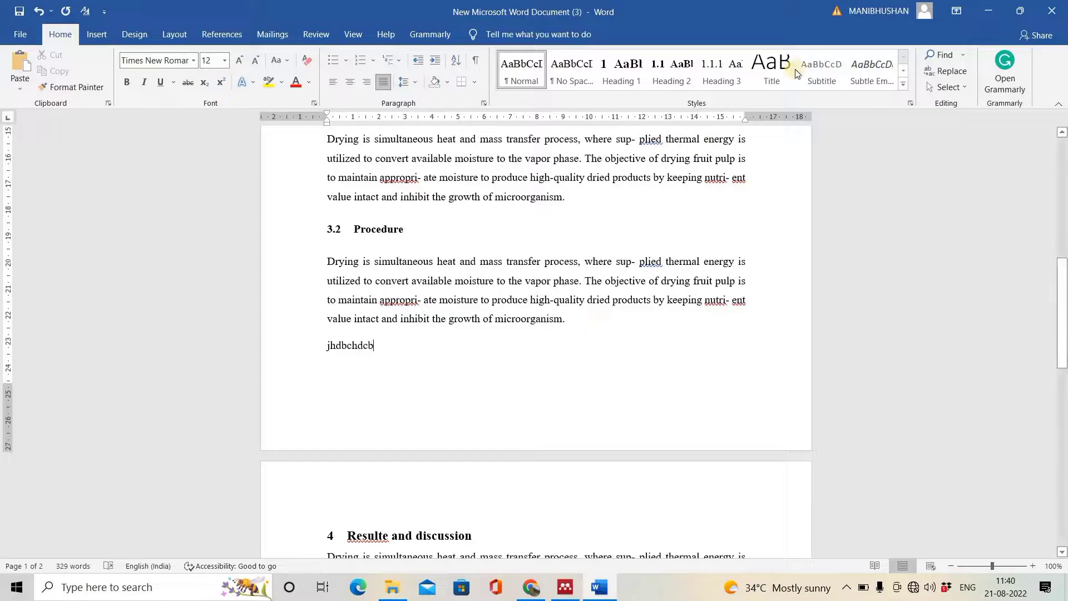
# Modify the Heading 3 style so its font colour is Automatic
pyautogui.rightClick(714, 65)
pyautogui.click(744, 90)
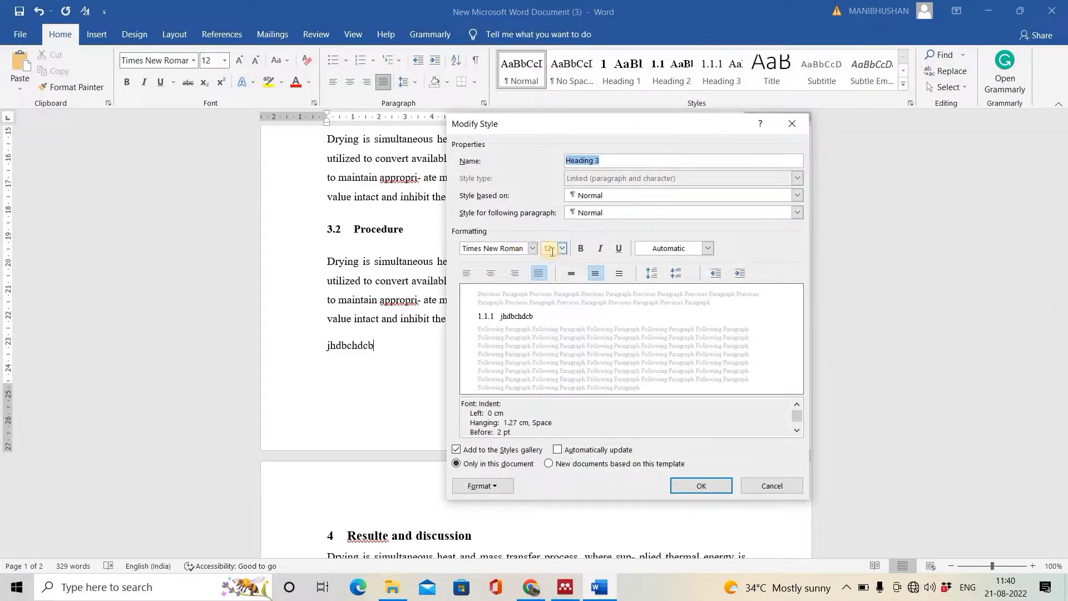
pyautogui.click(707, 248)
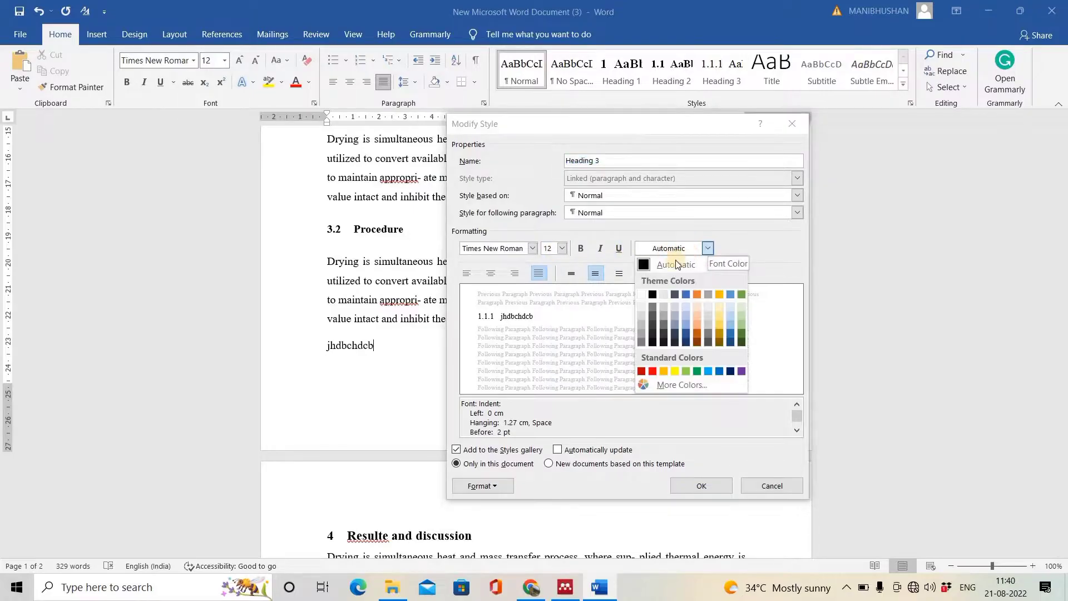
pyautogui.click(672, 265)
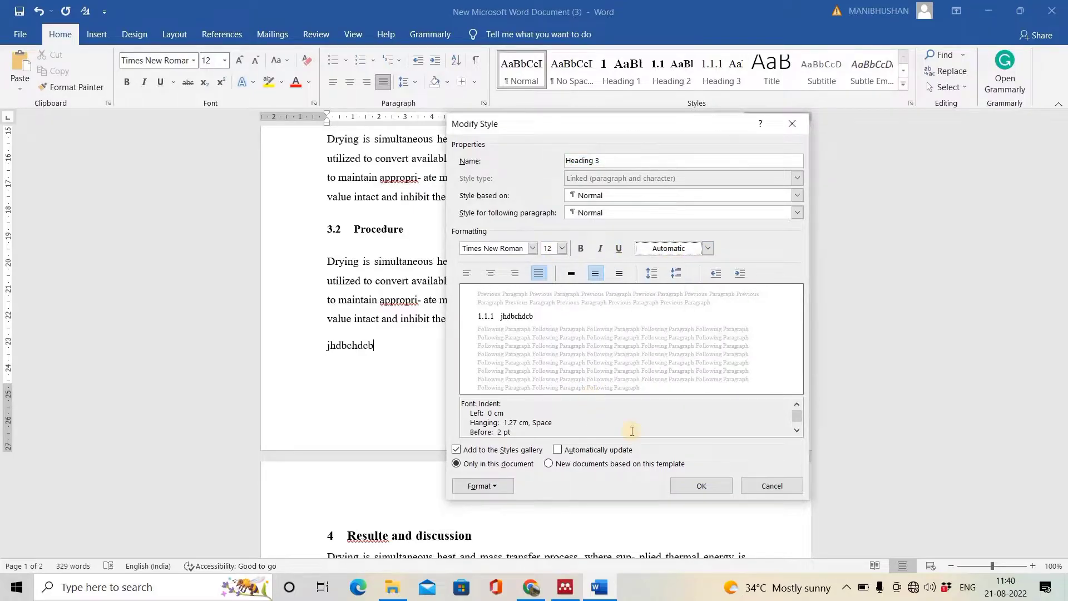
pyautogui.click(699, 483)
# Apply the Heading 3 style to the "jhdbchdcb" line under Procedure
pyautogui.scroll(-2, 357, 286)
pyautogui.click(358, 282)
pyautogui.click(721, 70)
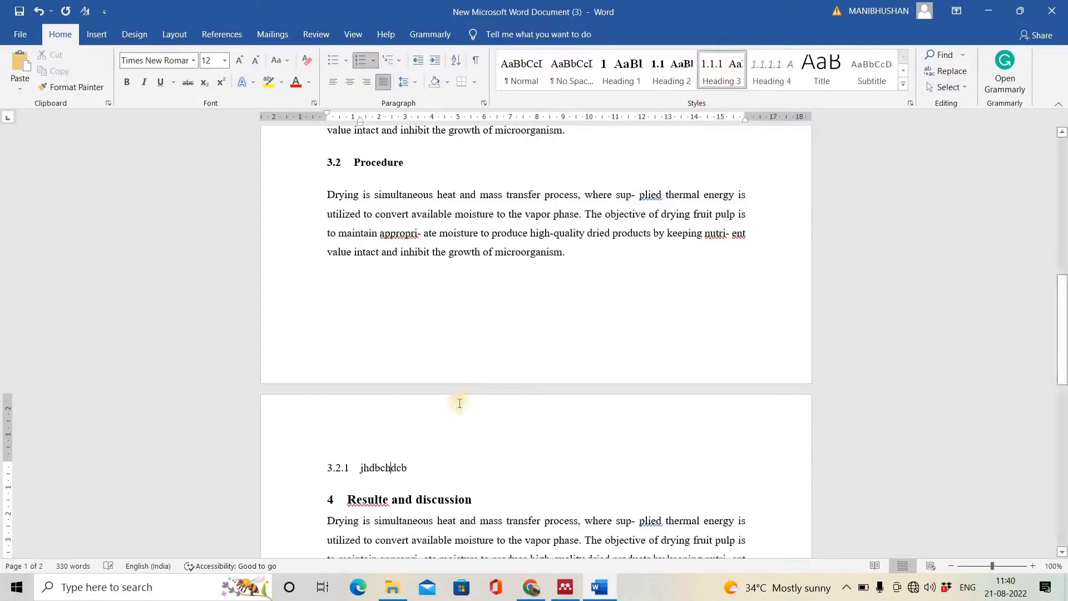
# Make the Heading 3 style italic and start a new paragraph after the "jhdbchdcb" heading
pyautogui.scroll(-2, 442, 417)
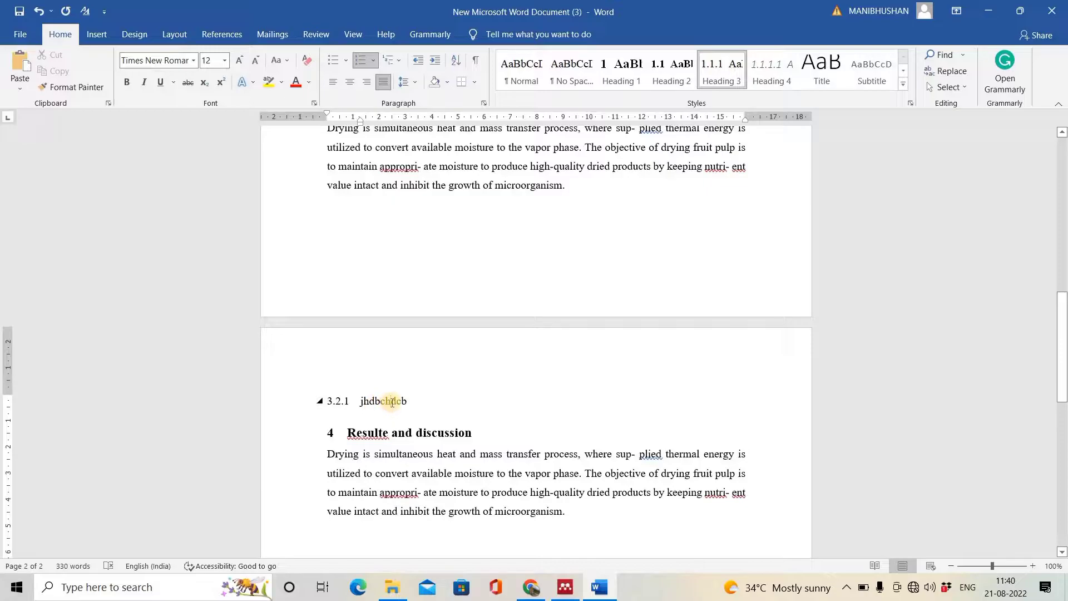
pyautogui.rightClick(716, 76)
pyautogui.click(743, 102)
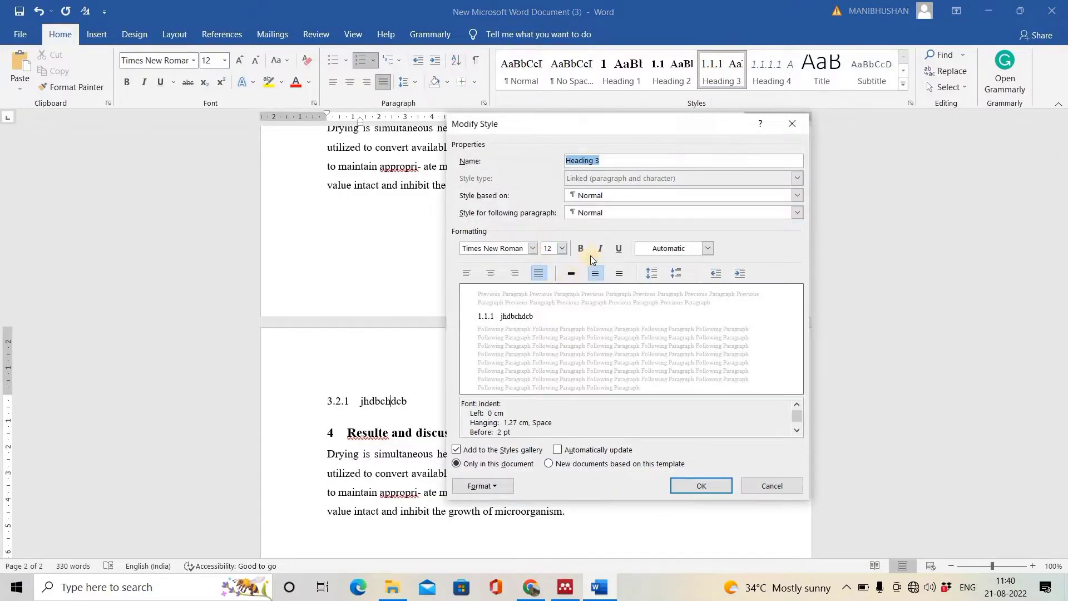
pyautogui.click(601, 248)
pyautogui.click(702, 486)
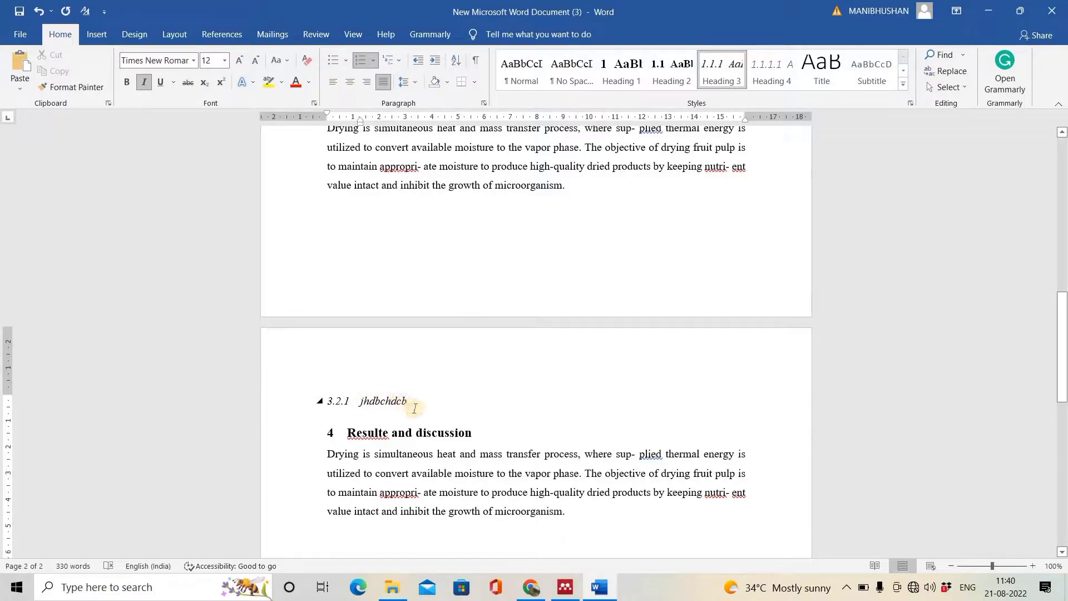
pyautogui.press('Return')
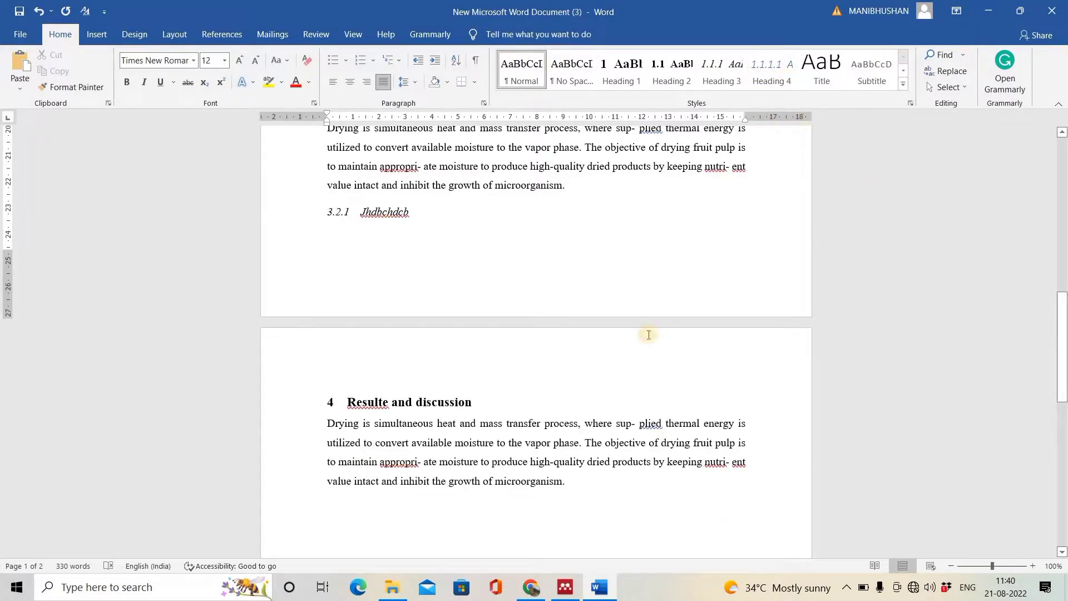
# Insert an empty line between the Introduction paragraph and the Reviews heading
pyautogui.scroll(3, 651, 334)
pyautogui.scroll(10, 655, 332)
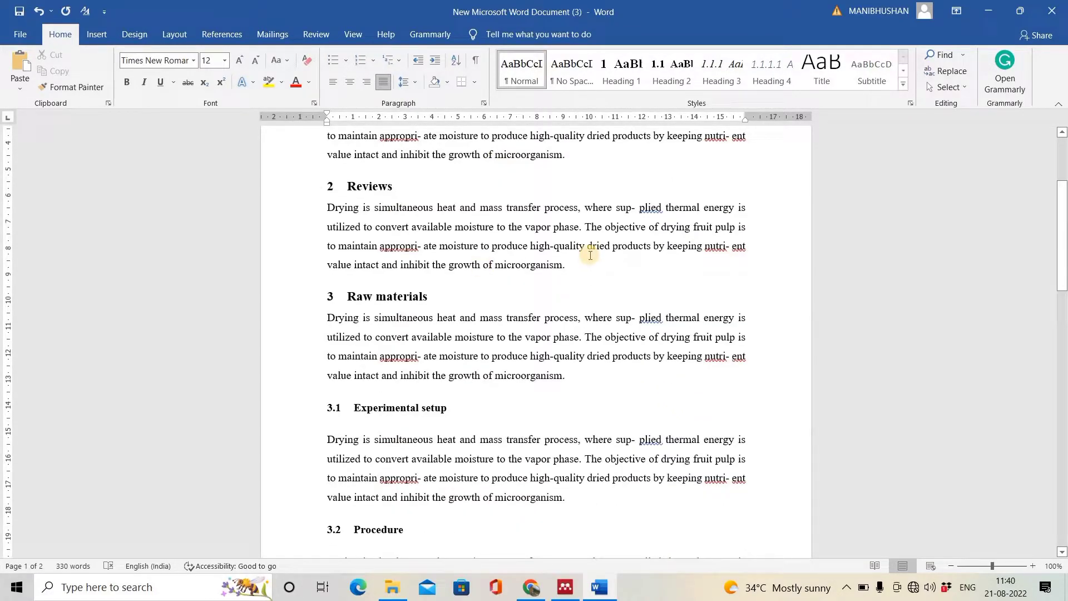
pyautogui.scroll(5, 584, 248)
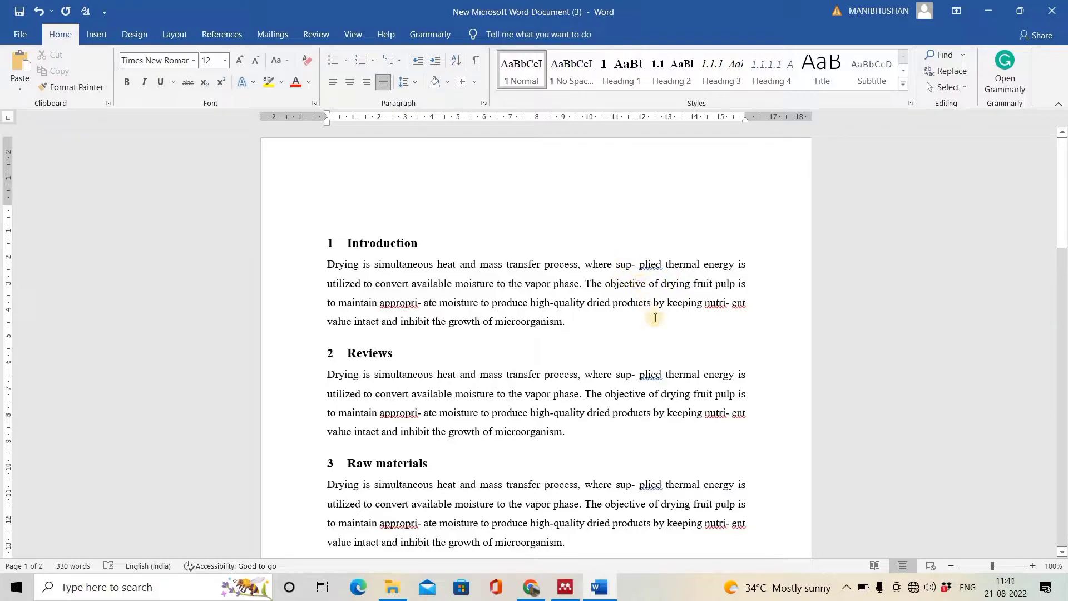
pyautogui.scroll(-4, 655, 318)
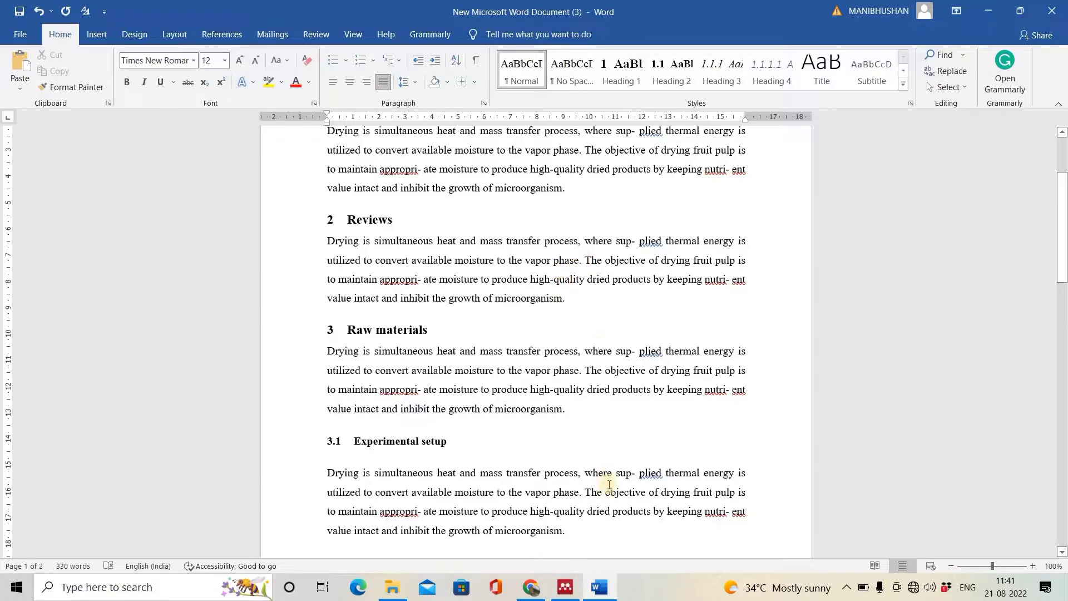
pyautogui.click(589, 196)
pyautogui.scroll(-1, 618, 267)
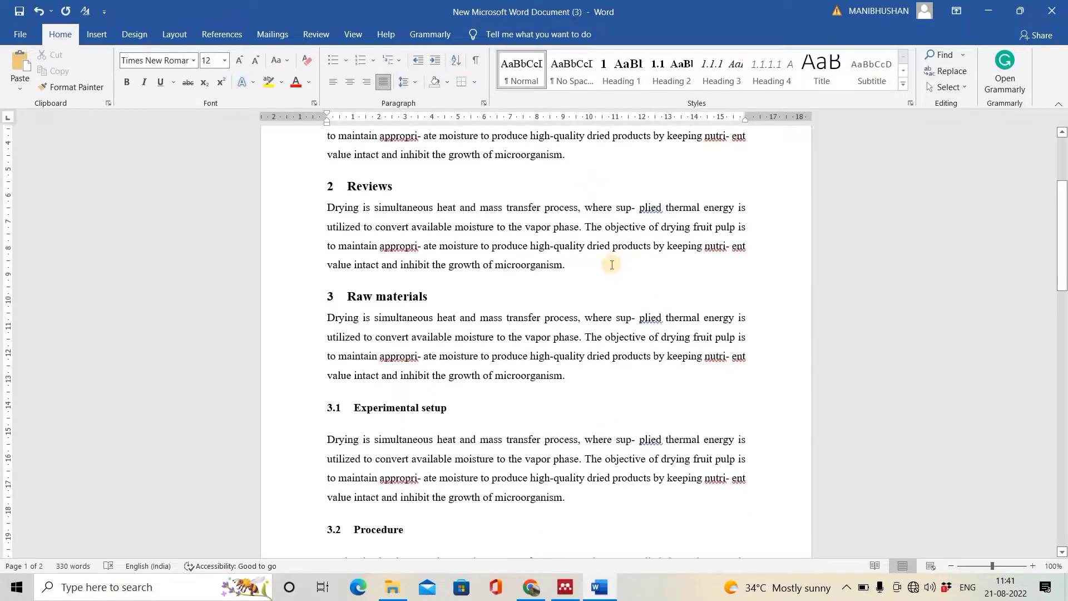
pyautogui.scroll(1, 607, 265)
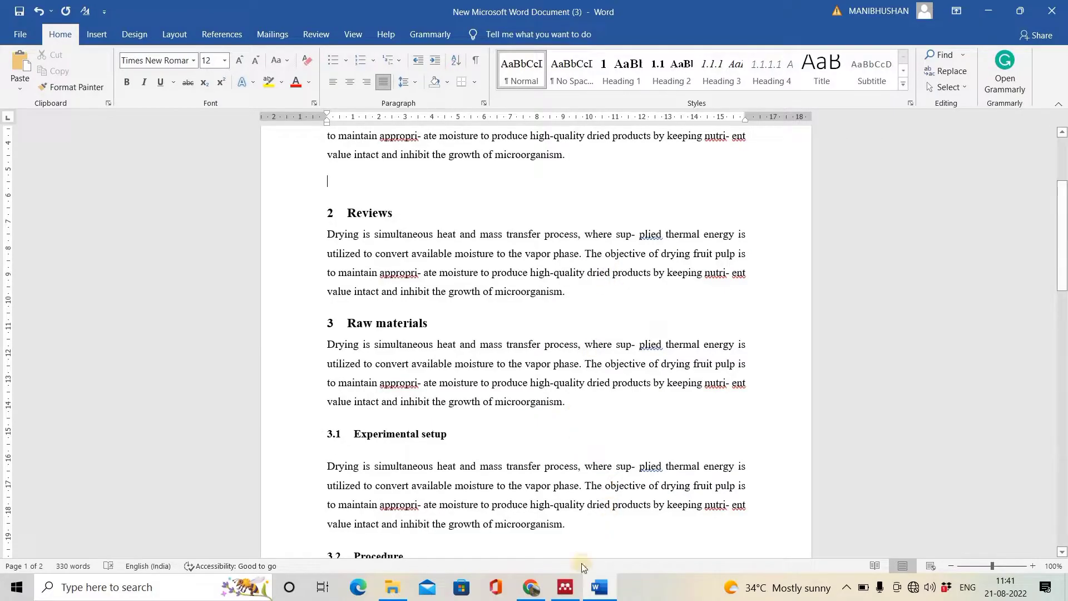
# Switch to Mendeley Desktop and capture a rectangular snip of the orange pulp and film diagram (a) on page 5
pyautogui.click(565, 587)
pyautogui.scroll(-20, 594, 361)
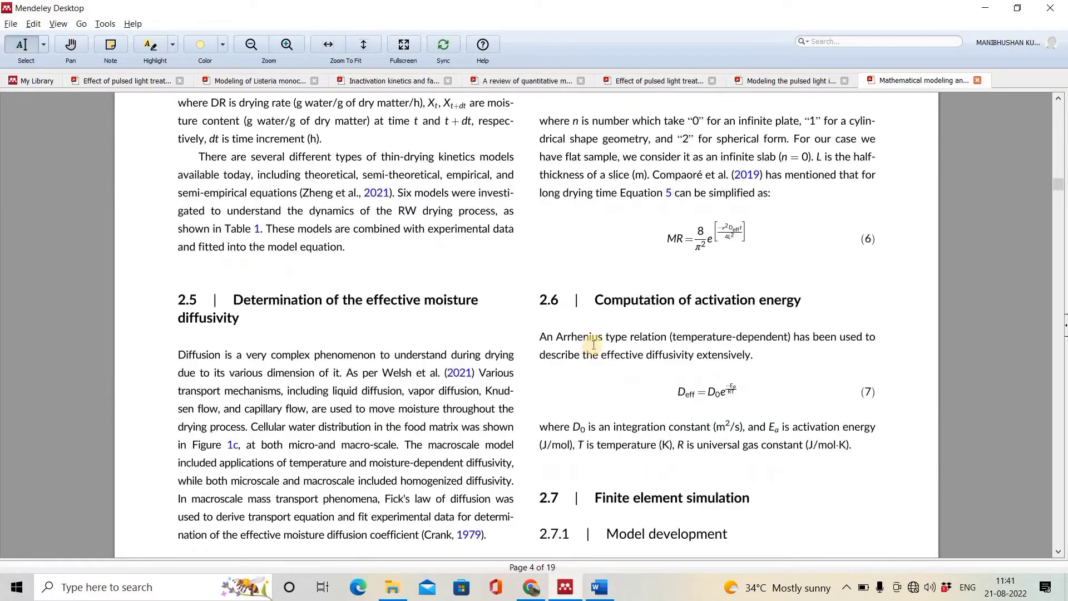
pyautogui.scroll(3, 328, 288)
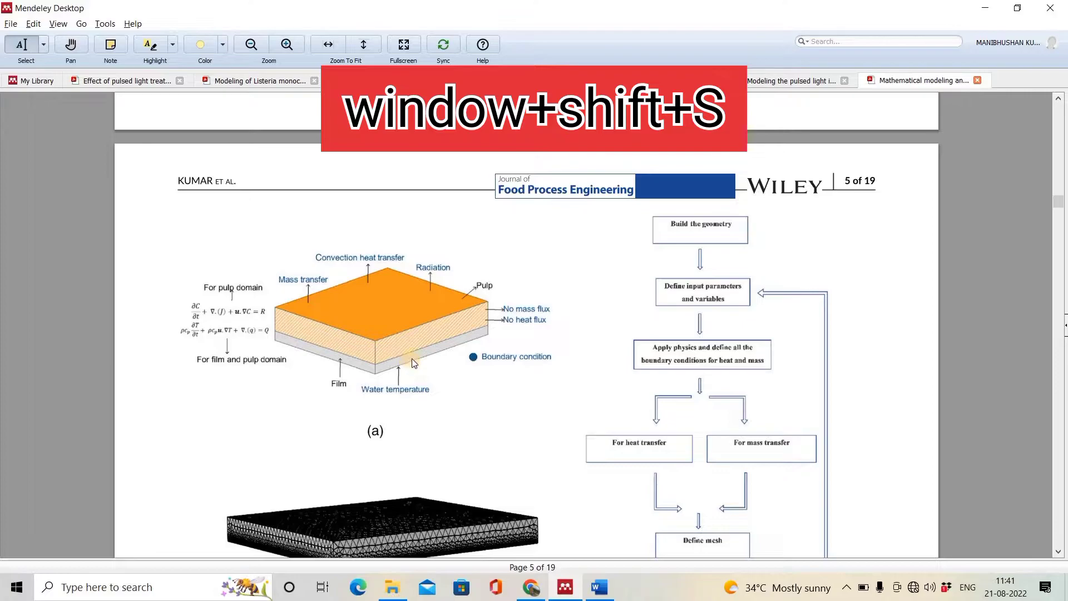
pyautogui.press('super+shift+s')
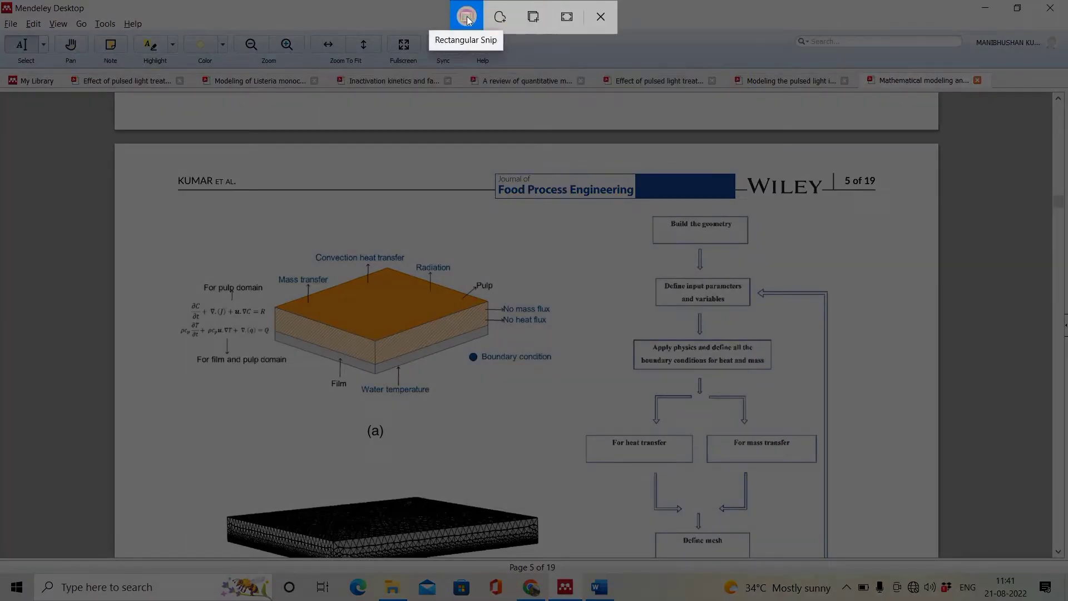
pyautogui.moveTo(151, 211); pyautogui.dragTo(334, 330)
pyautogui.moveTo(439, 394); pyautogui.dragTo(579, 459)
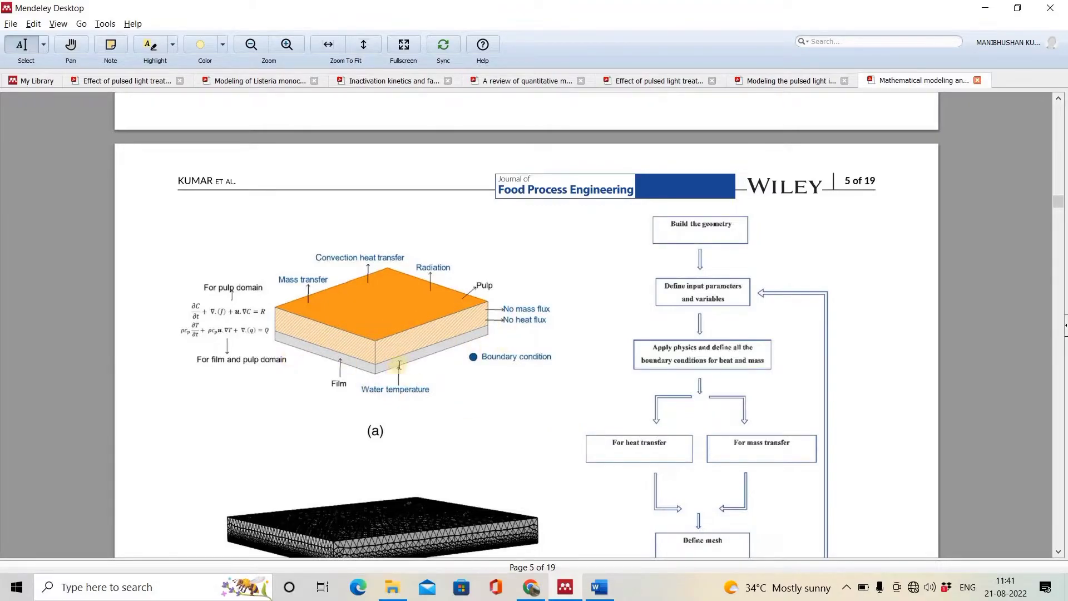
# Switch back to Word, paste the diagram on the empty line under Introduction, and shrink it to about 10 cm wide
pyautogui.hotkey('alt', 'Tab')
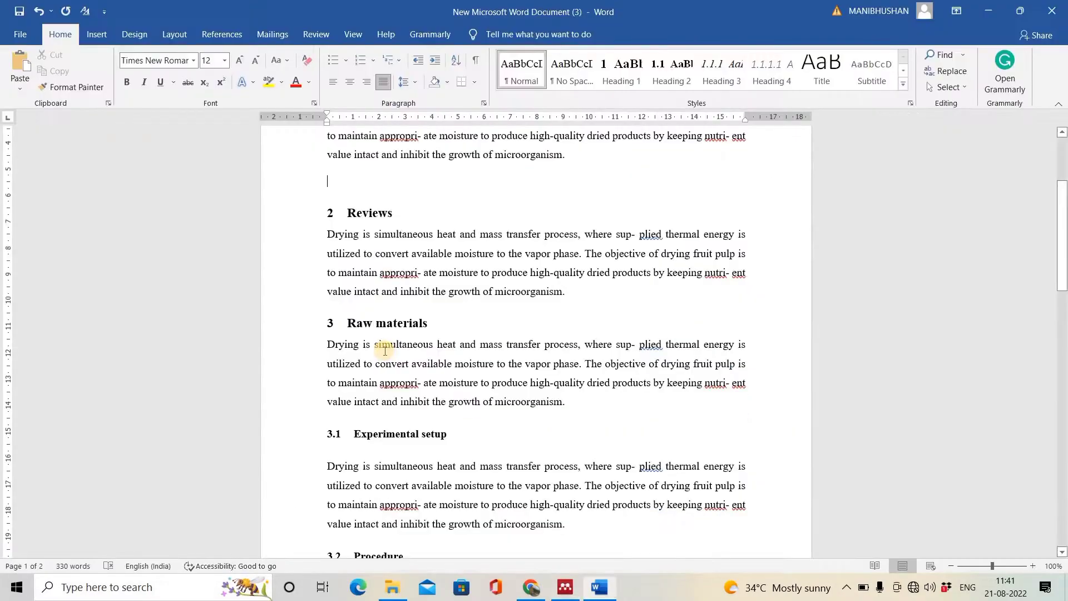
pyautogui.scroll(1, 440, 272)
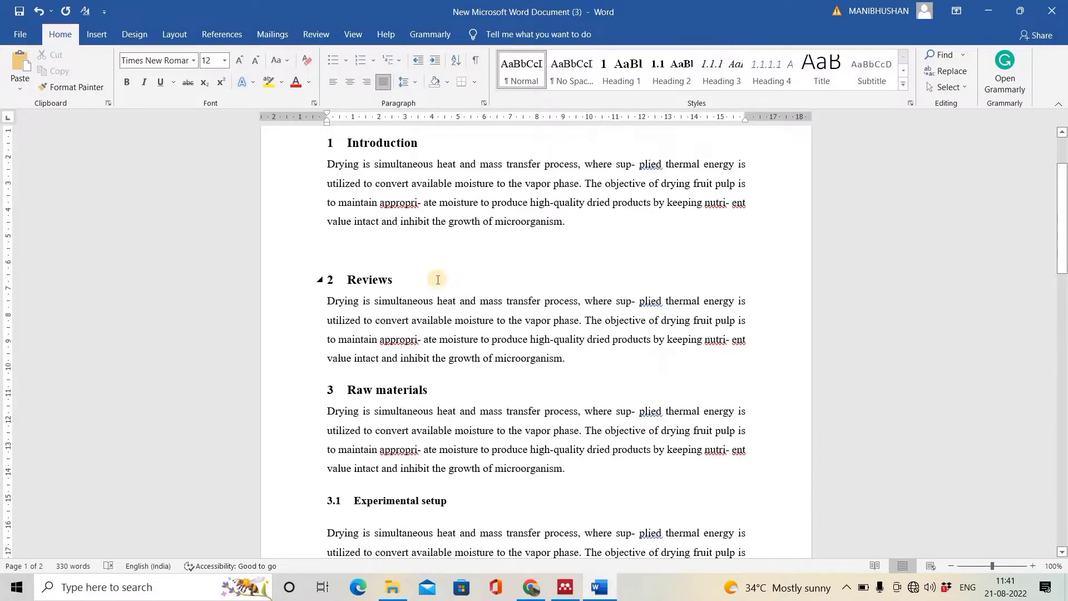
pyautogui.hotkey('ctrl', 'v')
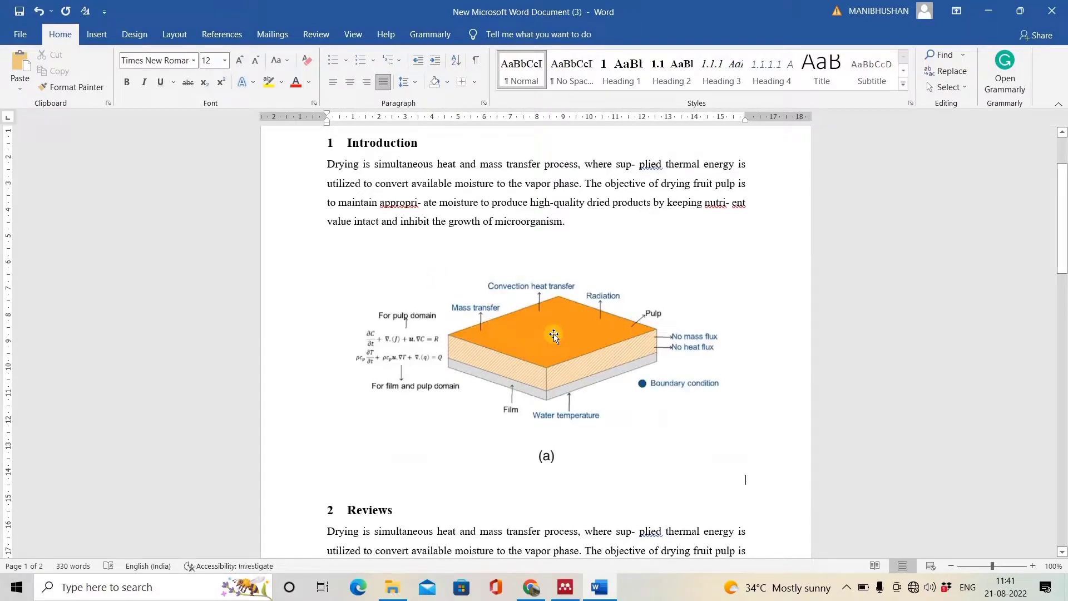
pyautogui.click(554, 335)
pyautogui.moveTo(325, 239); pyautogui.dragTo(460, 316)
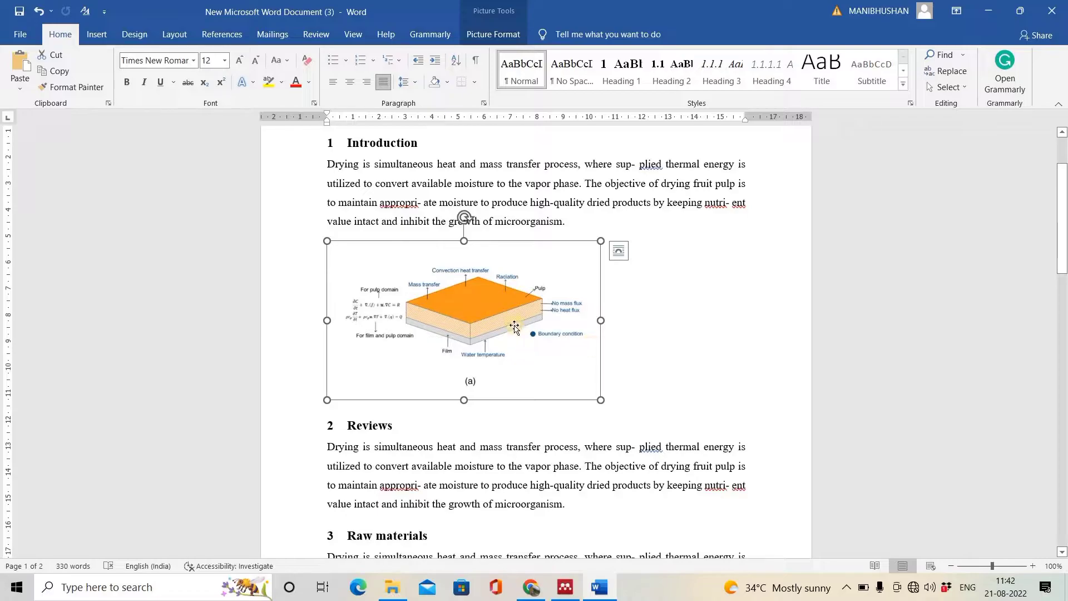
# Switch to Mendeley Desktop and capture a rectangular snip of the black mesh model (b) in Figure 2
pyautogui.scroll(-3, 517, 294)
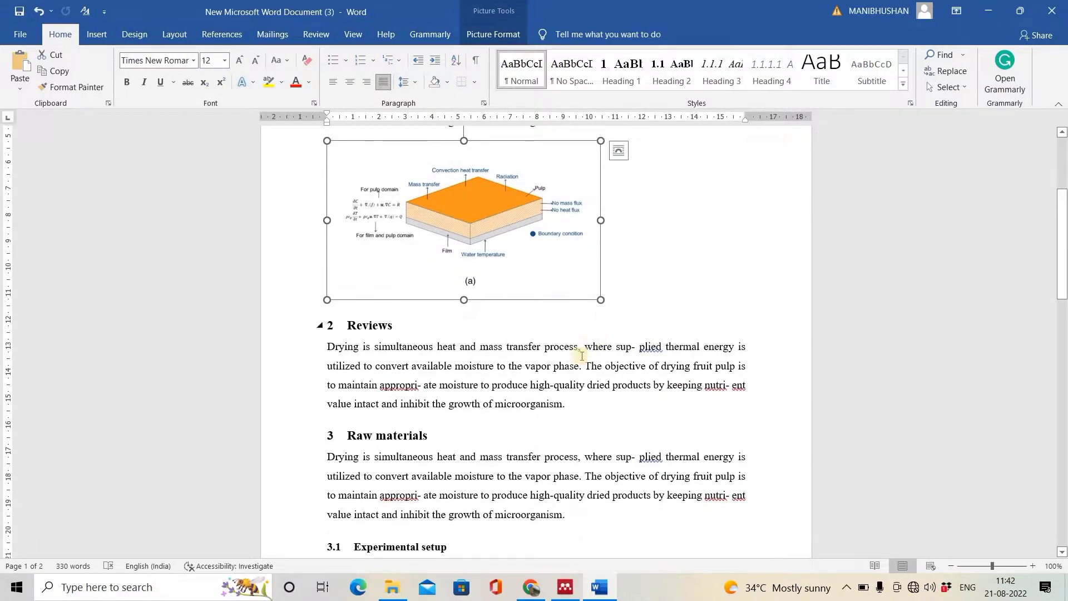
pyautogui.hotkey('alt', 'Tab')
pyautogui.scroll(-3, 345, 310)
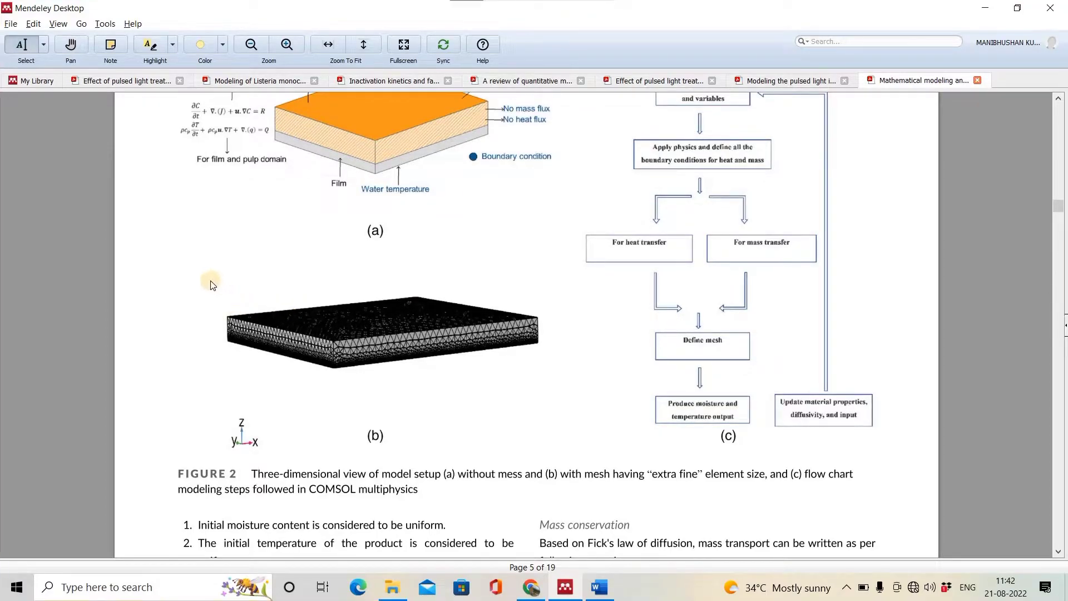
pyautogui.press('super+shift+s')
pyautogui.moveTo(201, 281); pyautogui.dragTo(560, 403)
# Switch to Word and paste the mesh model picture on a new line after the Experimental setup paragraph
pyautogui.click(599, 585)
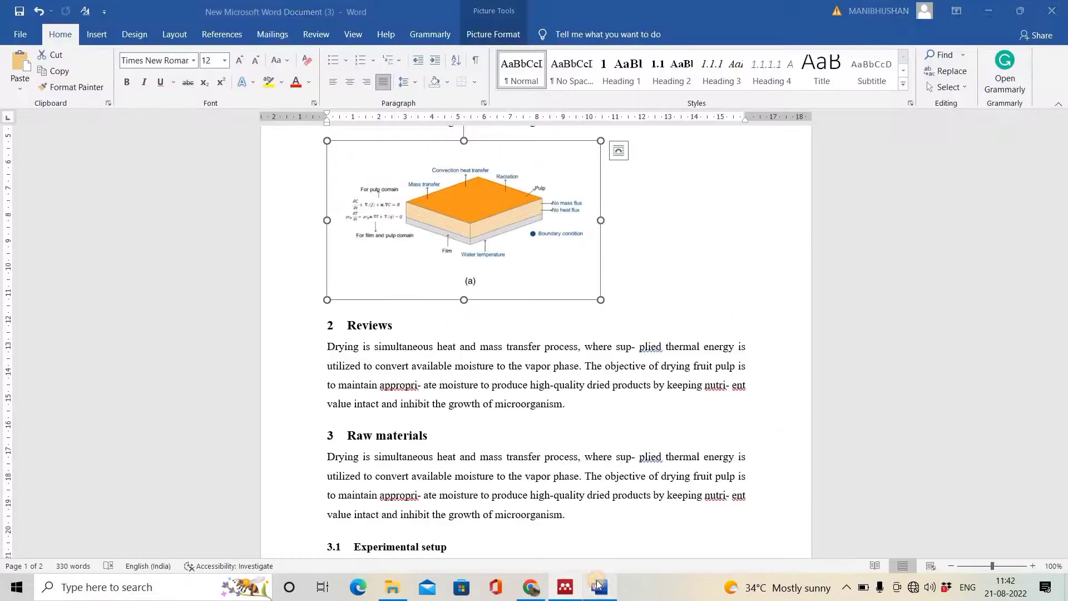
pyautogui.scroll(-5, 603, 390)
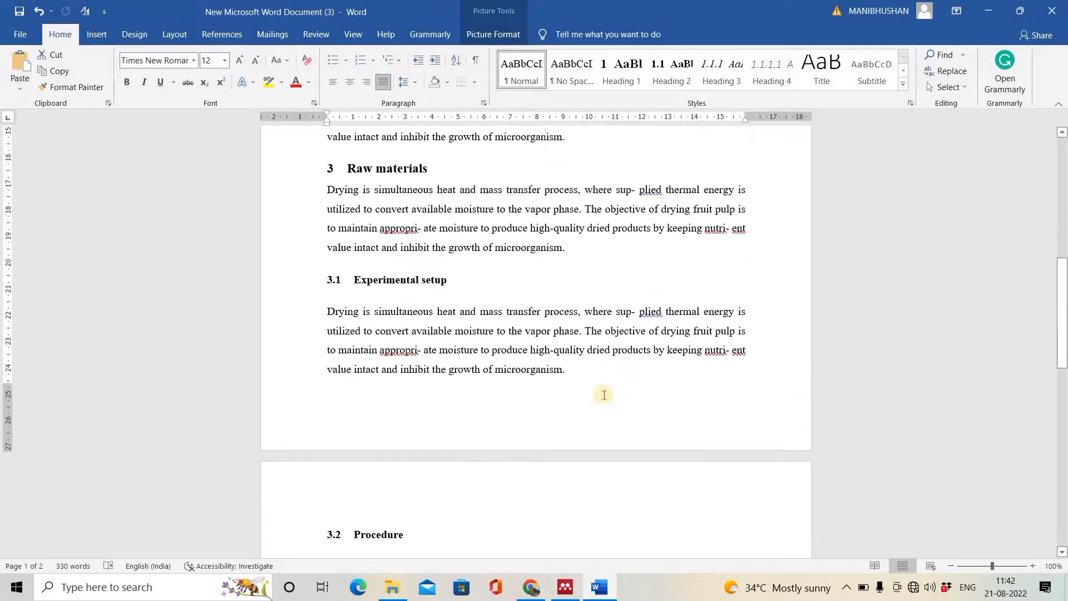
pyautogui.click(592, 369)
pyautogui.press('Return')
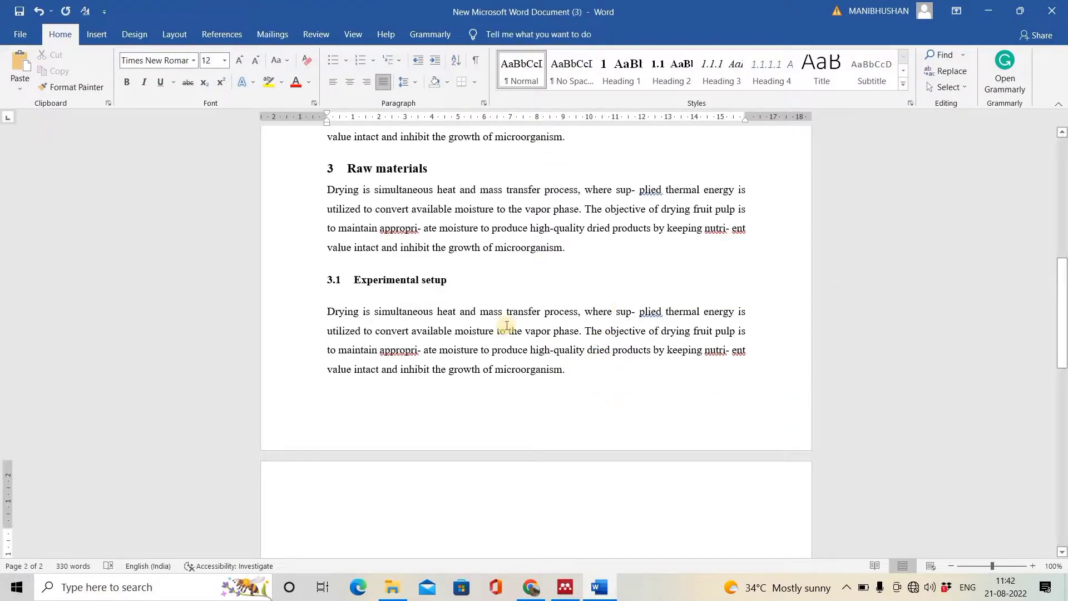
pyautogui.scroll(-3, 490, 317)
pyautogui.hotkey('ctrl', 'v')
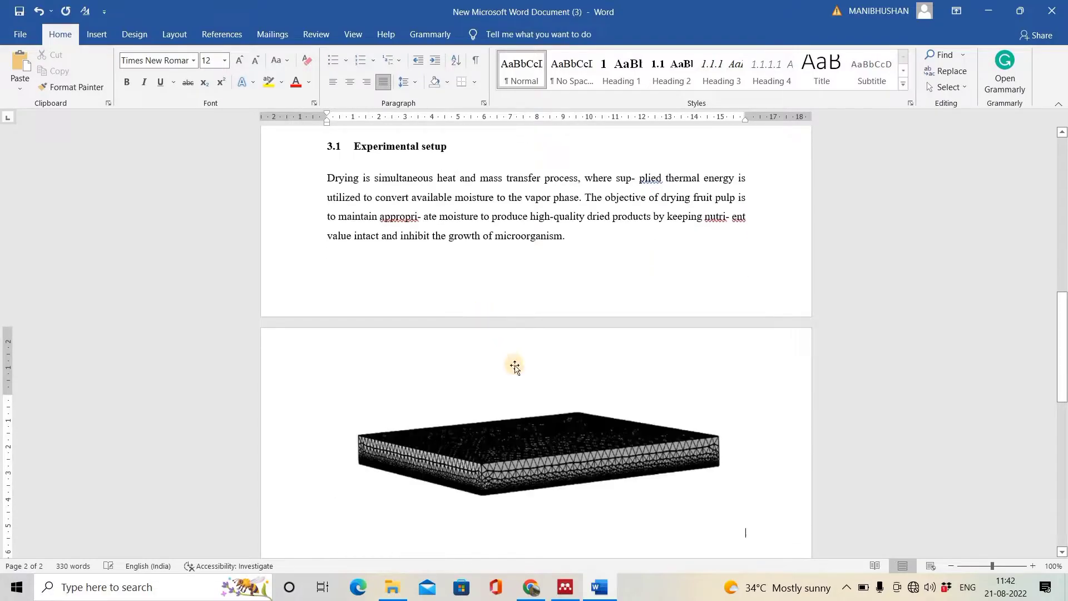
# Switch to Mendeley Desktop and capture both Figure 3 drying graphs on page 9 in one rectangular snip
pyautogui.scroll(-2, 515, 341)
pyautogui.scroll(-3, 517, 341)
pyautogui.hotkey('alt', 'Tab')
pyautogui.scroll(-10, 517, 341)
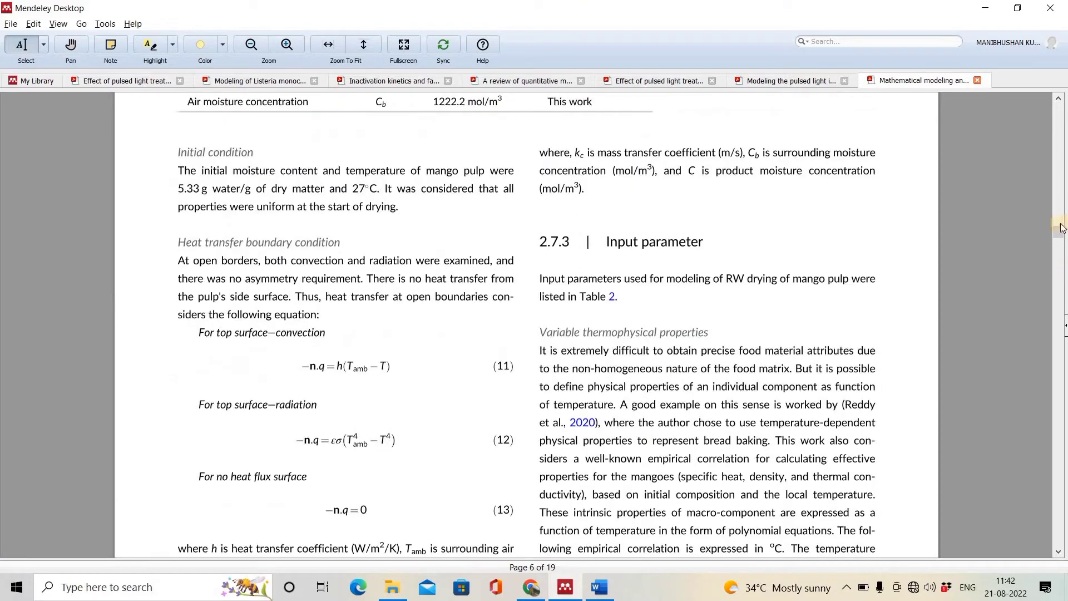
pyautogui.moveTo(1058, 237); pyautogui.dragTo(1059, 294)
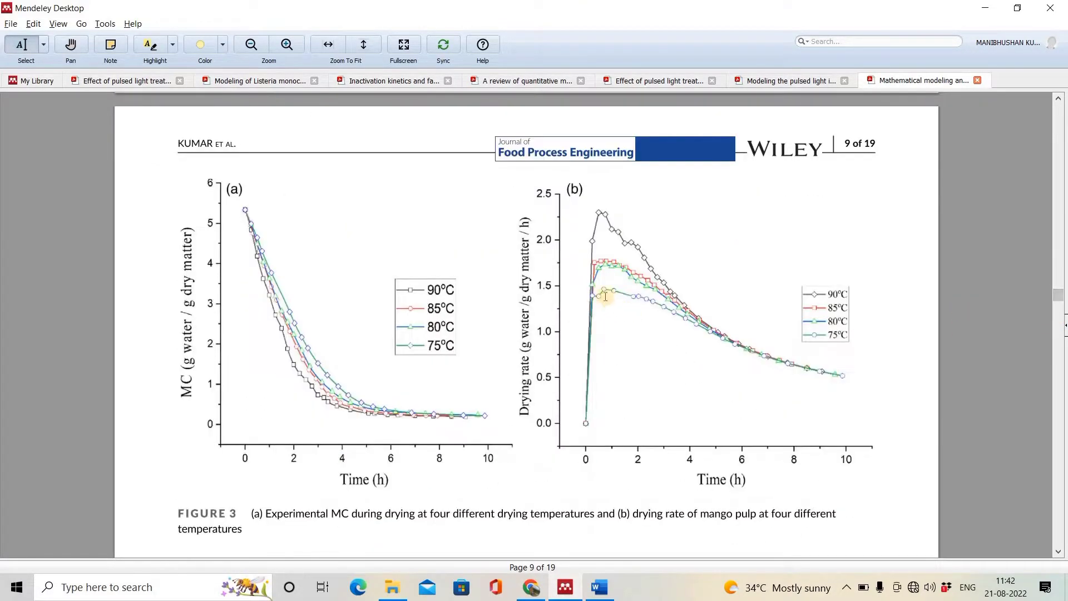
pyautogui.press('super+shift+s')
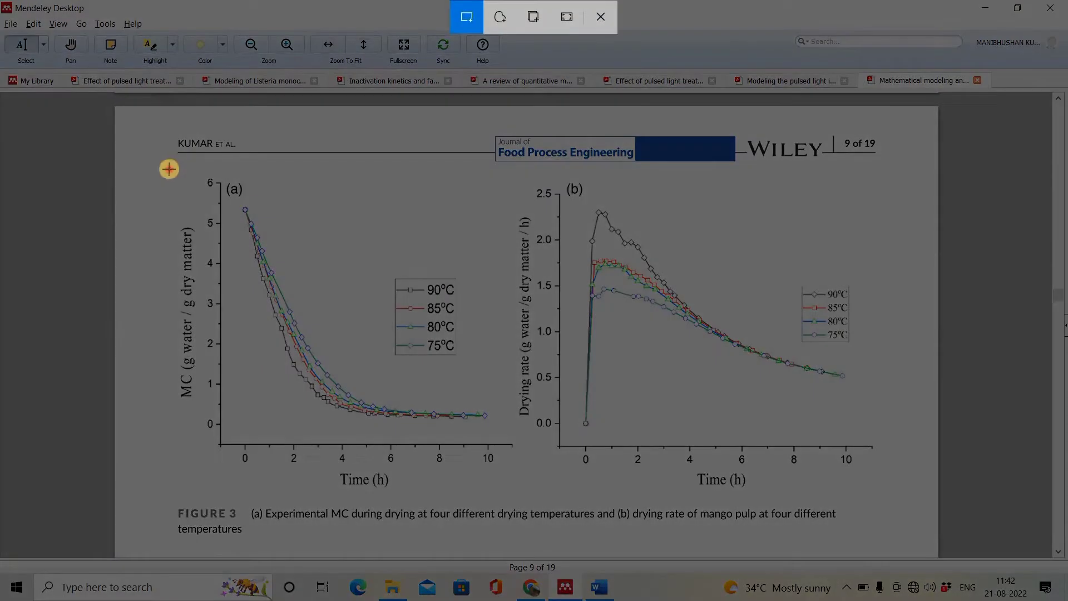
pyautogui.moveTo(169, 169); pyautogui.dragTo(620, 349)
pyautogui.moveTo(970, 505); pyautogui.dragTo(912, 499)
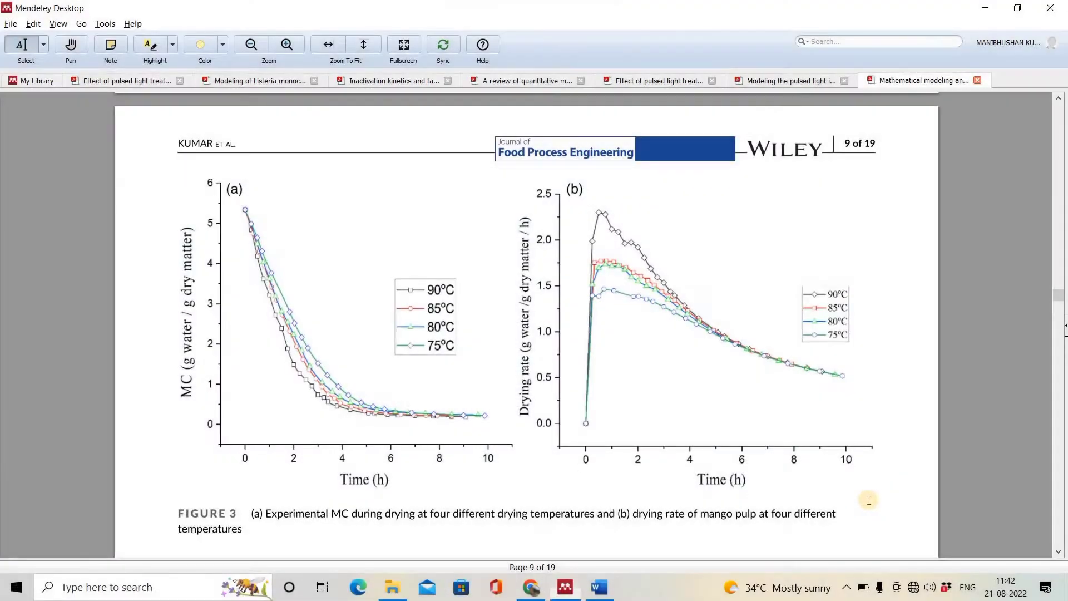
# Switch to Word and paste the drying graphs below the "Resulte and discussion" paragraph
pyautogui.hotkey('alt', 'Tab')
pyautogui.scroll(-5, 569, 432)
pyautogui.scroll(1, 596, 317)
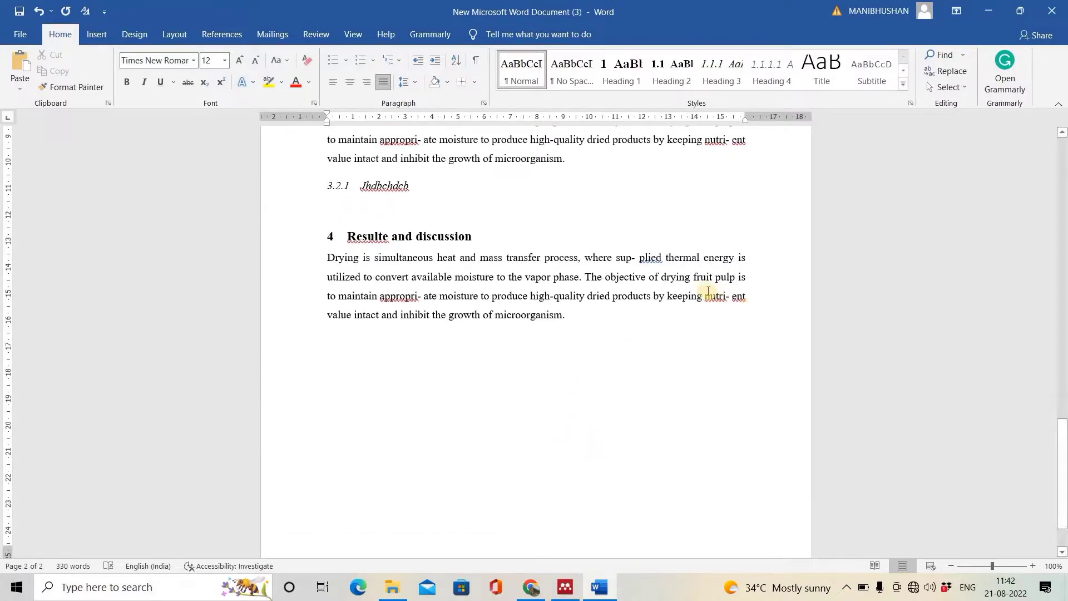
pyautogui.hotkey('ctrl', 'v')
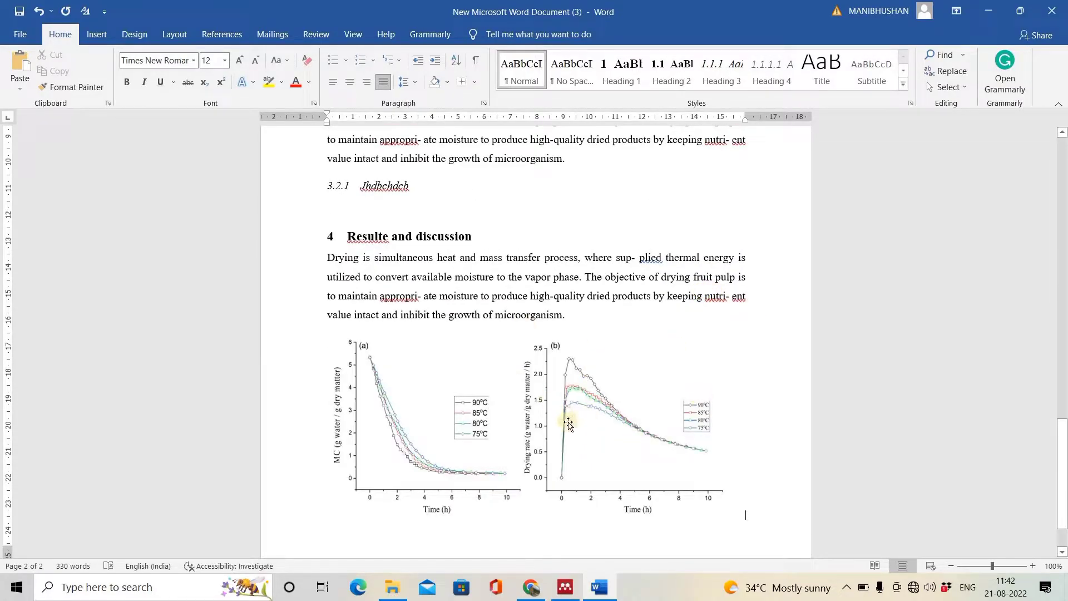
# Add the manual caption "Fig1 : bdhbcbcsduc" on a new line below the orange 3D model picture in the Introduction
pyautogui.scroll(10, 567, 392)
pyautogui.scroll(10, 575, 378)
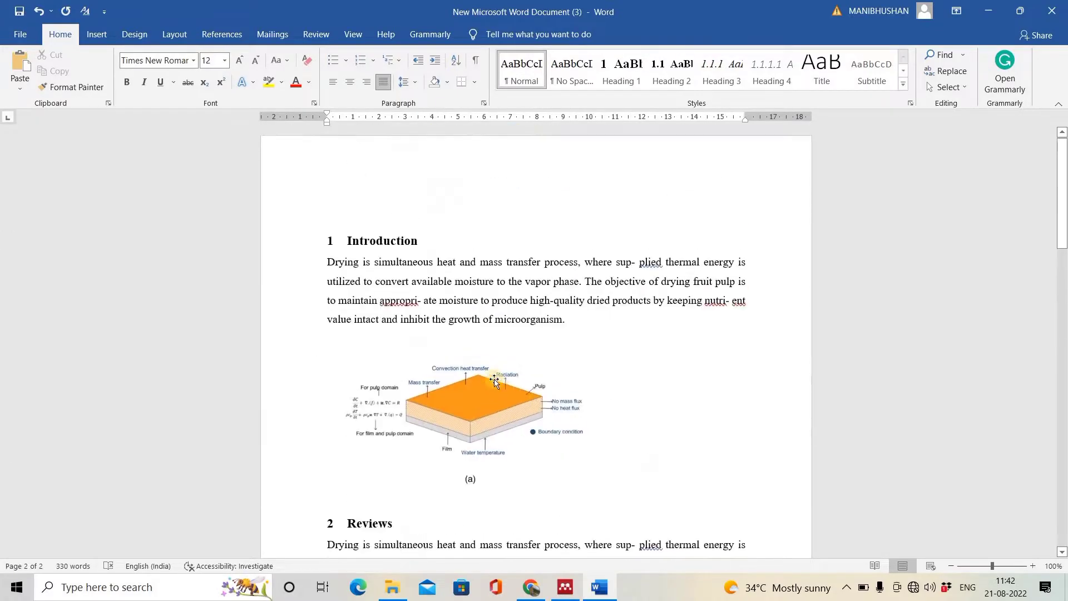
pyautogui.scroll(-2, 540, 428)
pyautogui.scroll(-1, 540, 428)
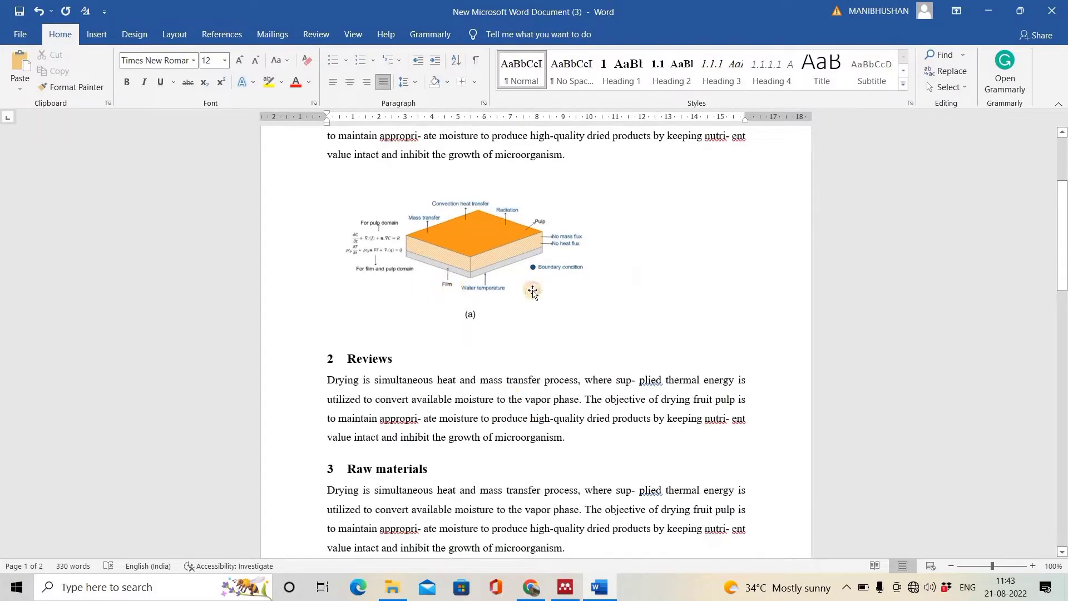
pyautogui.click(579, 295)
pyautogui.click(660, 331)
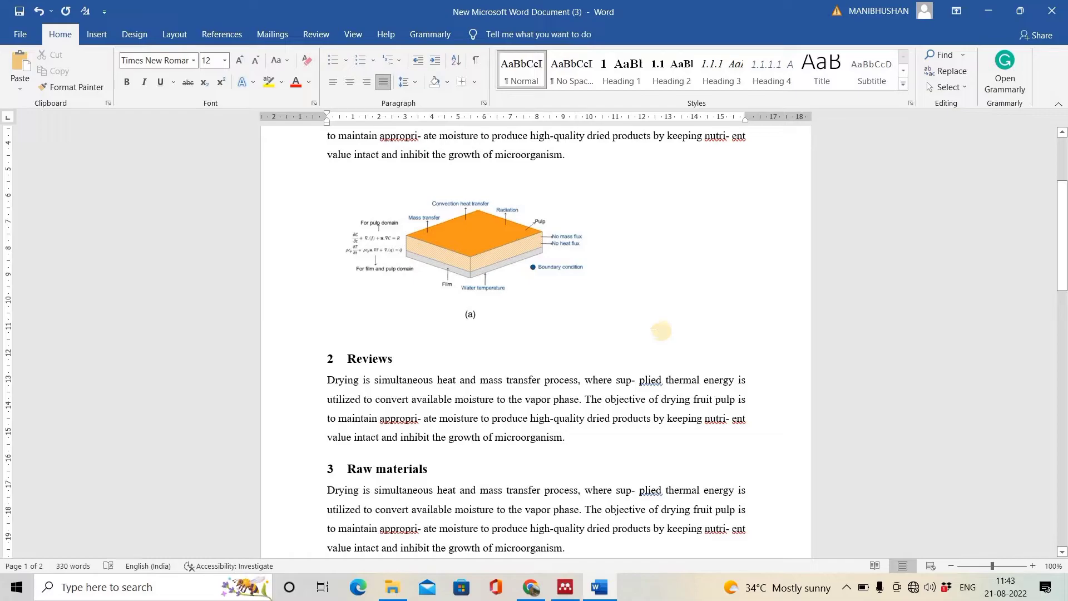
pyautogui.press('Return')
pyautogui.write('Fig1 : bdhbcbcsduc')
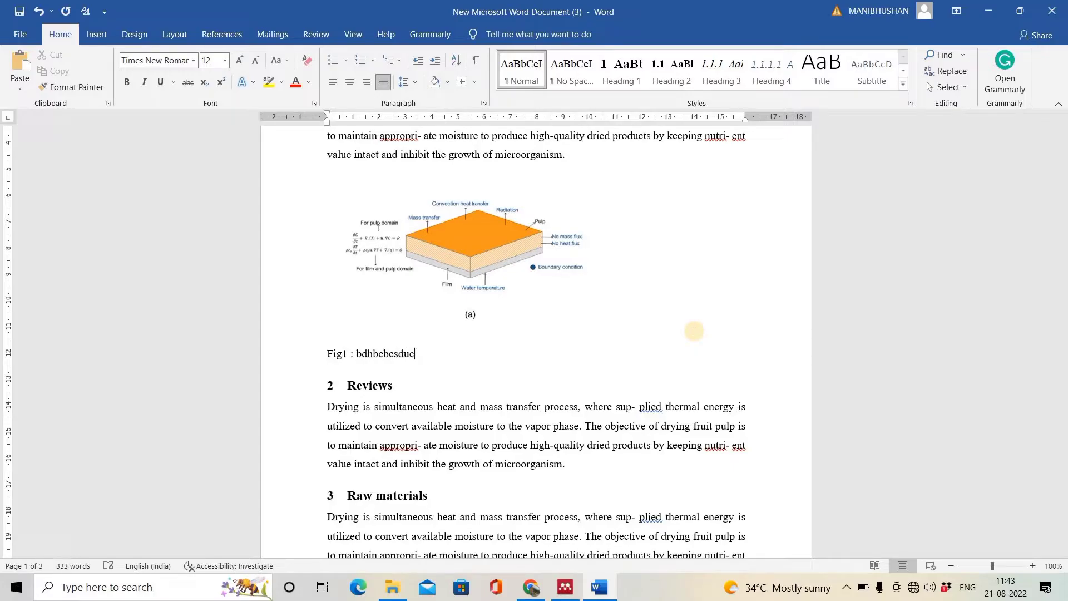
# Add the manual caption "Fig 2: hhdvd" on a new line below the black mesh model picture
pyautogui.scroll(-10, 537, 341)
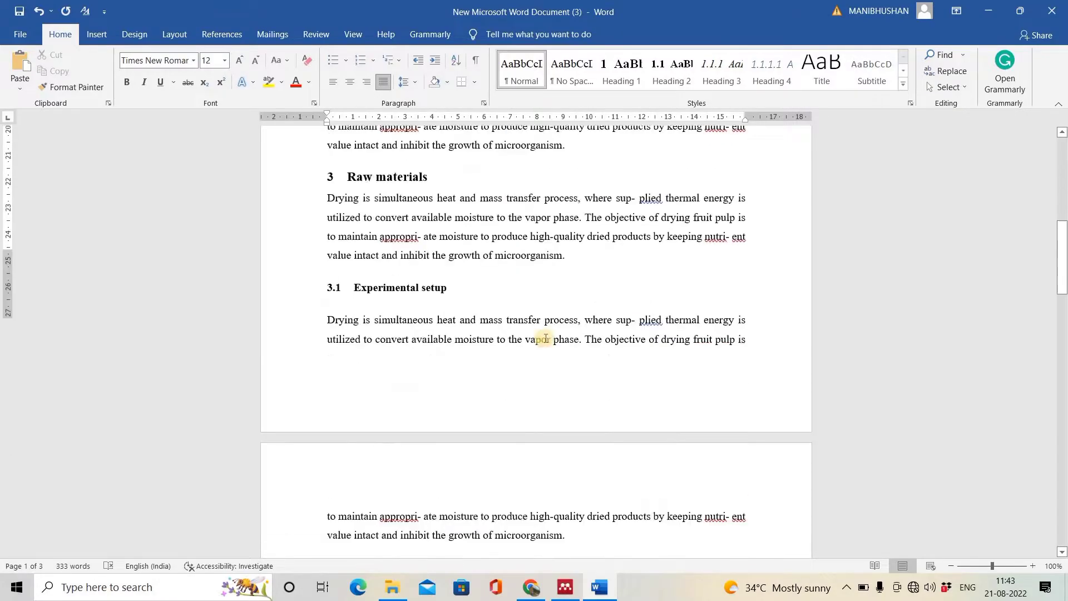
pyautogui.click(539, 266)
pyautogui.click(772, 299)
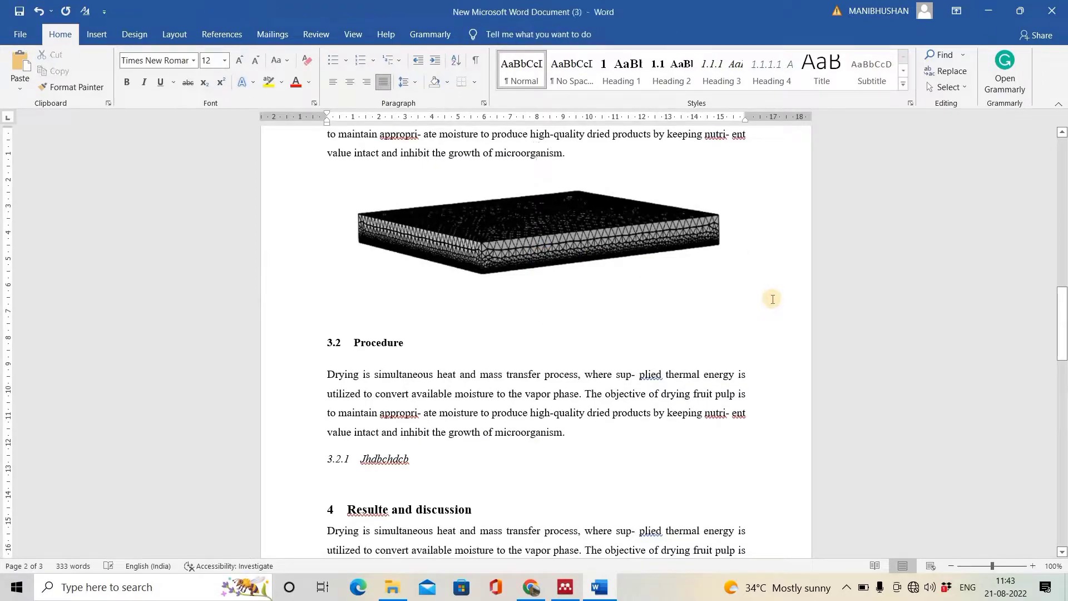
pyautogui.press('Return')
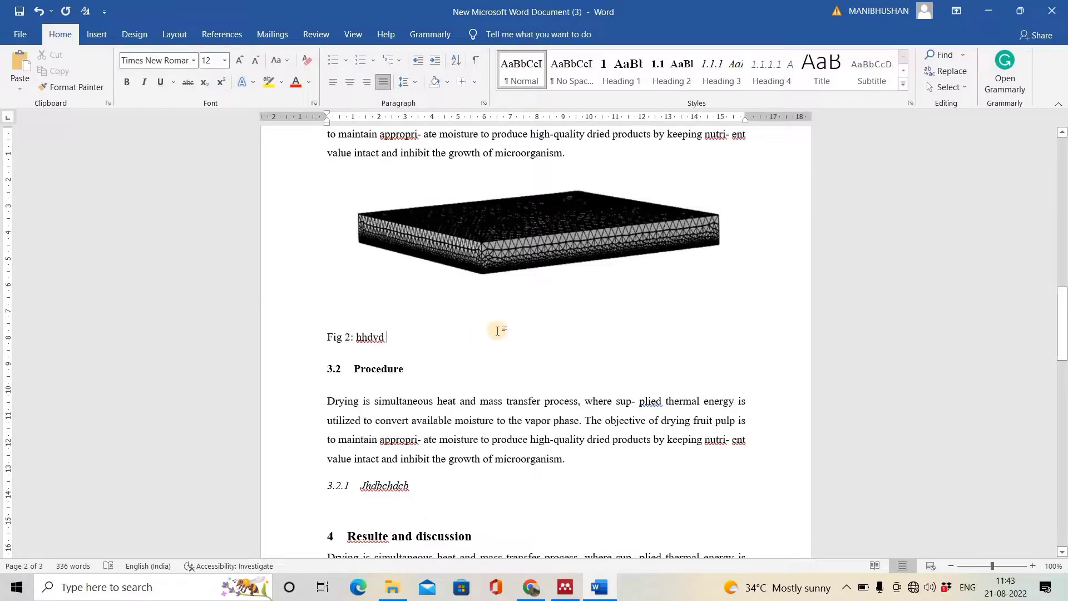
# Cut the orange 3D model picture from the Introduction and delete its "Fig1" caption line
pyautogui.scroll(4, 537, 306)
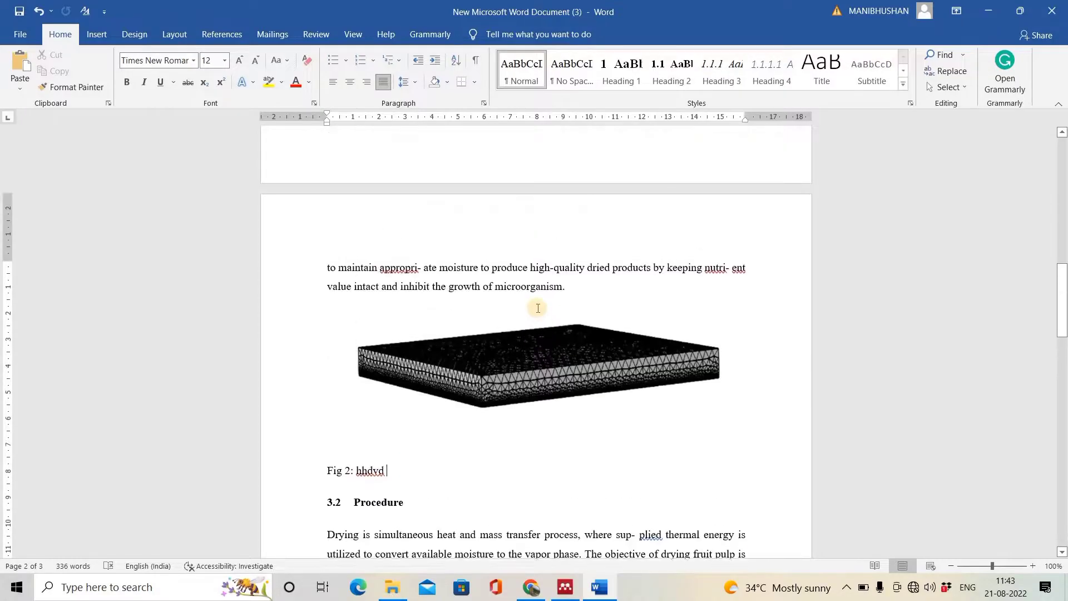
pyautogui.scroll(15, 538, 307)
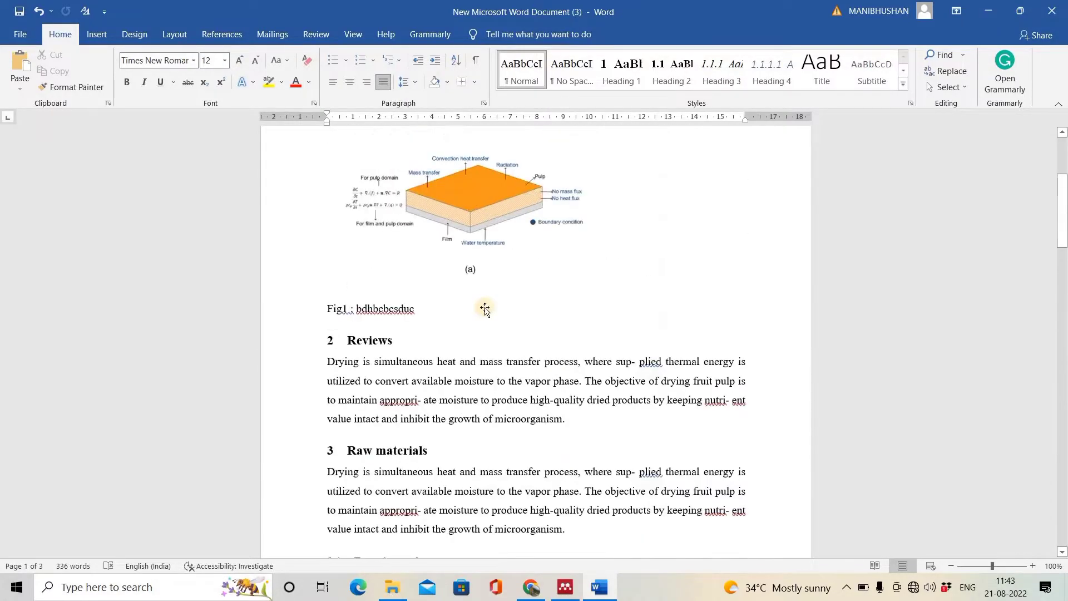
pyautogui.scroll(2, 485, 310)
pyautogui.rightClick(467, 325)
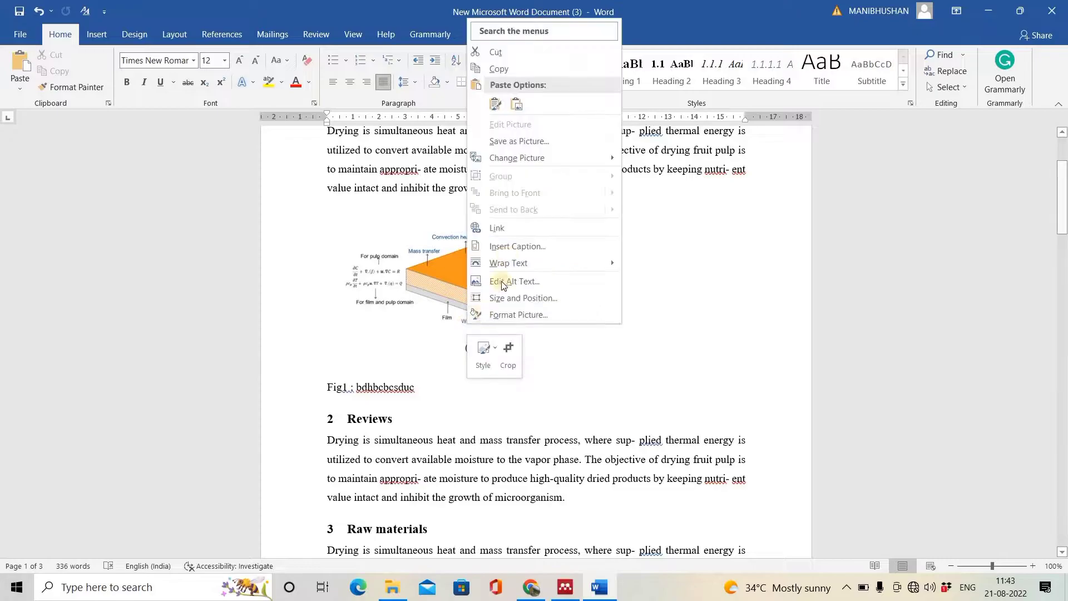
pyautogui.click(497, 52)
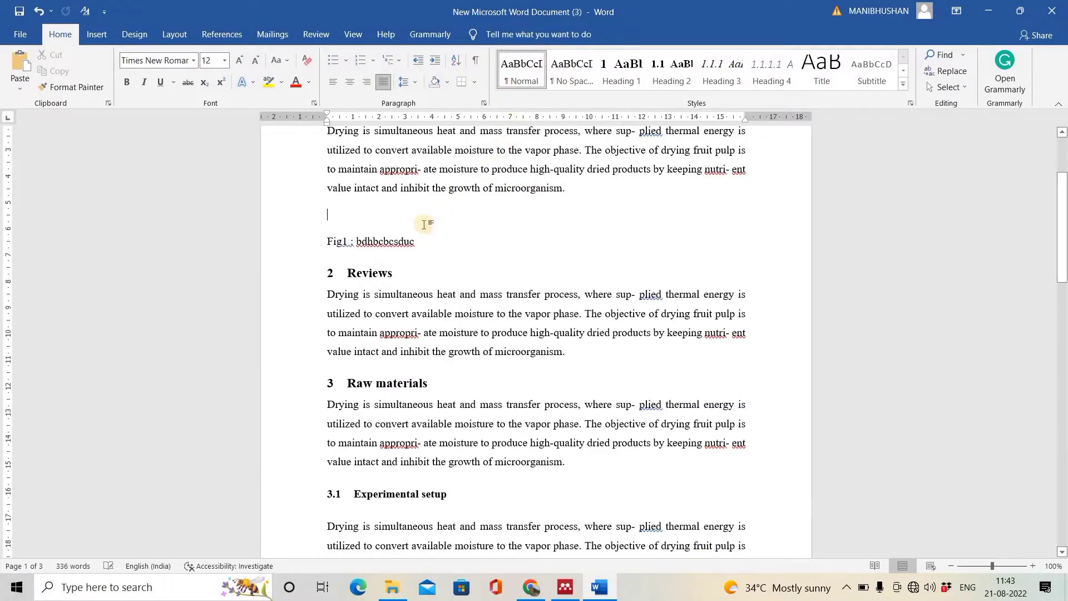
pyautogui.click(322, 242)
pyautogui.press('Delete')
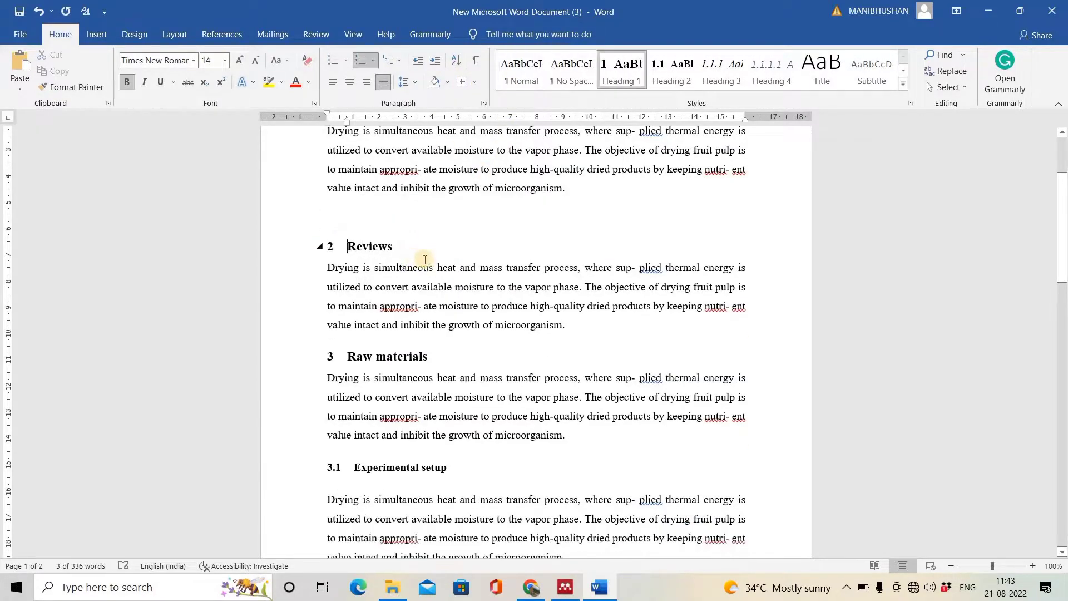
# Check the remaining Fig 2 caption's number, and undo the Fig1 caption deletion and the picture cut
pyautogui.scroll(-10, 430, 258)
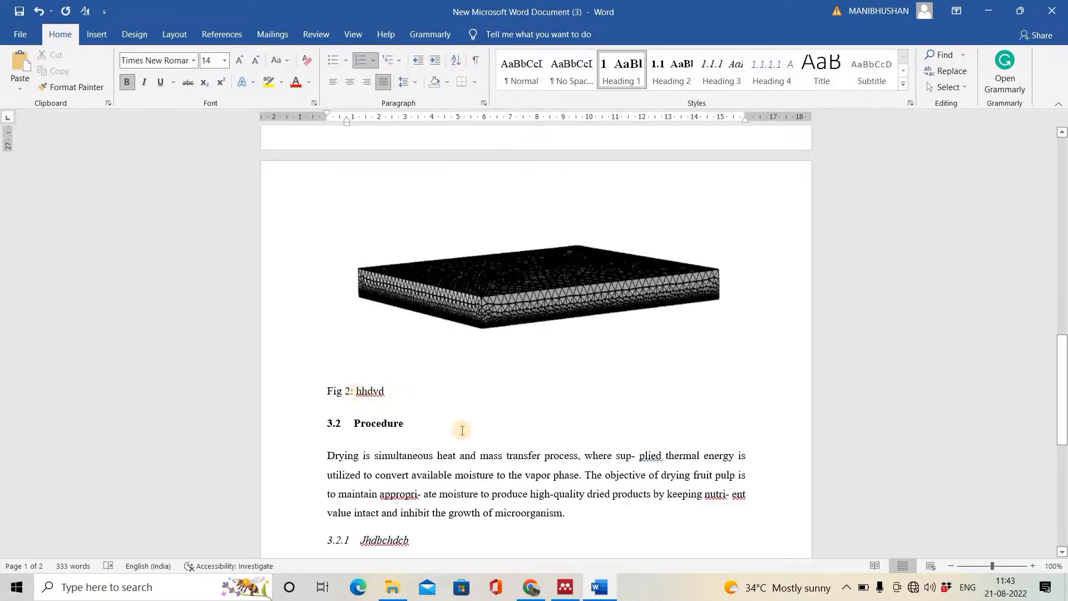
pyautogui.scroll(15, 463, 429)
pyautogui.scroll(1, 464, 429)
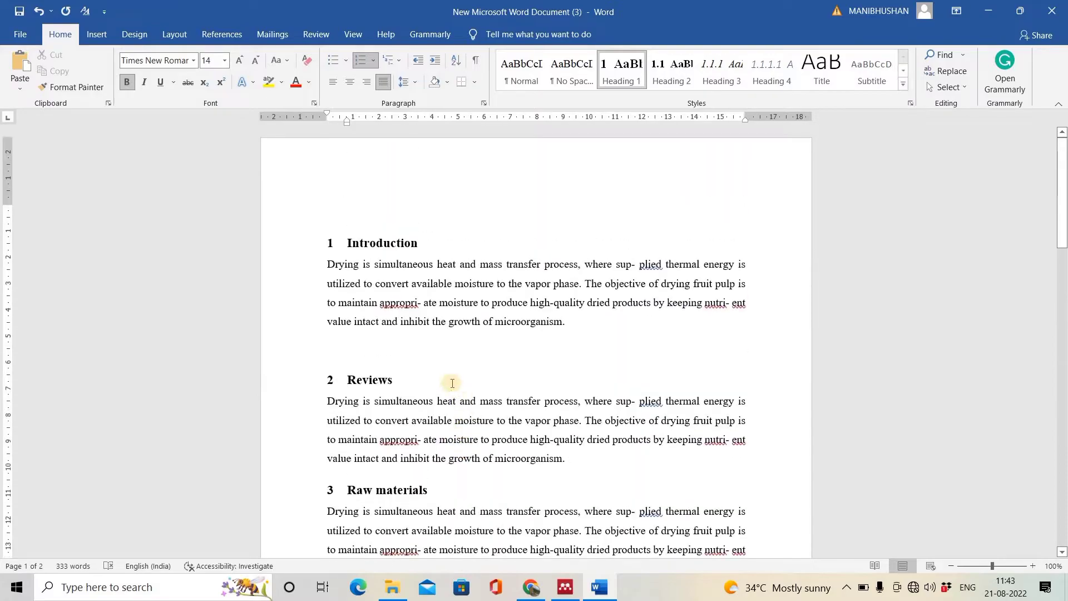
pyautogui.hotkey('ctrl', 'z')
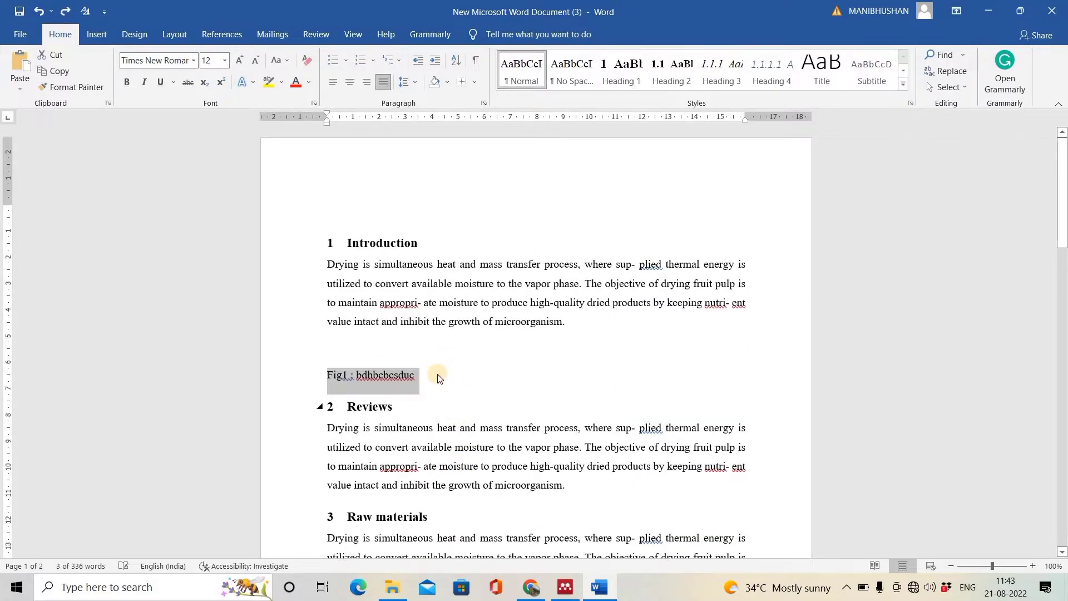
pyautogui.hotkey('ctrl', 'z')
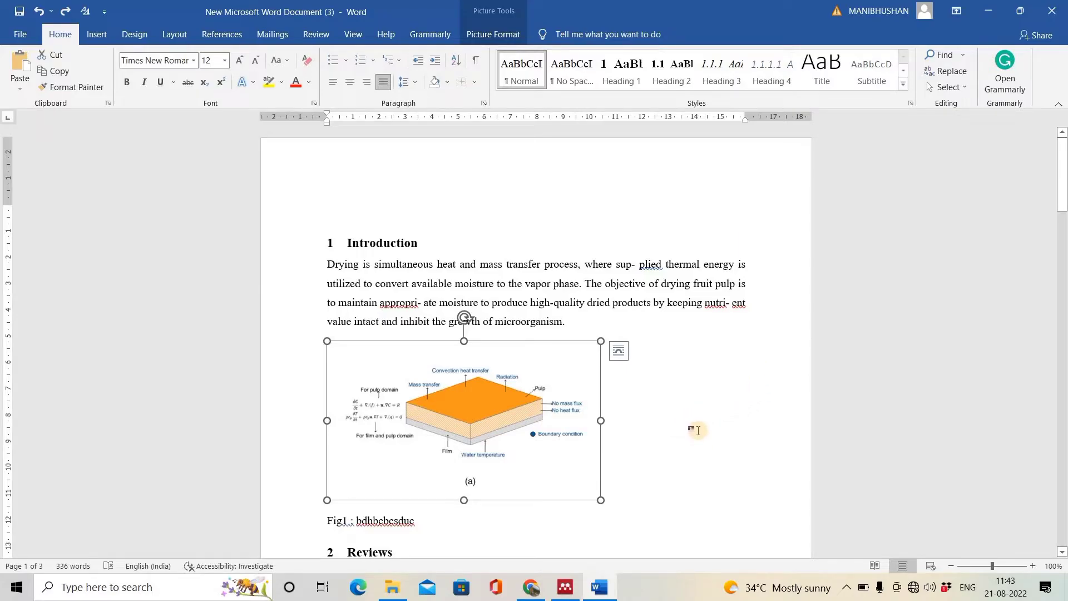
# Delete the manually typed Fig1 and Fig 2 captions below the orange 3D model and mesh model pictures
pyautogui.click(351, 520)
pyautogui.moveTo(432, 523); pyautogui.dragTo(313, 516)
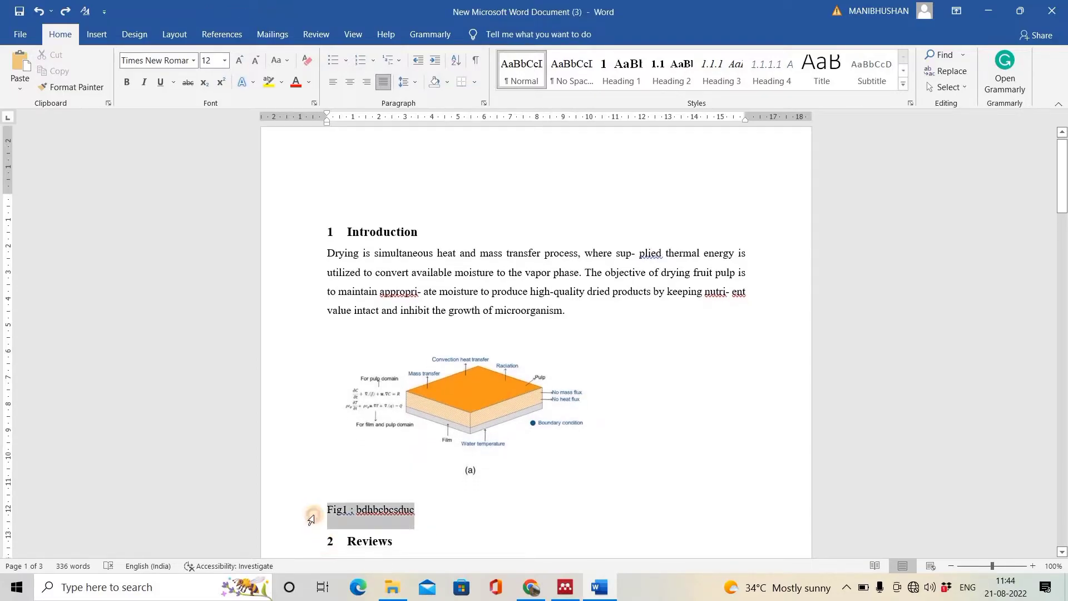
pyautogui.press('Delete')
pyautogui.scroll(-10, 489, 478)
pyautogui.scroll(-9, 507, 480)
pyautogui.scroll(3, 432, 270)
pyautogui.click(289, 289)
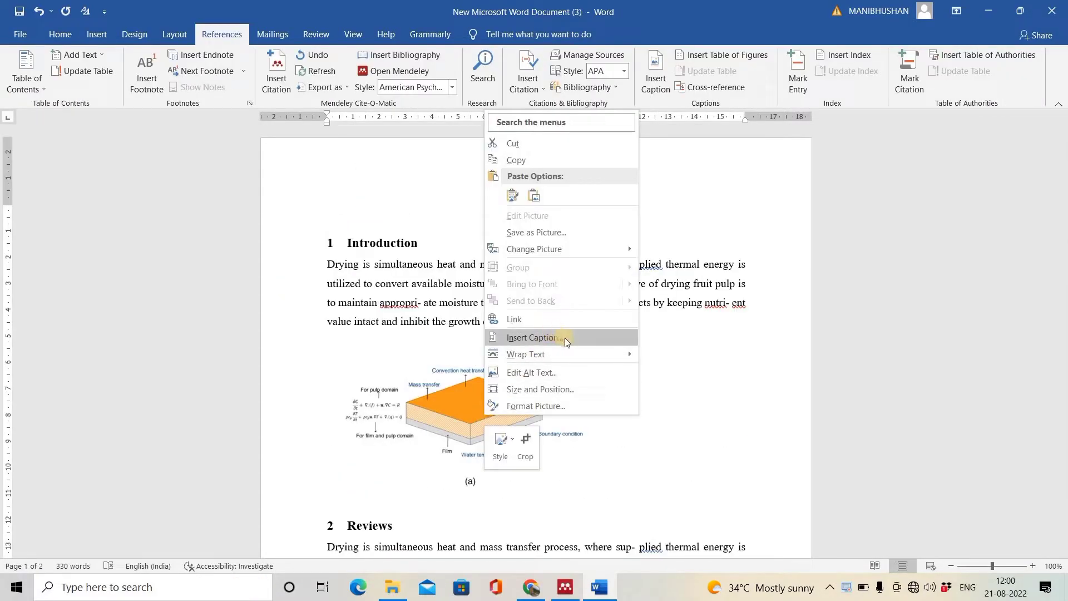
# Insert the automatic caption "Figure 1: 3D model" below the orange model picture in the Introduction
pyautogui.click(566, 338)
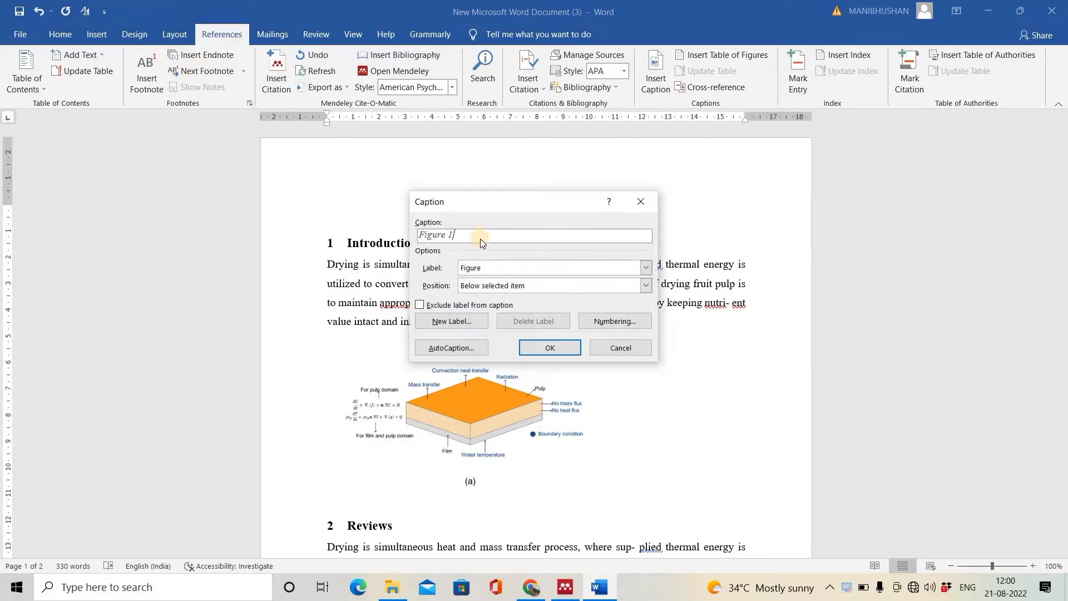
pyautogui.write(':')
pyautogui.write(' #d')
pyautogui.click(540, 348)
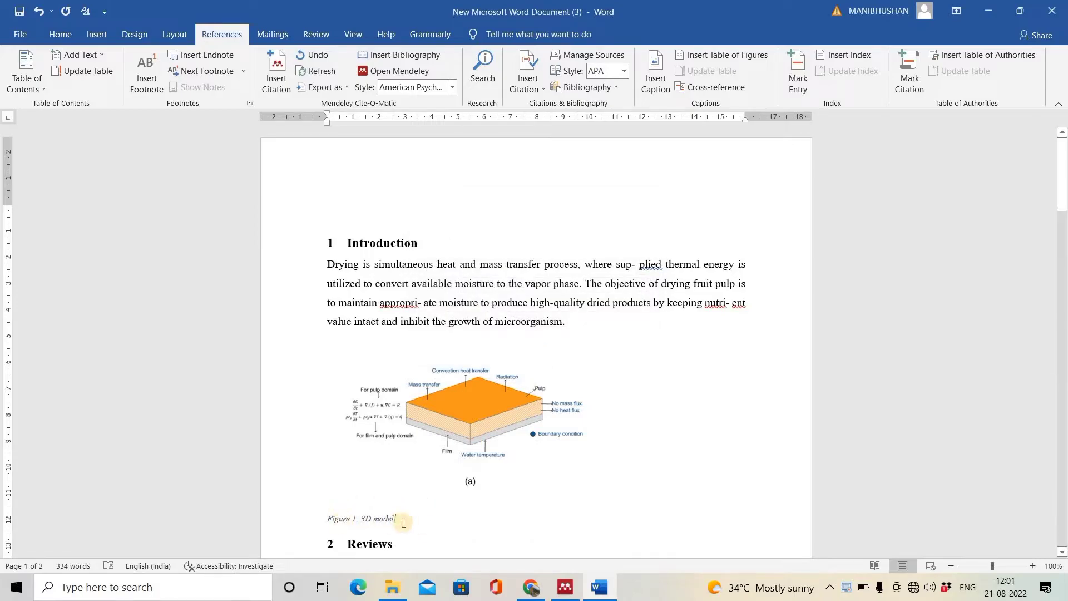
# Insert the automatic caption "Figure 2: Meshing" below the black mesh model picture, keeping the 1, 2, 3 numbering format
pyautogui.scroll(-15, 412, 510)
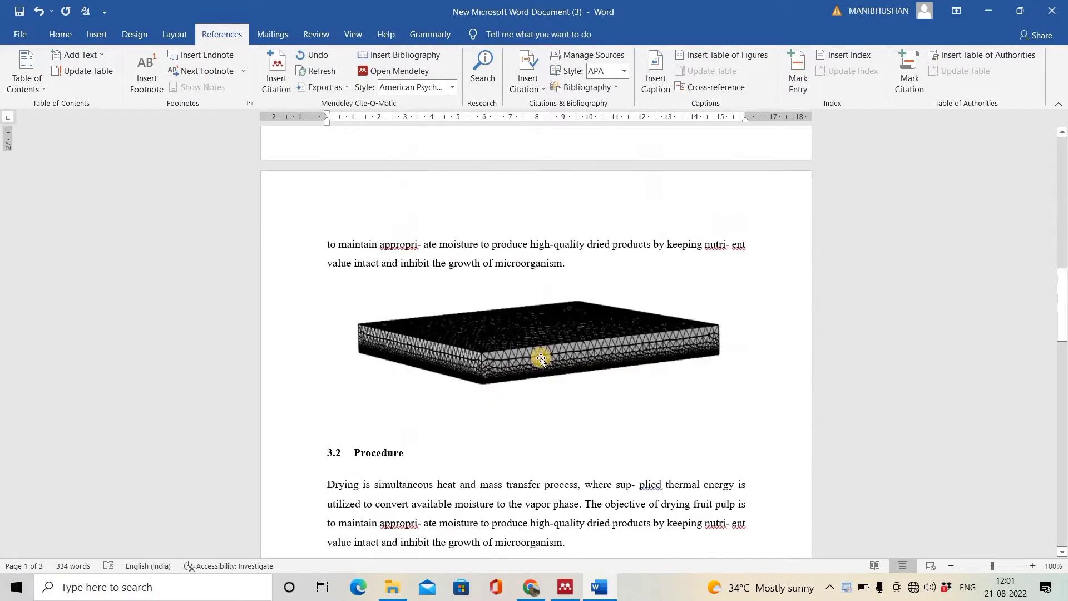
pyautogui.rightClick(544, 349)
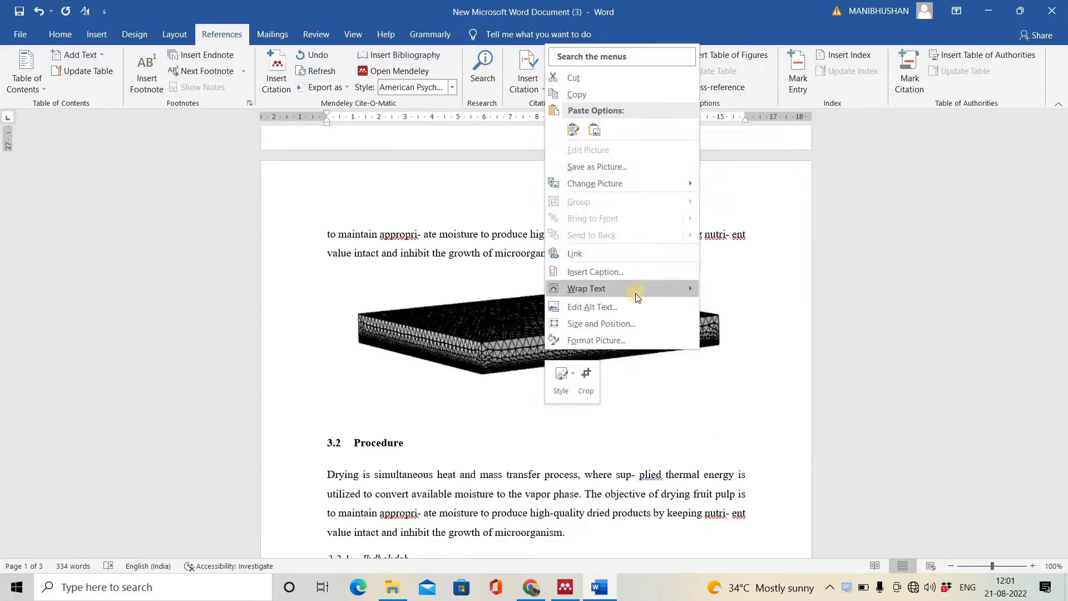
pyautogui.click(627, 273)
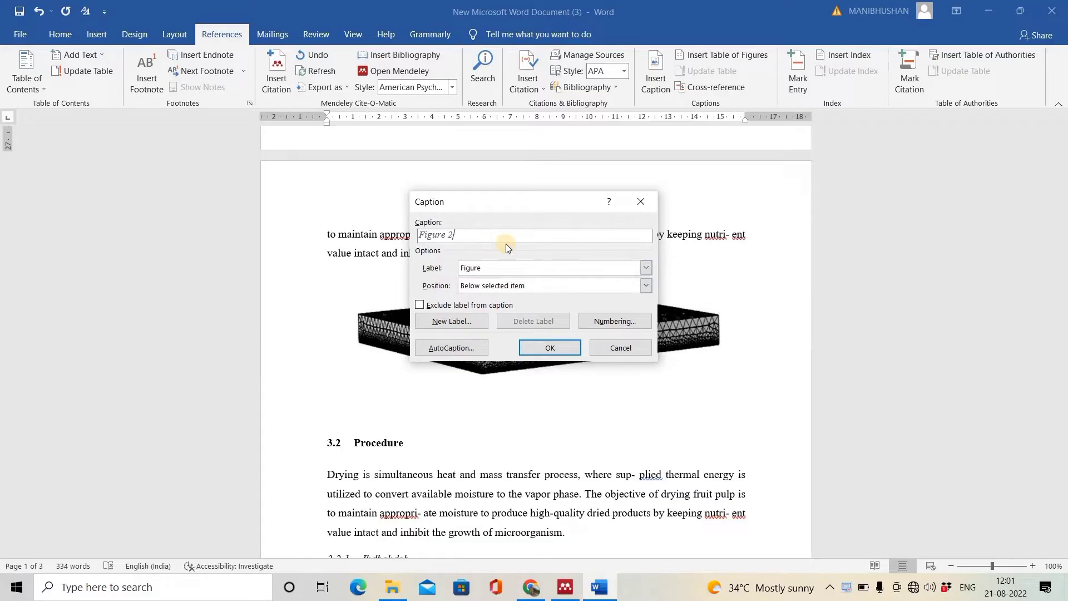
pyautogui.write(':')
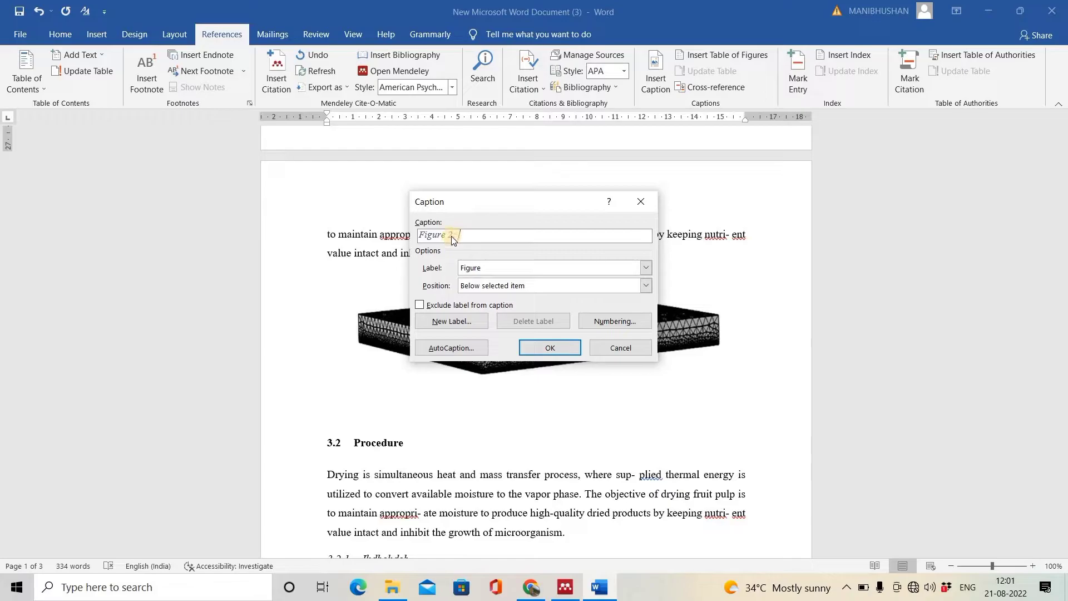
pyautogui.click(619, 320)
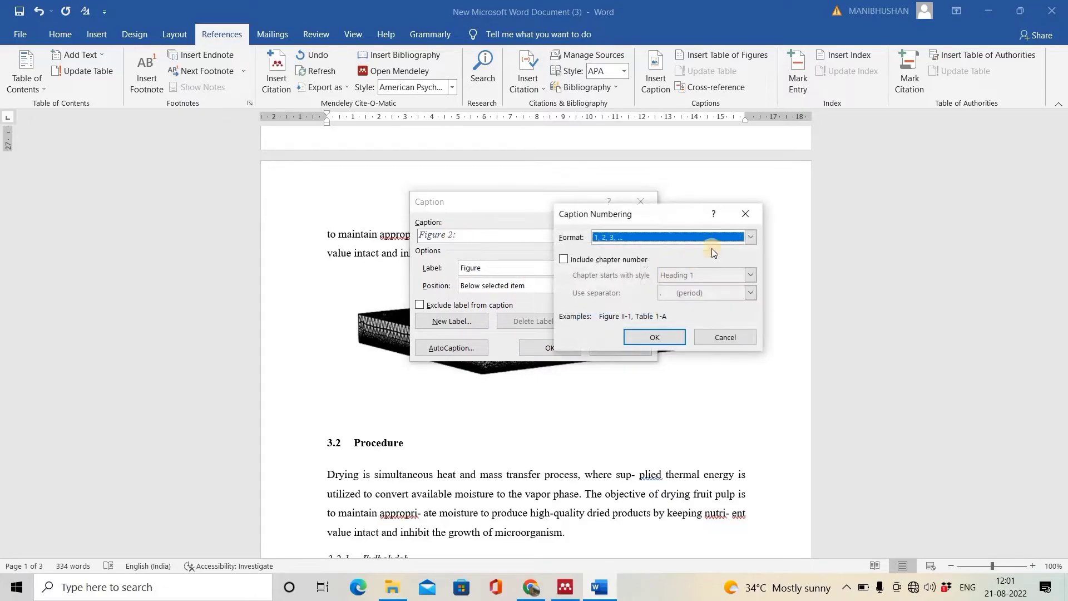
pyautogui.click(750, 239)
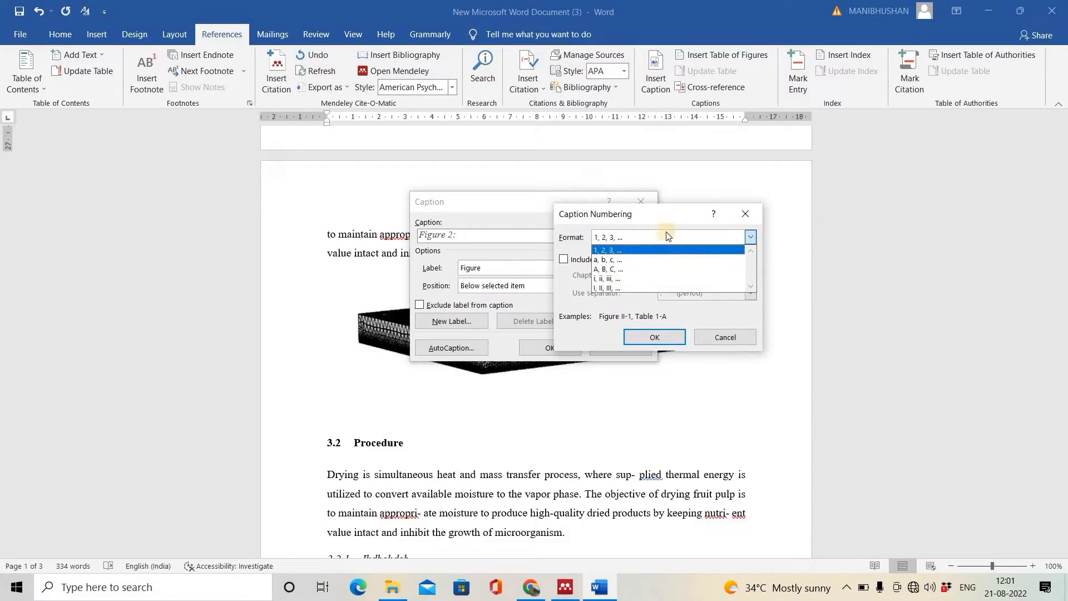
pyautogui.click(675, 215)
pyautogui.click(661, 337)
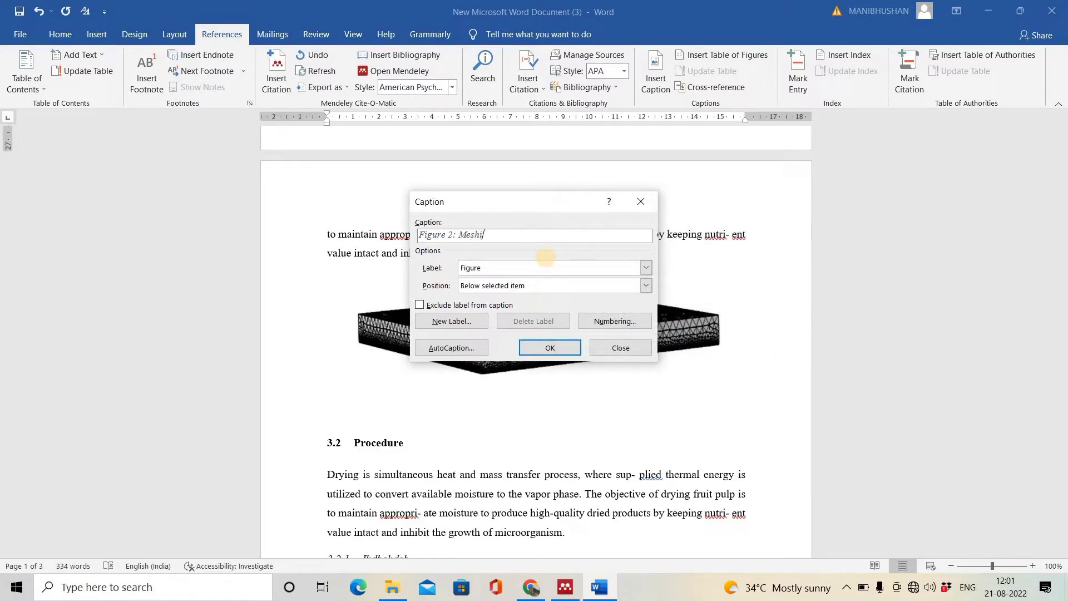
pyautogui.click(549, 348)
# Insert the automatic caption "Figure 3: Grapgh" below the drying graphs picture
pyautogui.scroll(-6, 472, 429)
pyautogui.scroll(-8, 487, 434)
pyautogui.click(529, 286)
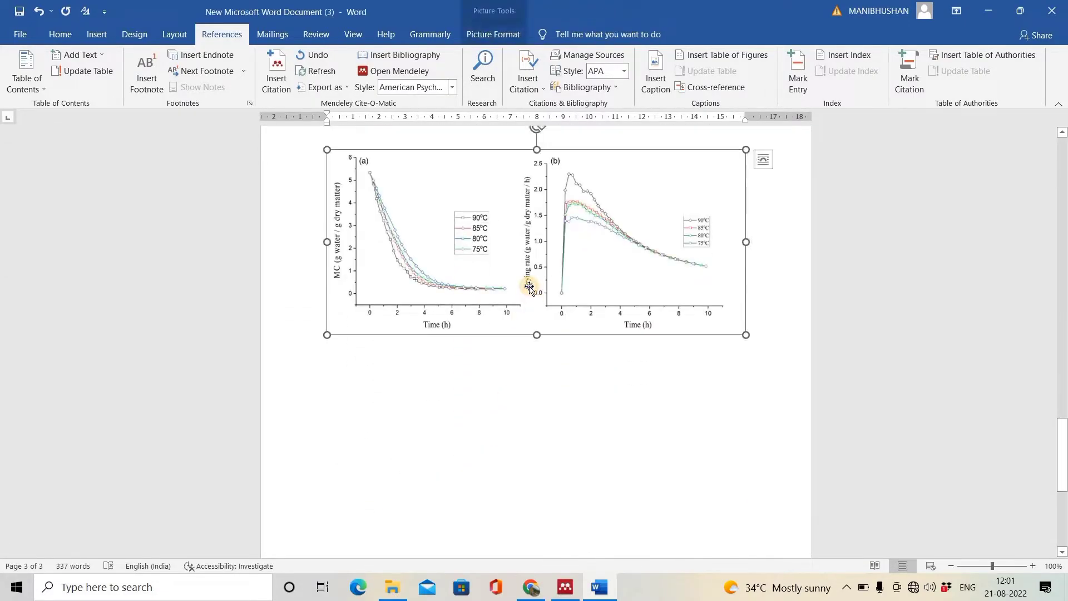
pyautogui.rightClick(529, 287)
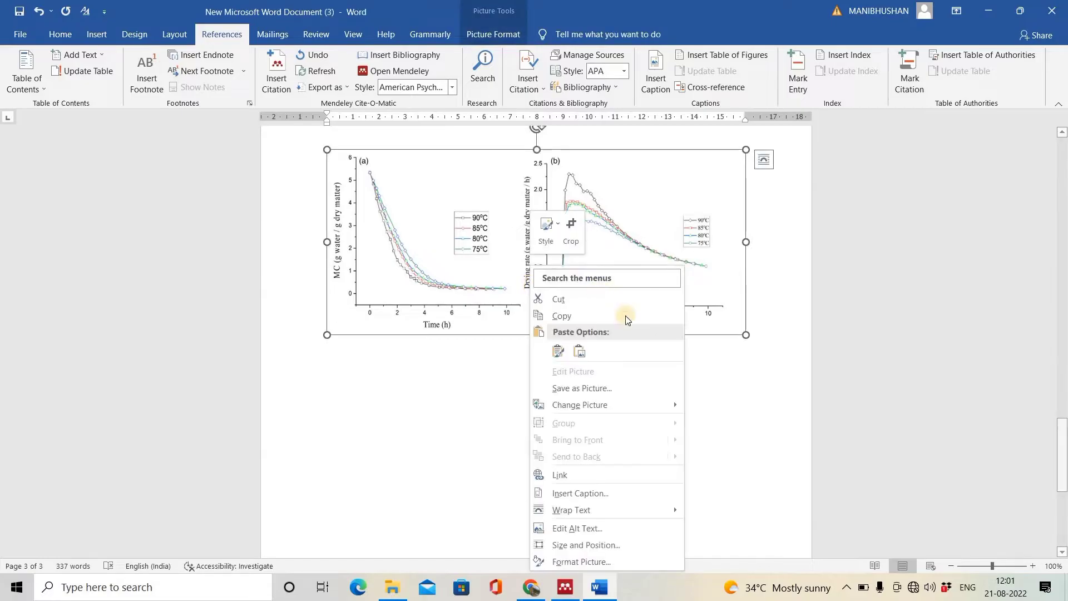
pyautogui.click(628, 494)
pyautogui.write(': Grapgh')
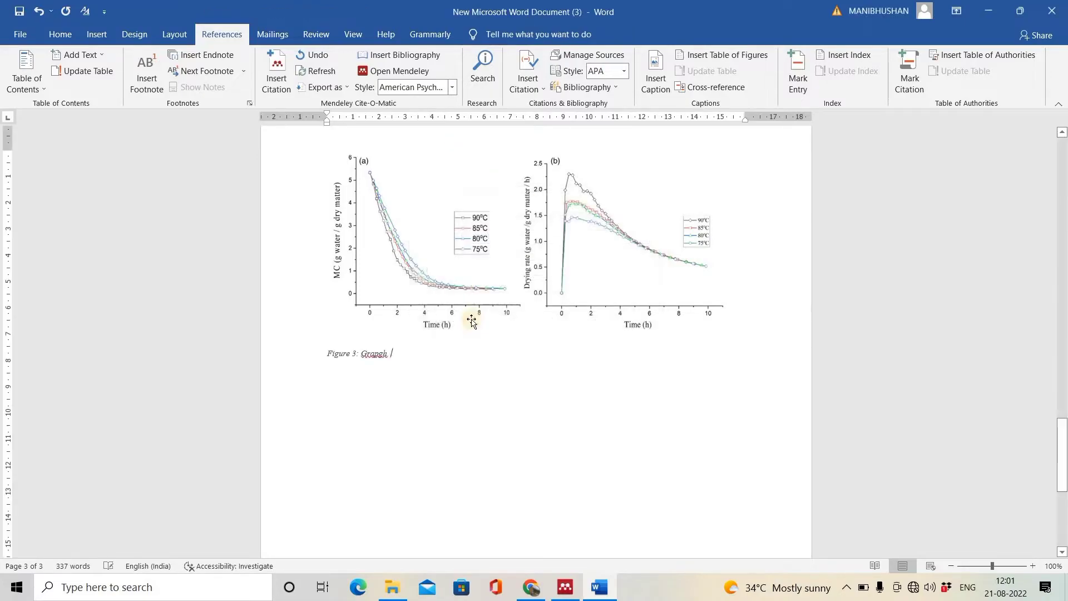
pyautogui.click(548, 348)
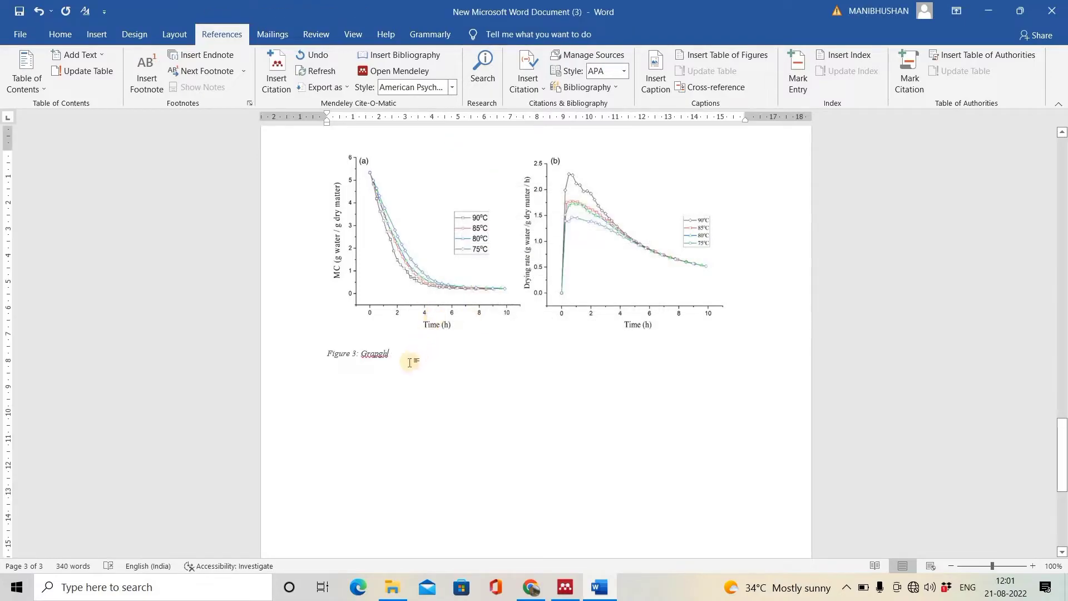
# Insert several blank lines between the Introduction paragraph and the orange 3D model picture
pyautogui.scroll(12, 435, 310)
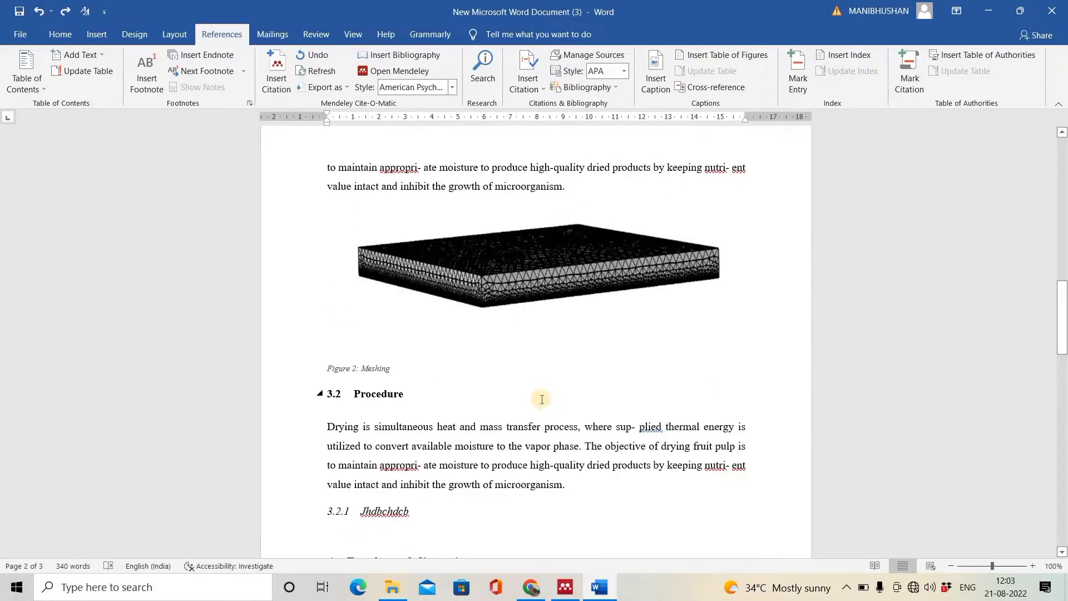
pyautogui.scroll(12, 547, 401)
pyautogui.scroll(4, 546, 401)
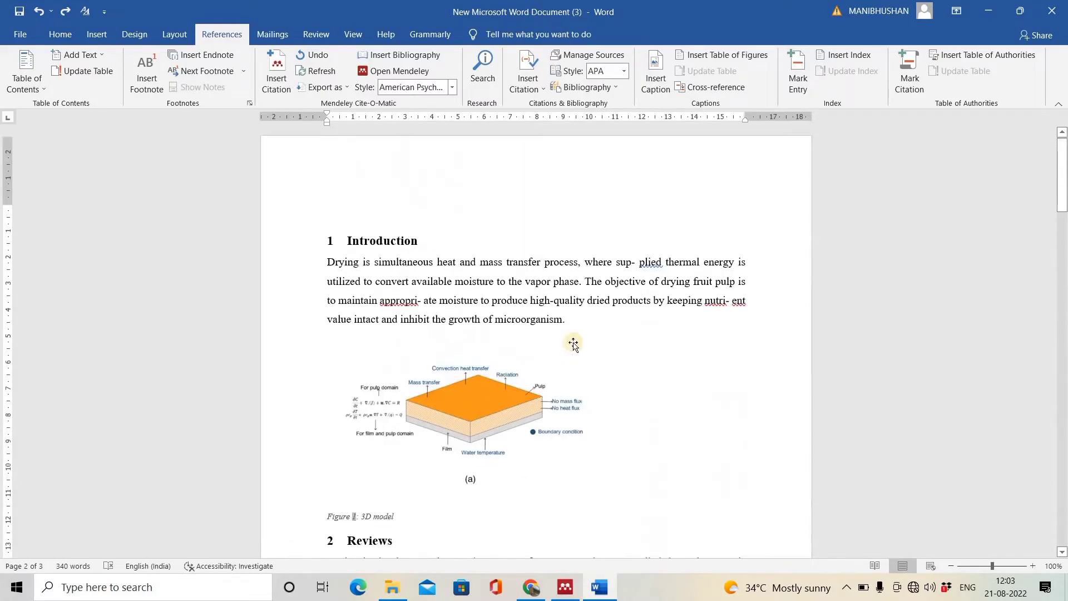
pyautogui.click(577, 311)
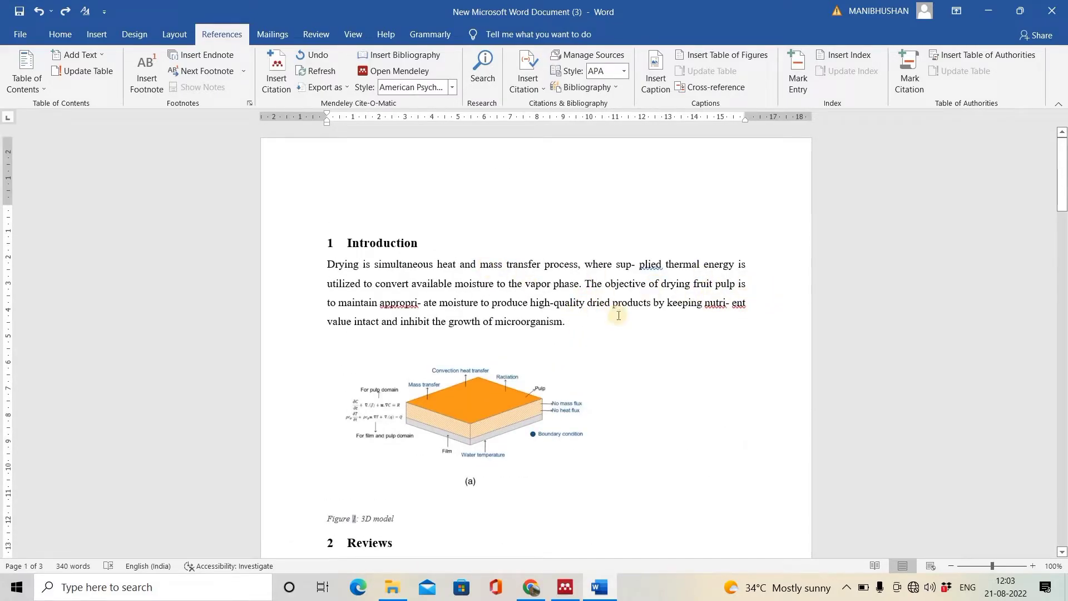
pyautogui.press('Return')
pyautogui.press('Return')
pyautogui.press('Return')
pyautogui.press('Return')
pyautogui.press('Return')
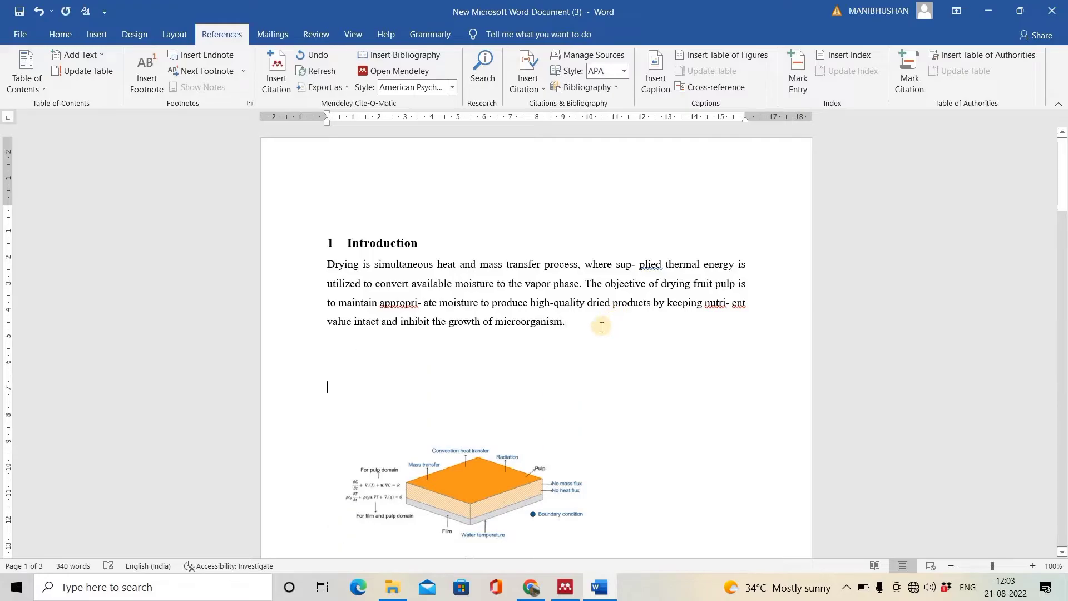
# Insert several blank lines inside the Introduction paragraph, directly after "The objective of drying fruit pulp is"
pyautogui.press('Return')
pyautogui.press('Return')
pyautogui.press('Return')
pyautogui.press('Return')
pyautogui.press('Return')
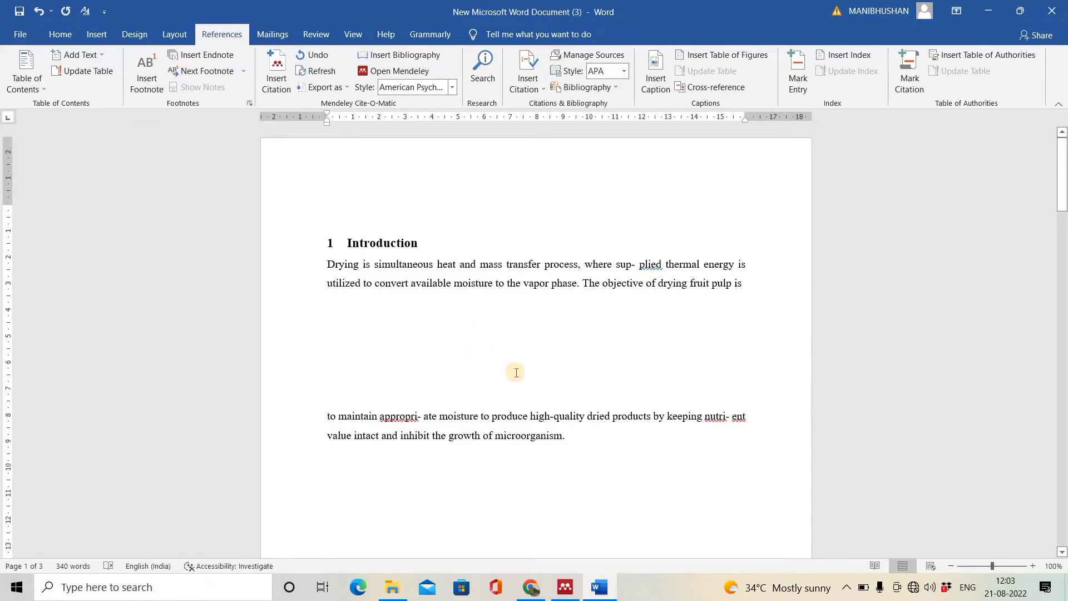
# Review the inserted pictures and their caption numbers through the sections, ending back at the Introduction
pyautogui.scroll(-3, 512, 350)
pyautogui.scroll(1, 536, 370)
pyautogui.scroll(-1, 536, 365)
pyautogui.scroll(-1, 603, 270)
pyautogui.scroll(2, 593, 255)
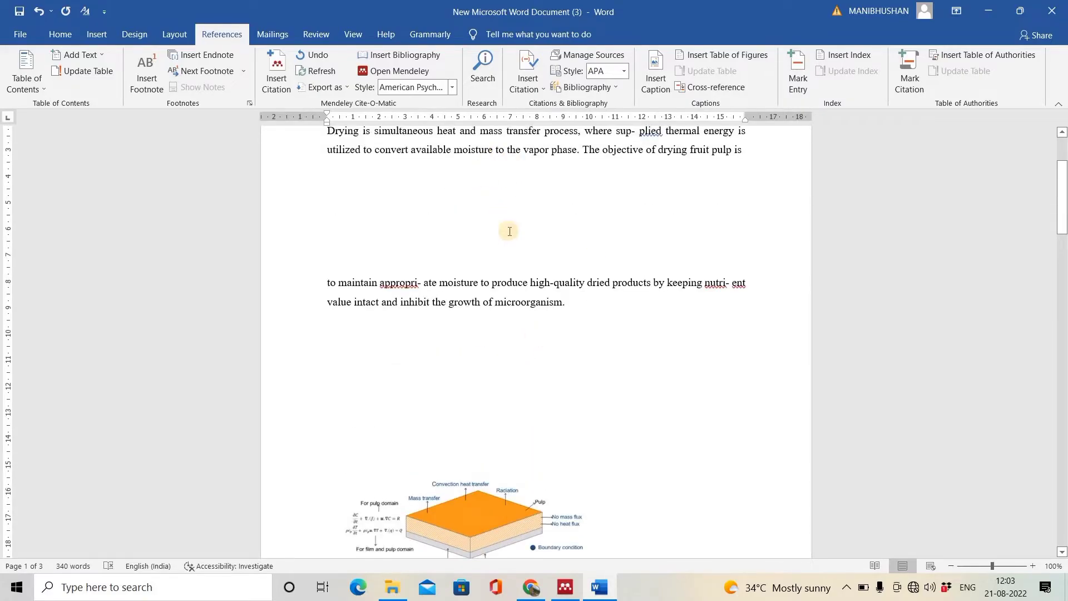
pyautogui.scroll(-10, 484, 350)
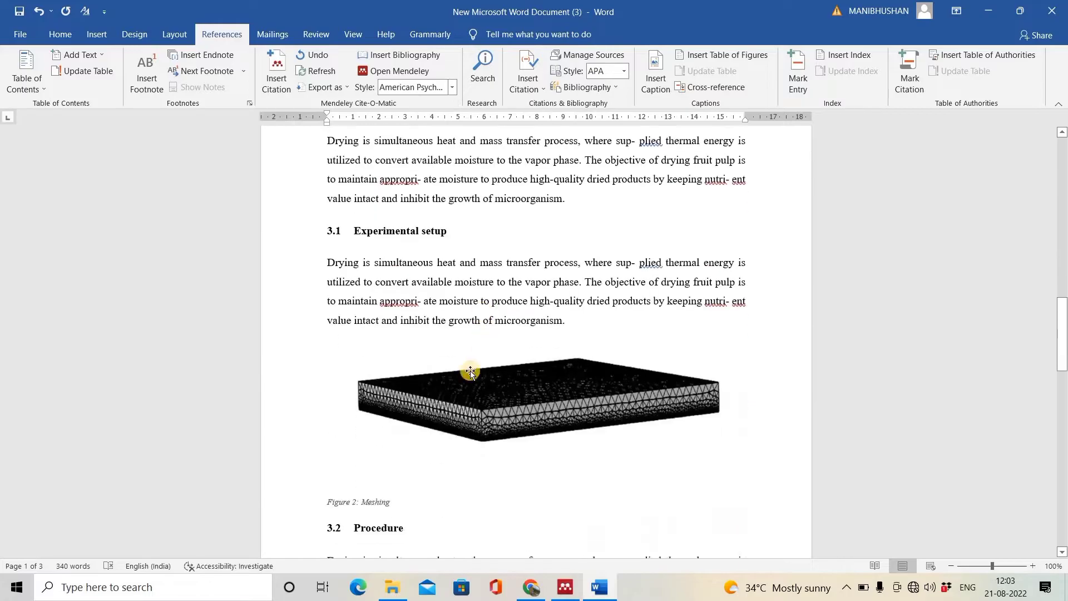
pyautogui.scroll(-9, 469, 370)
pyautogui.scroll(10, 466, 398)
pyautogui.scroll(5, 468, 392)
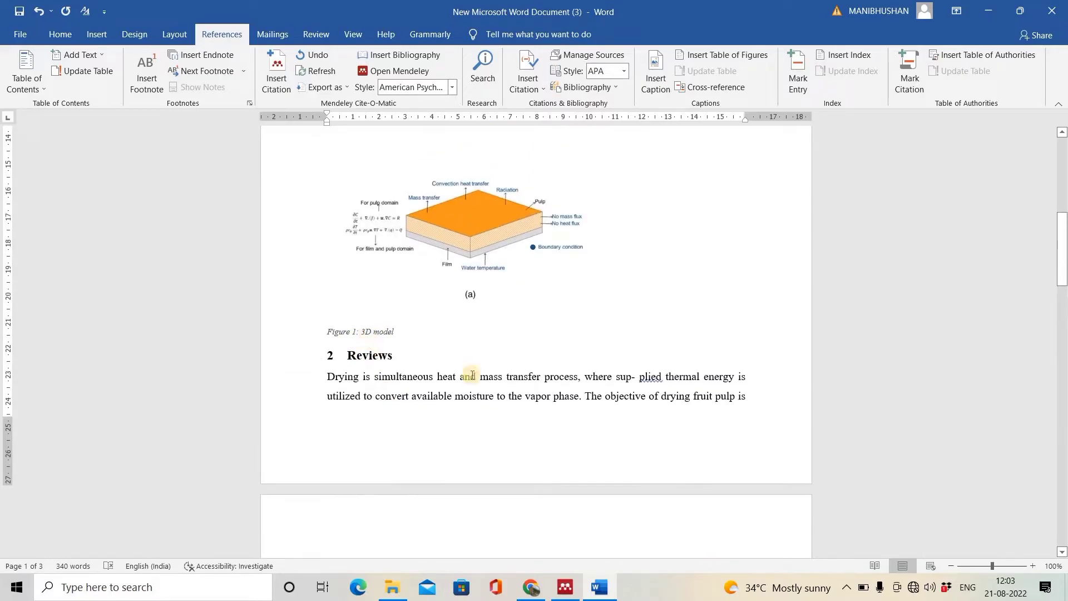
pyautogui.scroll(5, 628, 406)
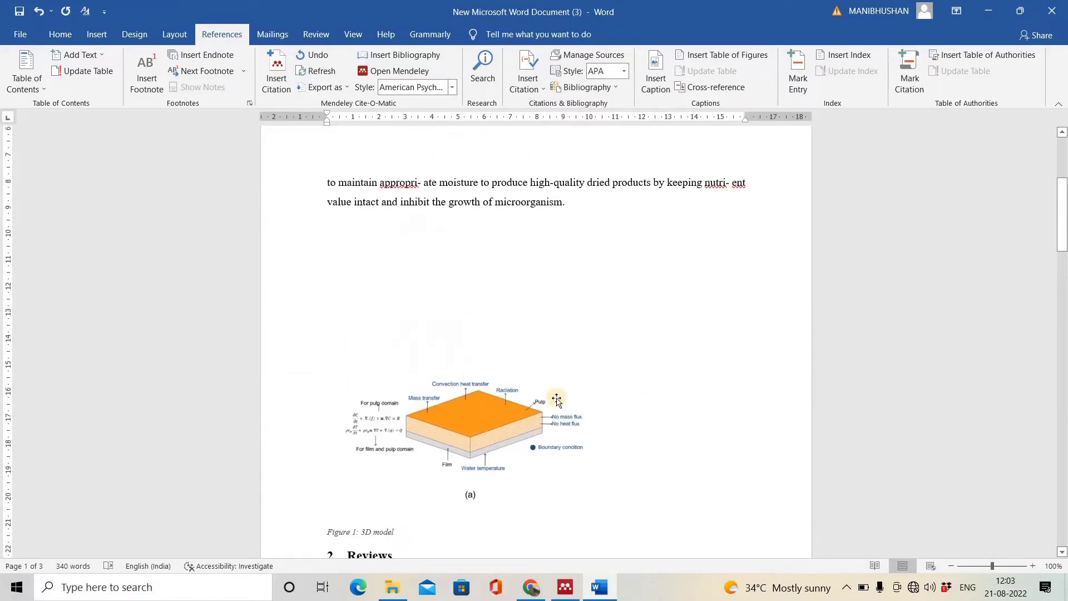
pyautogui.scroll(3, 560, 399)
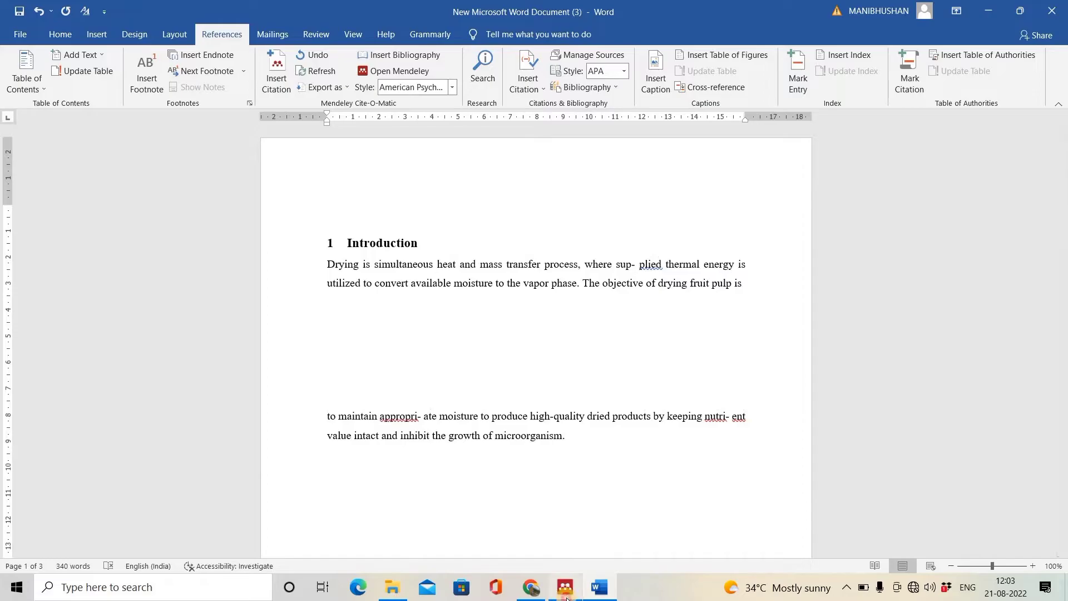
# Switch to Mendeley Desktop and capture the % MC difference versus time plot on page 12 of the drying paper as a screenshot
pyautogui.click(565, 586)
pyautogui.scroll(-20, 554, 403)
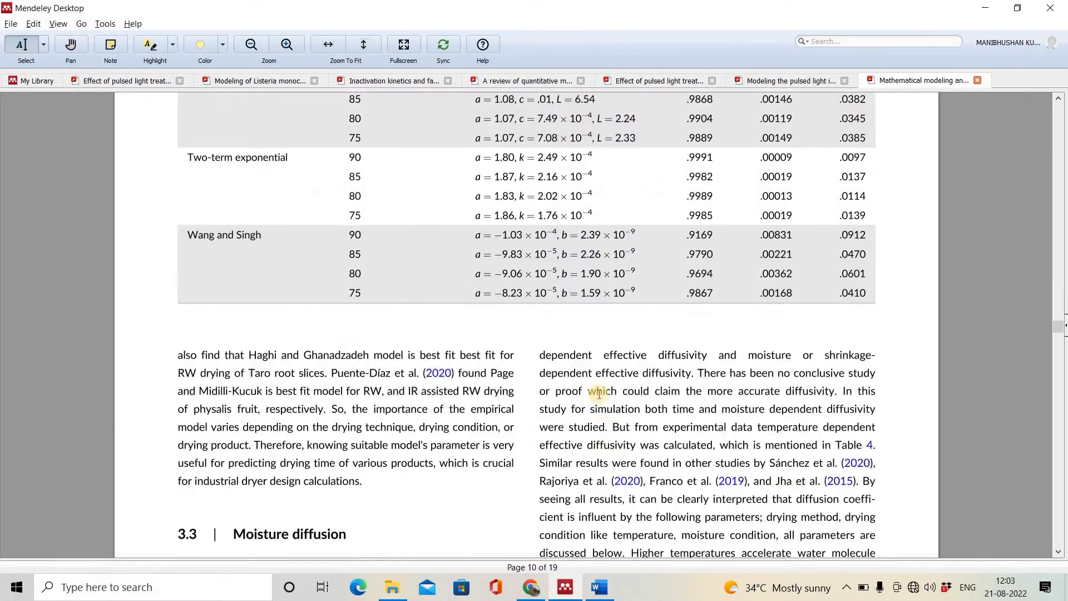
pyautogui.scroll(-6, 668, 416)
pyautogui.moveTo(1059, 346); pyautogui.dragTo(1059, 373)
pyautogui.scroll(-2, 918, 358)
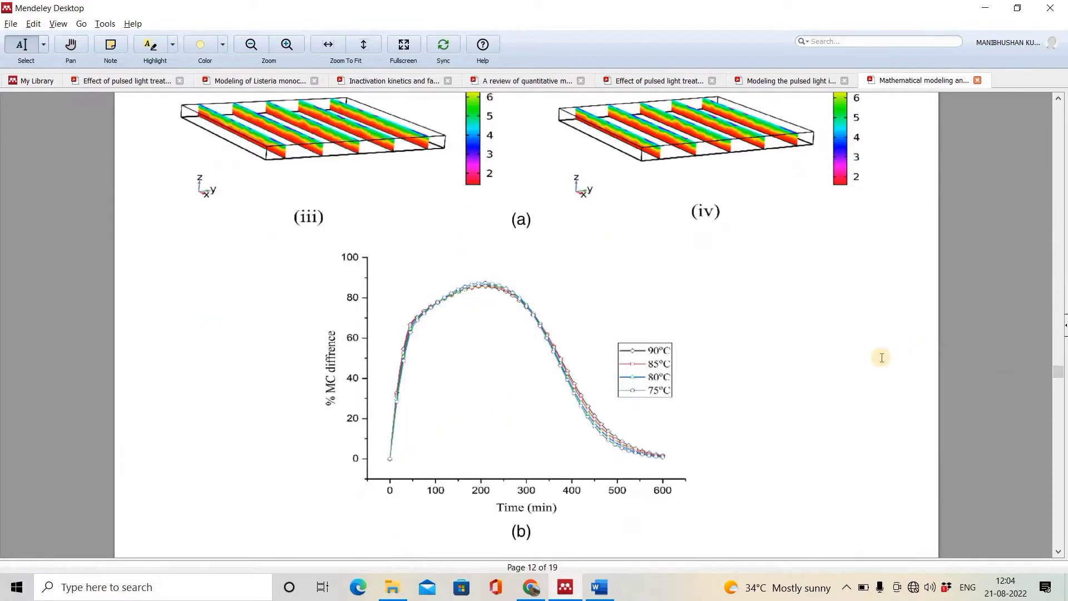
pyautogui.press('super+shift+s')
pyautogui.moveTo(235, 237); pyautogui.dragTo(694, 487)
# Switch back to Word and paste the captured plot into the blank lines within the Introduction paragraph
pyautogui.hotkey('alt', 'Tab')
pyautogui.click(378, 328)
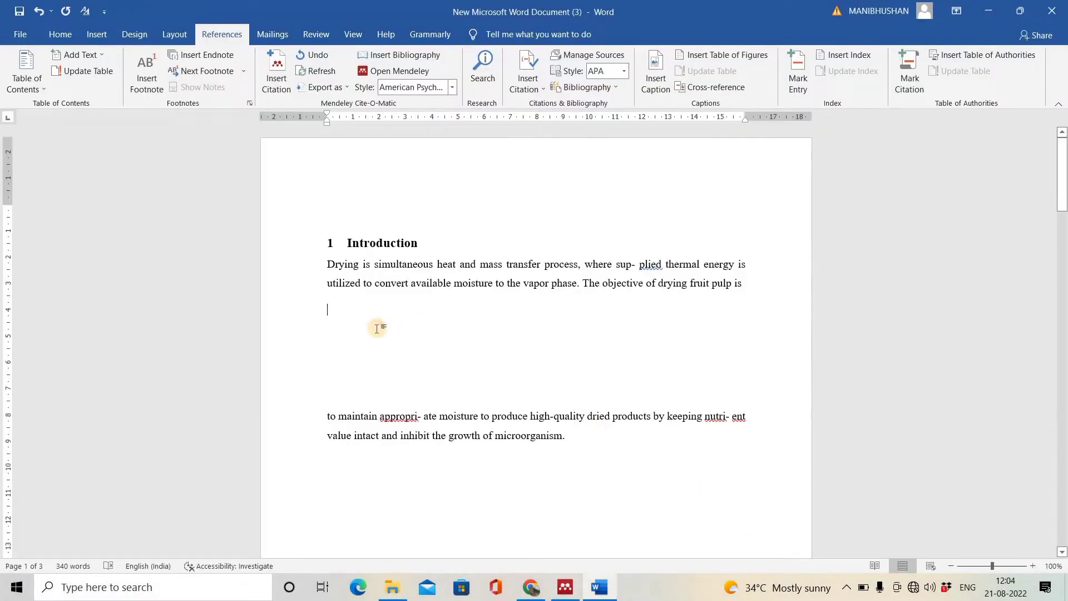
pyautogui.hotkey('ctrl', 'v')
# Insert the automatic caption "Figure 1: Plot" below the pasted % MC difference plot
pyautogui.rightClick(551, 389)
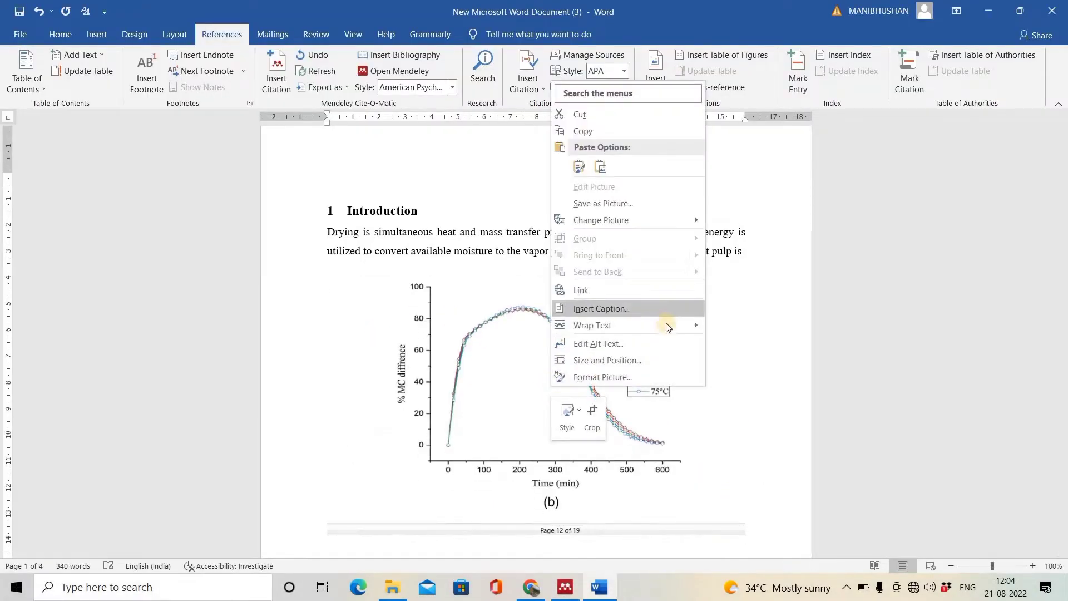
pyautogui.click(640, 308)
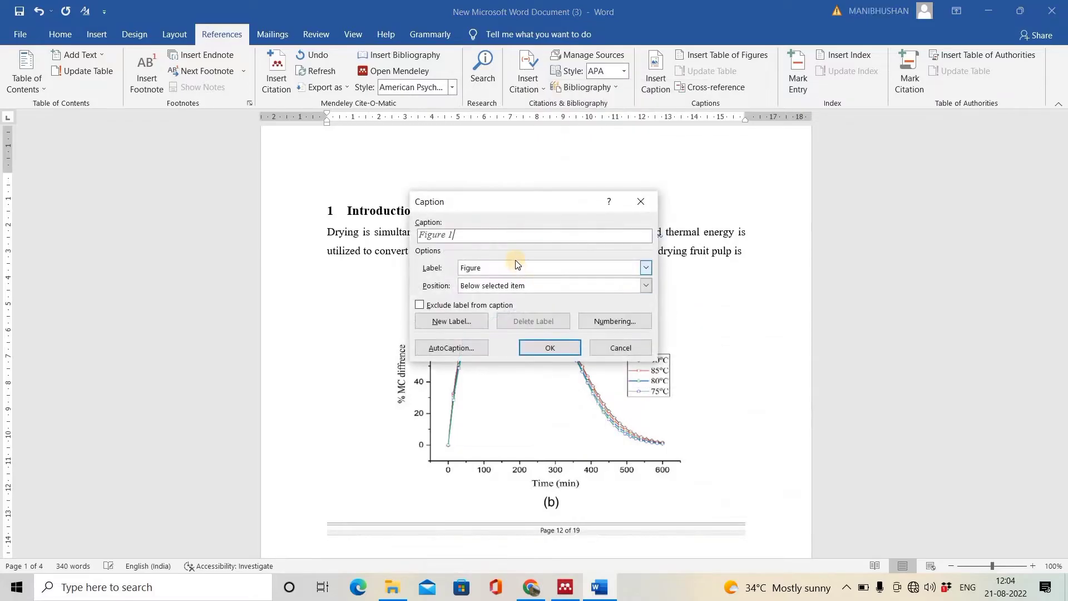
pyautogui.write(': Plo')
pyautogui.click(549, 348)
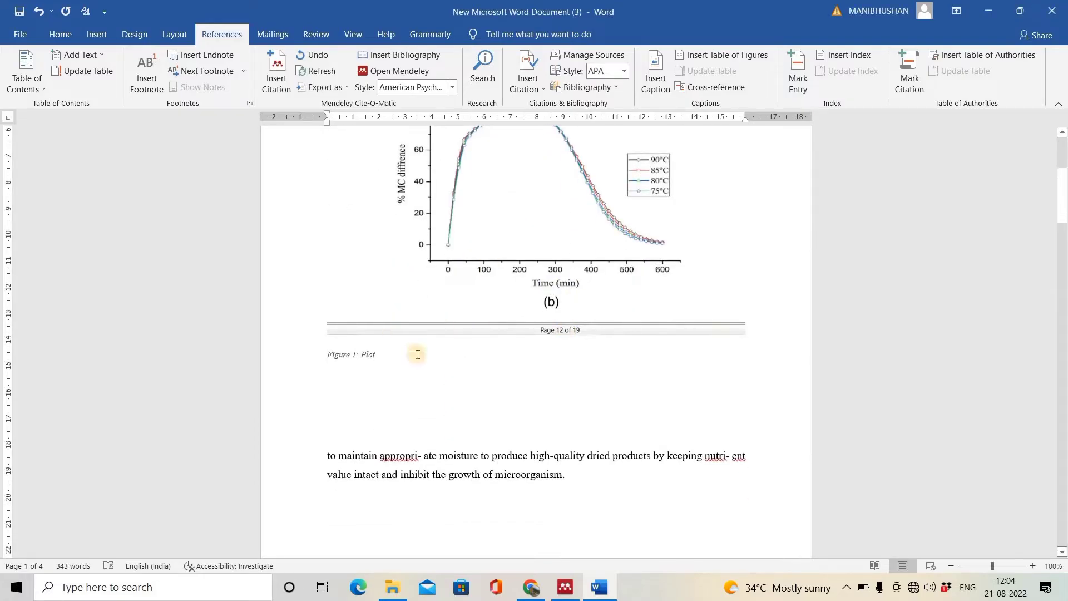
# Check the caption numbers of all figures throughout the document, from the new plot to the drying graphs
pyautogui.scroll(-8, 417, 354)
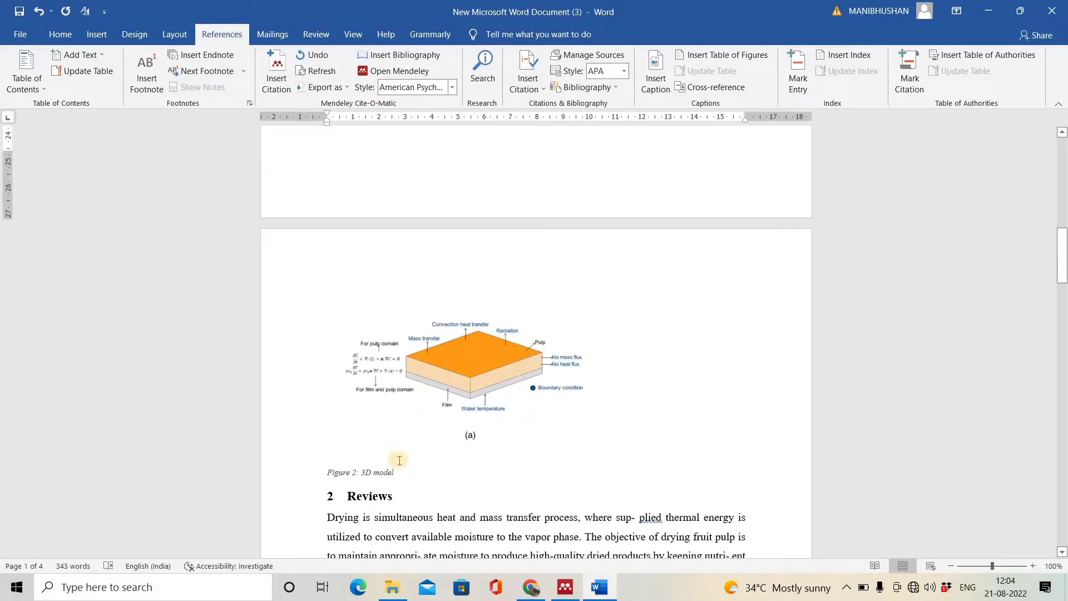
pyautogui.scroll(-15, 347, 474)
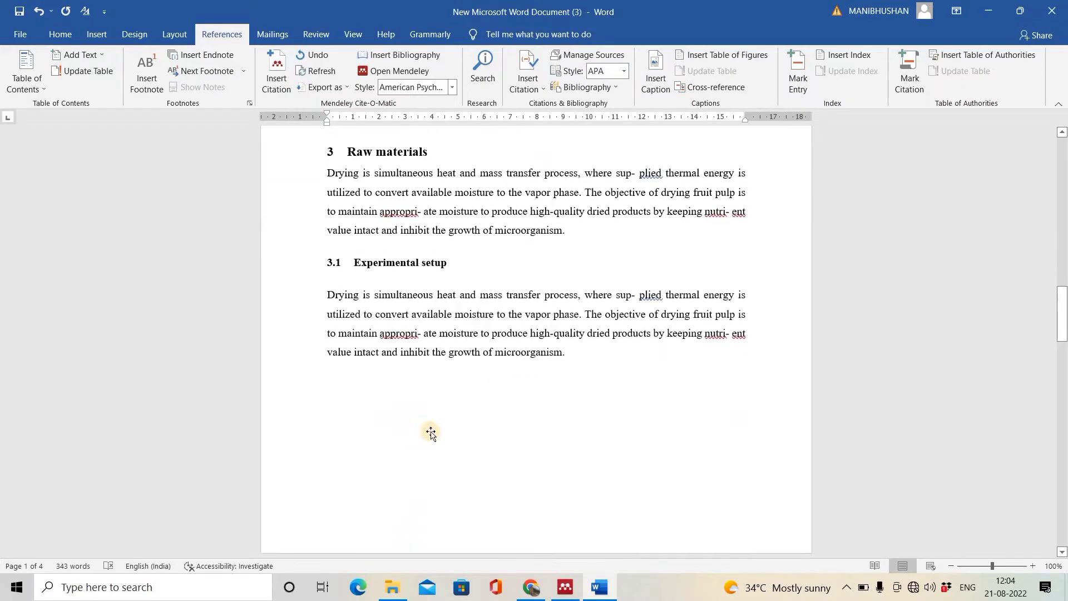
pyautogui.scroll(-15, 362, 437)
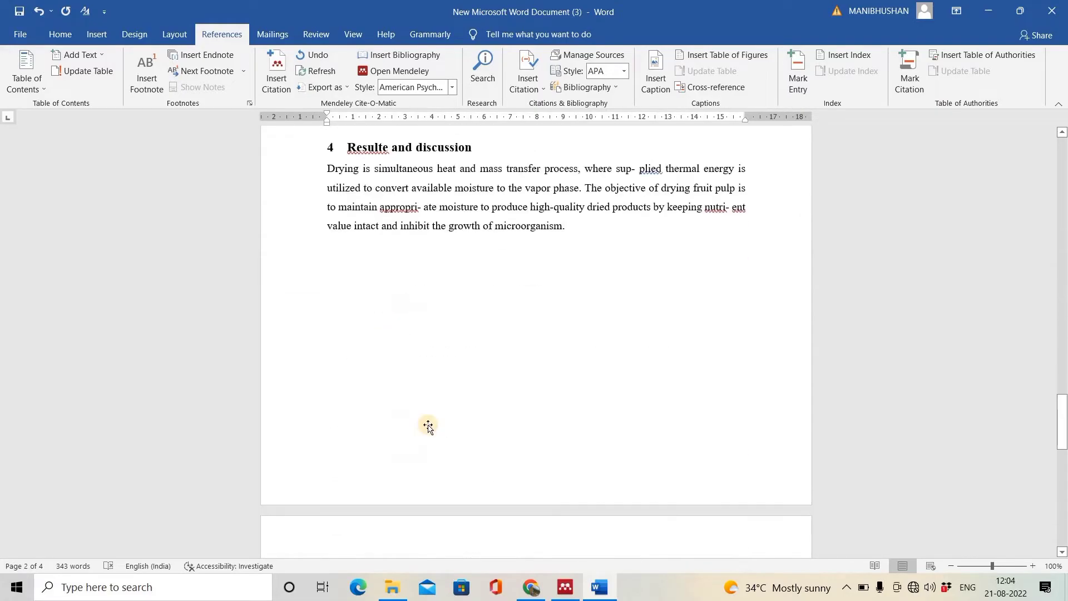
pyautogui.scroll(15, 439, 331)
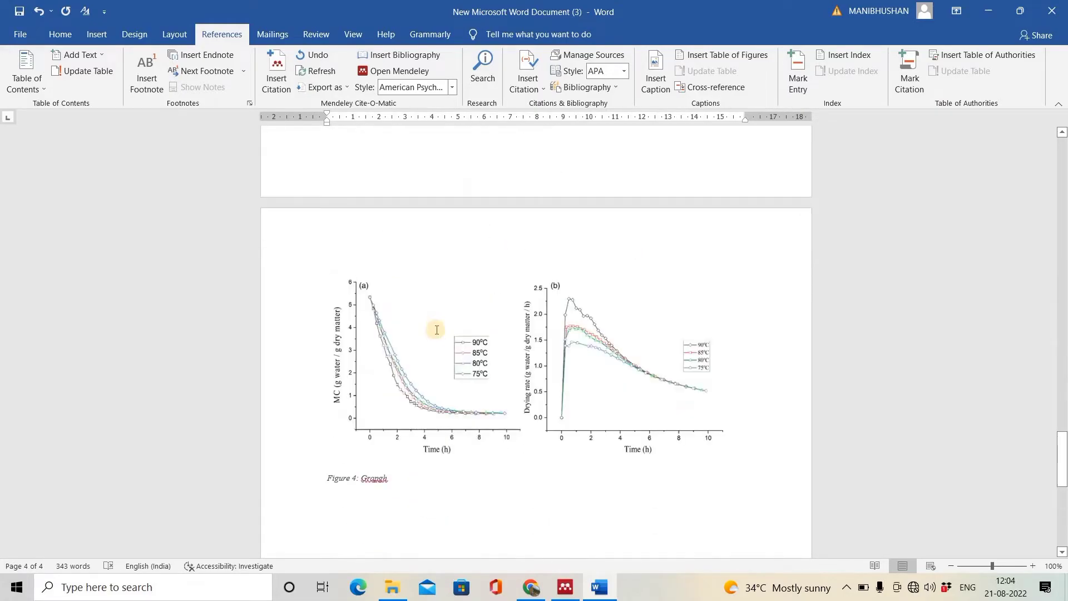
pyautogui.scroll(20, 453, 321)
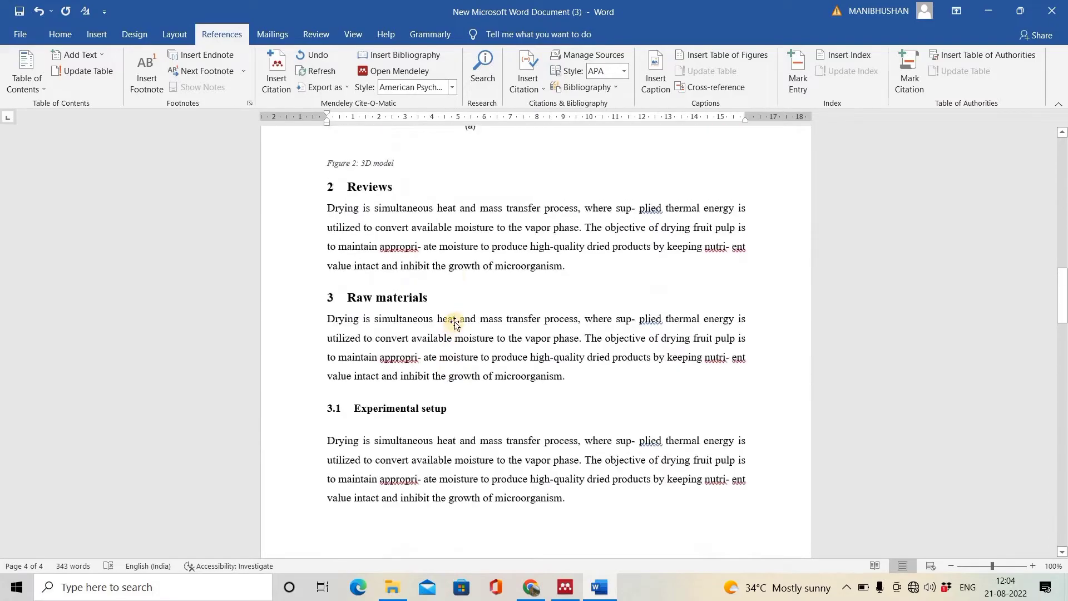
pyautogui.scroll(10, 459, 320)
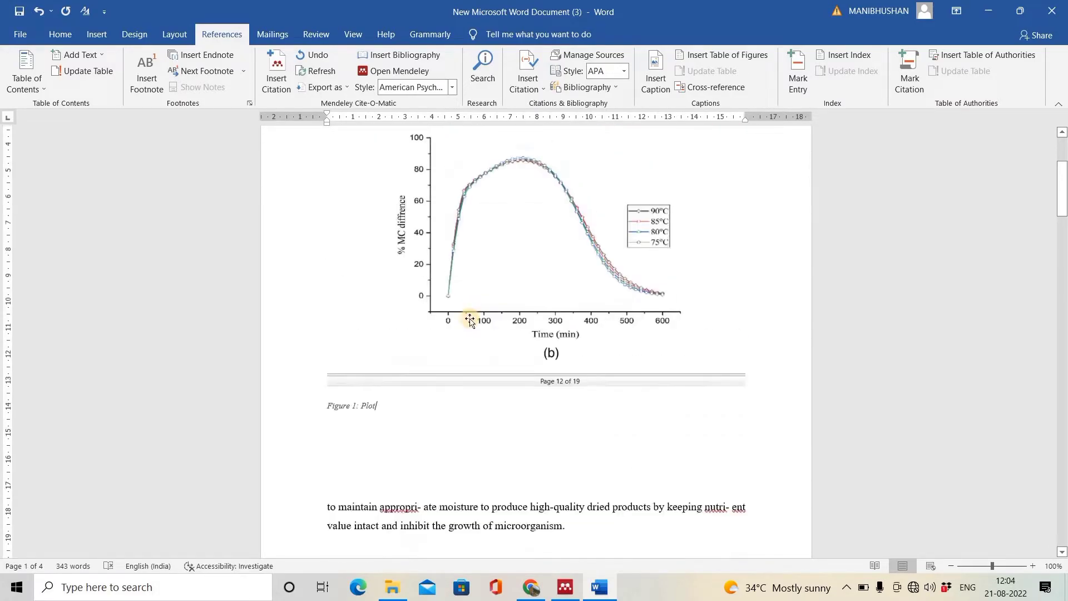
pyautogui.scroll(-4, 445, 305)
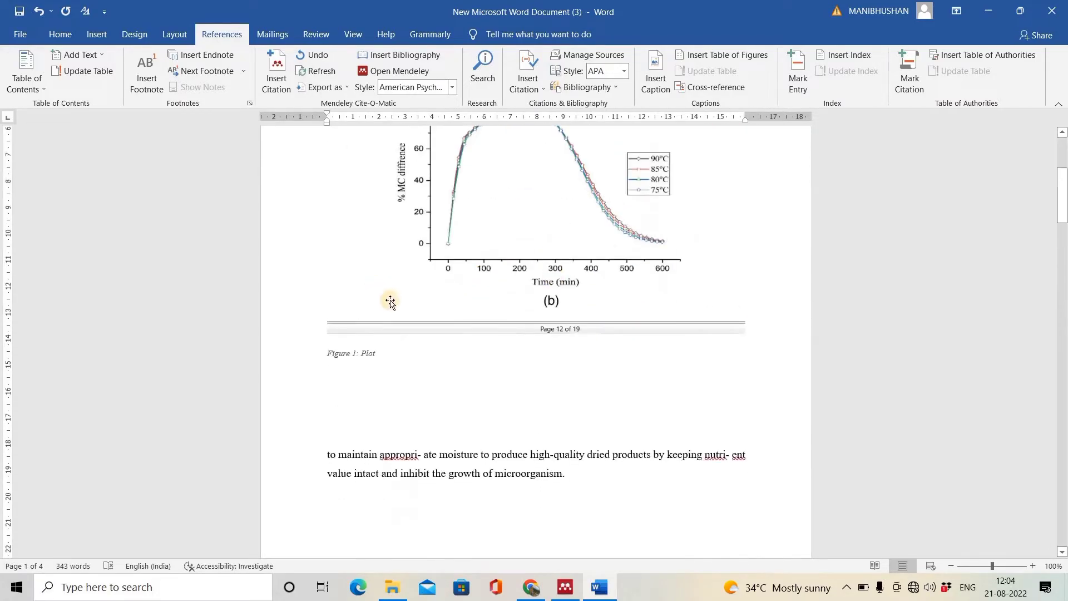
pyautogui.scroll(-4, 534, 361)
pyautogui.scroll(-10, 548, 348)
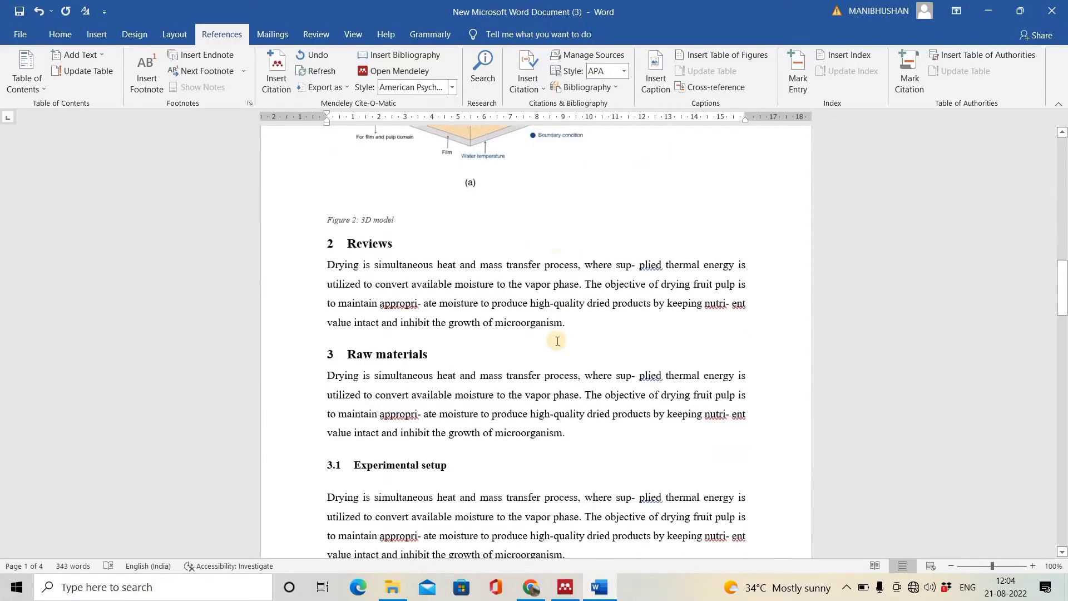
pyautogui.scroll(3, 518, 275)
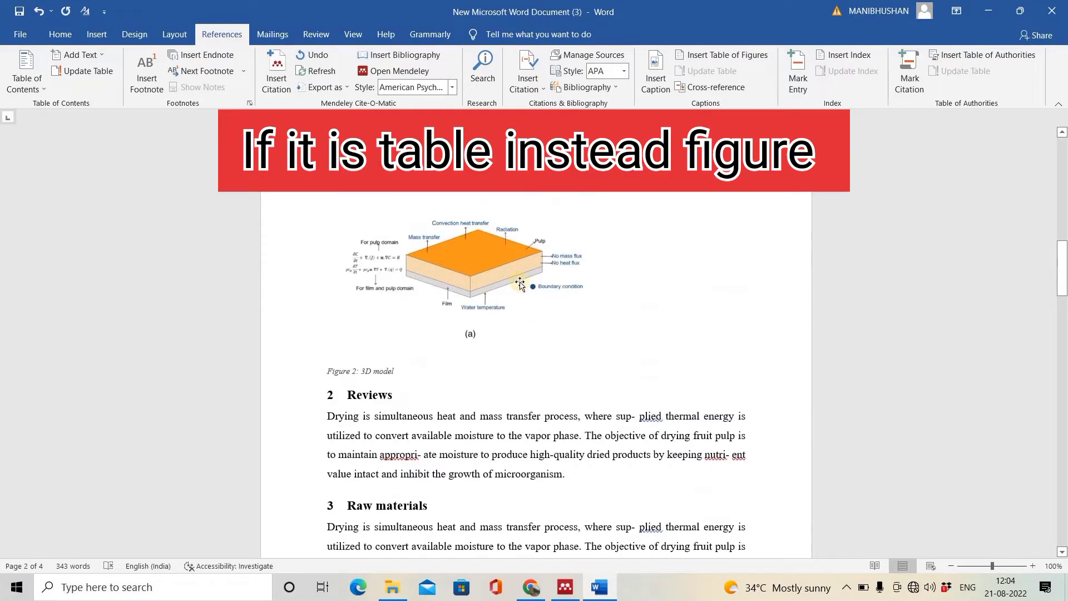
# Examine the label and position choices in the caption settings for the orange 3D model picture, without inserting a caption
pyautogui.rightClick(471, 281)
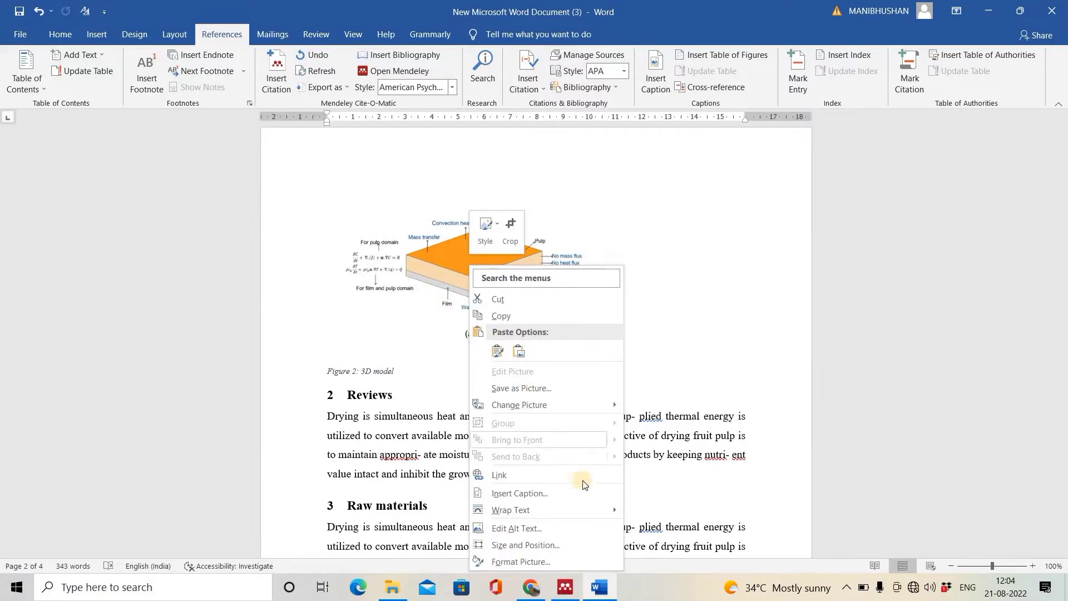
pyautogui.click(589, 495)
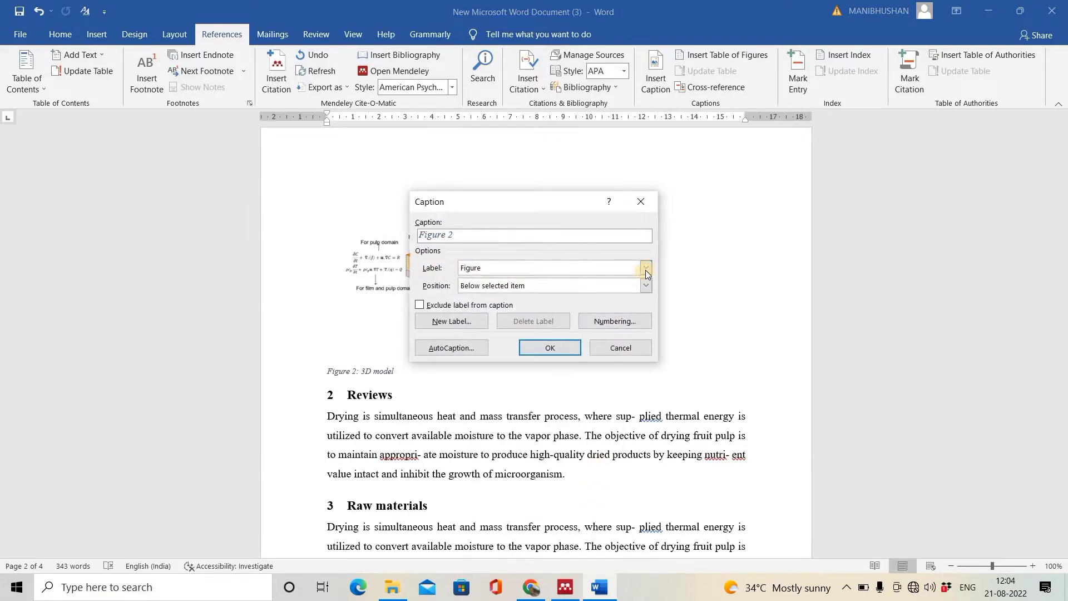
pyautogui.click(645, 268)
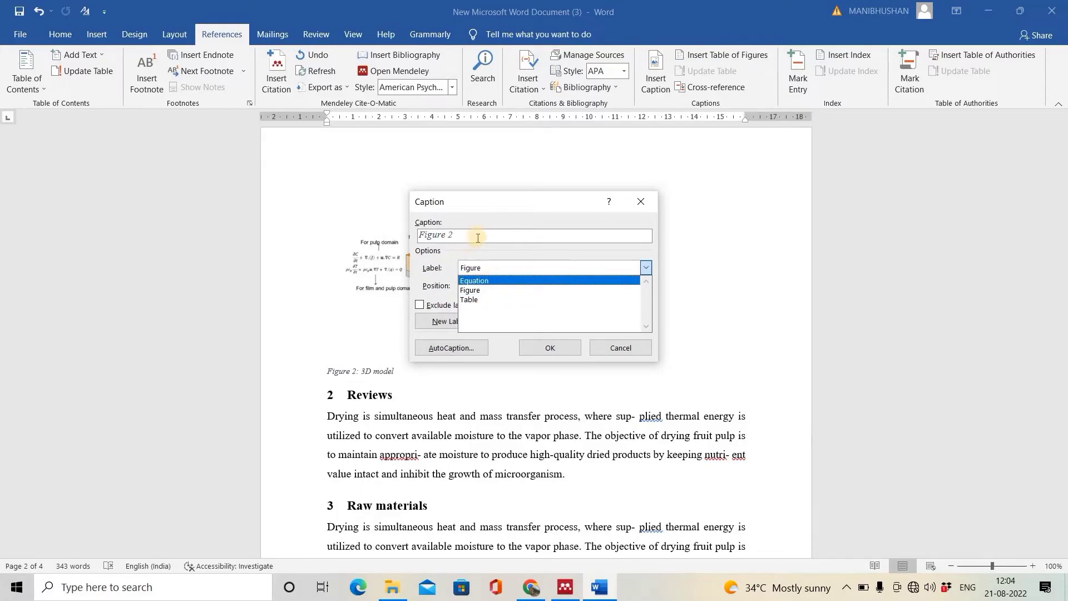
pyautogui.click(449, 257)
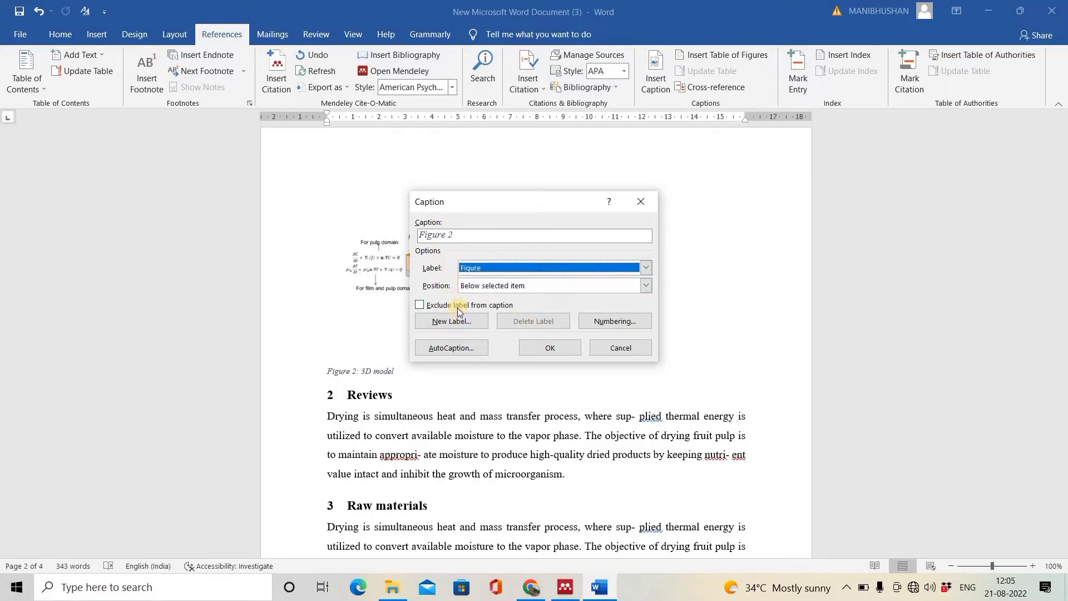
pyautogui.click(645, 284)
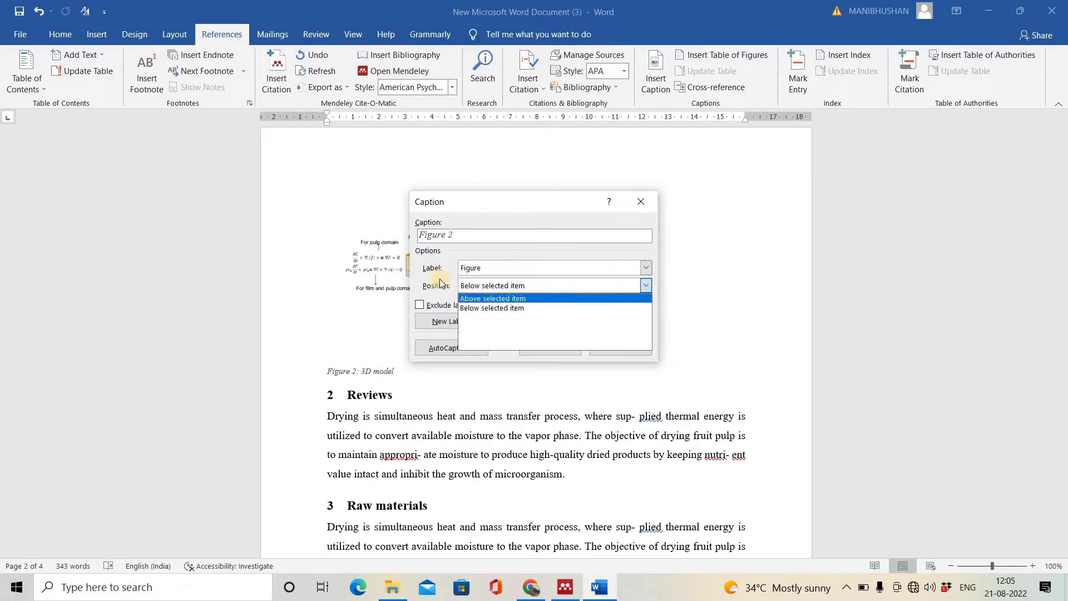
pyautogui.click(557, 285)
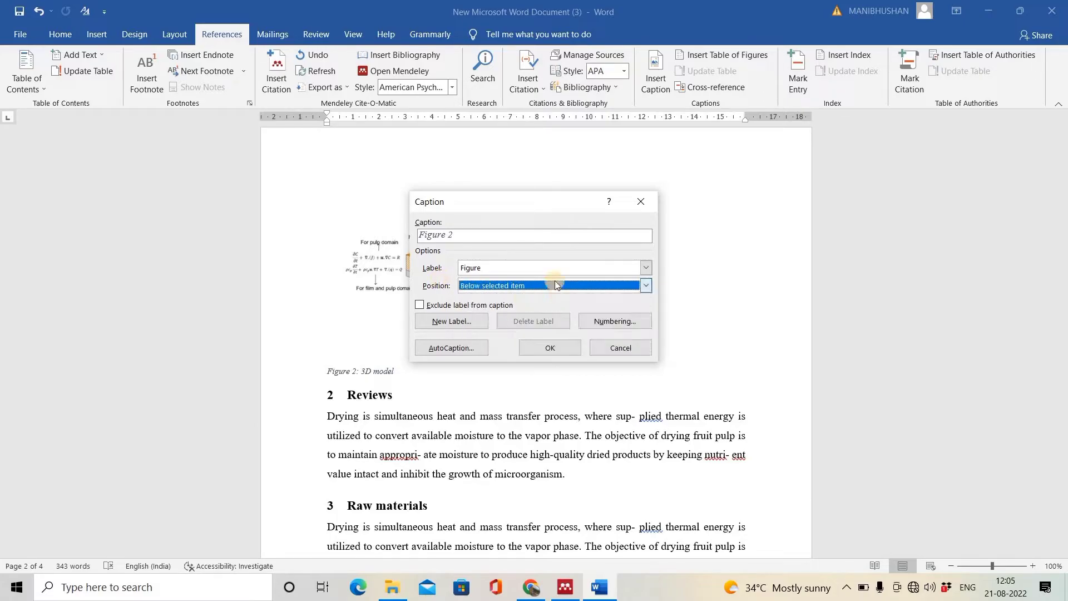
pyautogui.click(641, 201)
pyautogui.moveTo(638, 269); pyautogui.dragTo(658, 280)
# Place the text cursor on the blank line above the Introduction heading on the first page
pyautogui.scroll(-15, 659, 280)
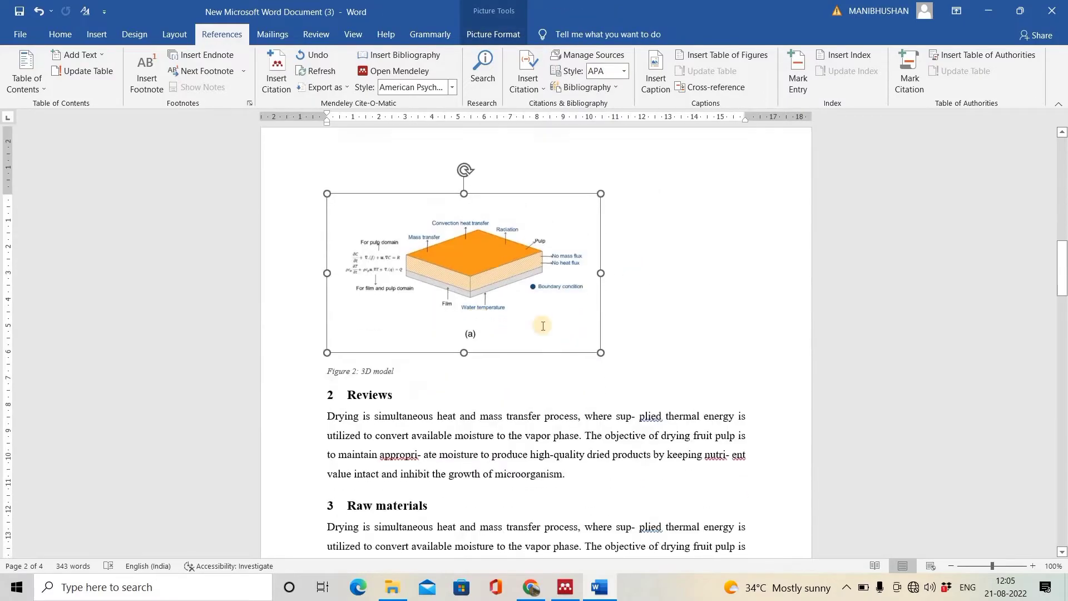
pyautogui.scroll(-4, 617, 390)
pyautogui.scroll(15, 615, 367)
pyautogui.scroll(10, 613, 334)
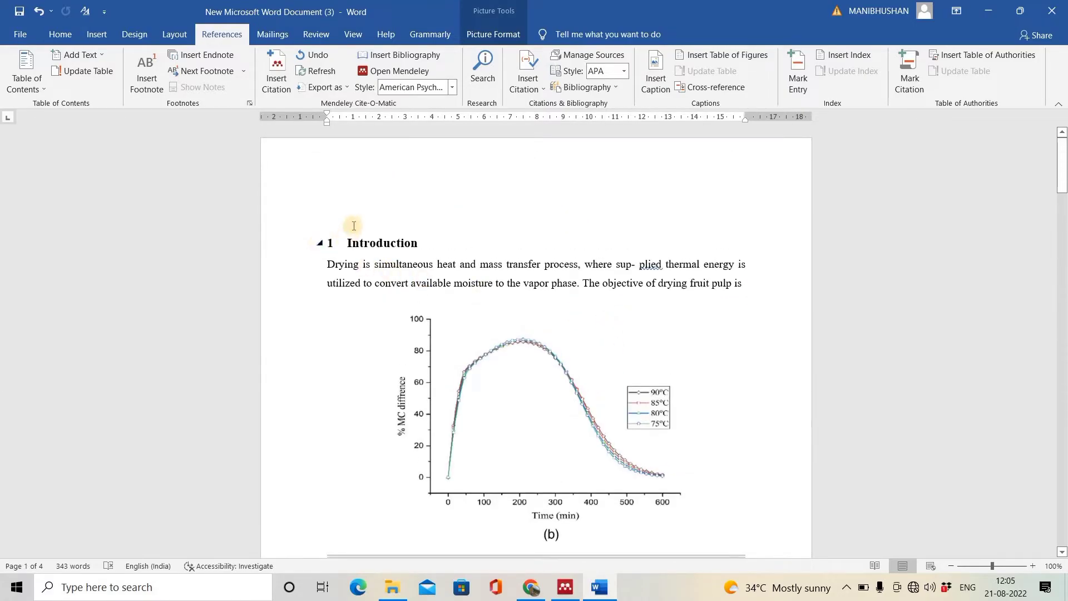
pyautogui.click(508, 191)
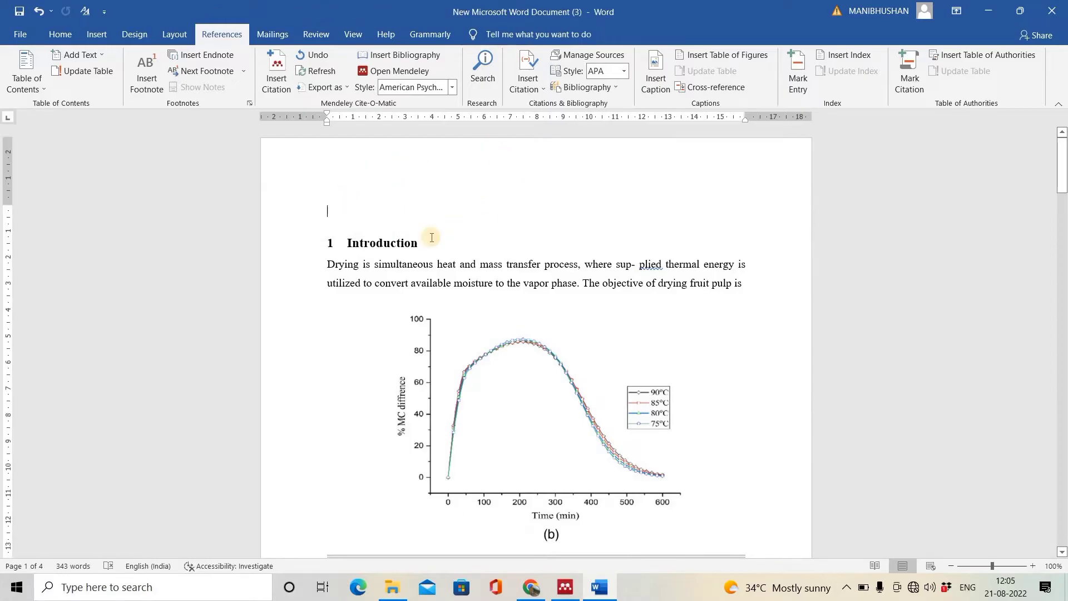